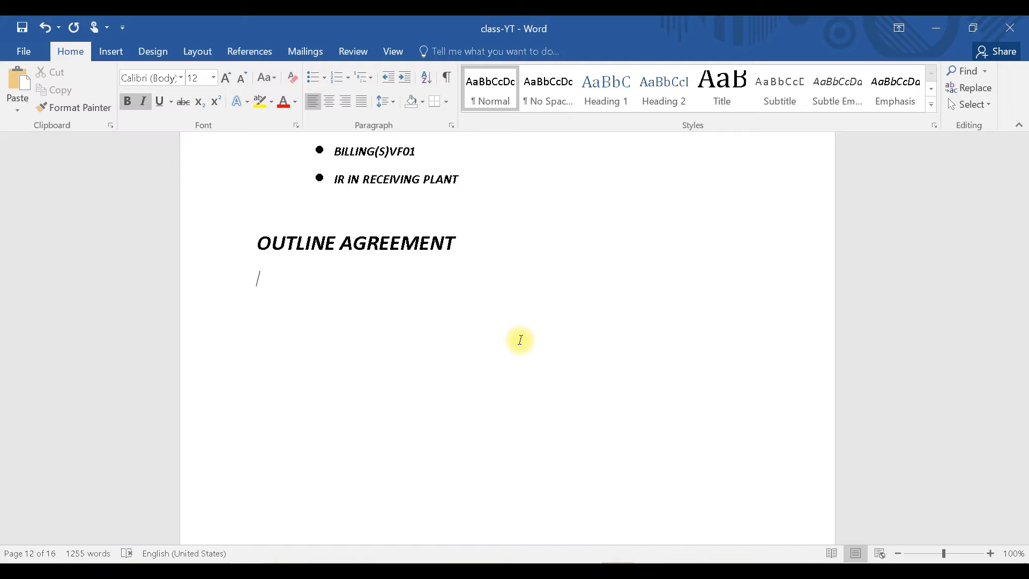
# Write the lines 2TYPES, CONTRACT and SCHEDULING AGREEMENT under the OUTLINE AGREEMENT heading
pyautogui.write('2TYPEE')
pyautogui.press('BackSpace')
pyautogui.write('S')
pyautogui.press('Return')
pyautogui.write('CONTRACT')
pyautogui.press('Return')
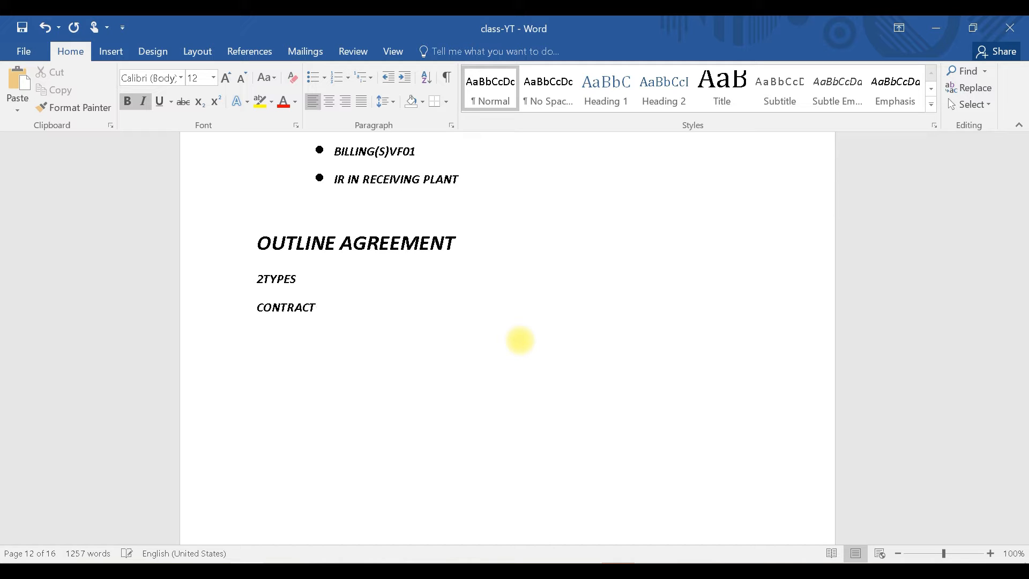
pyautogui.write('SCHEDULING AGG')
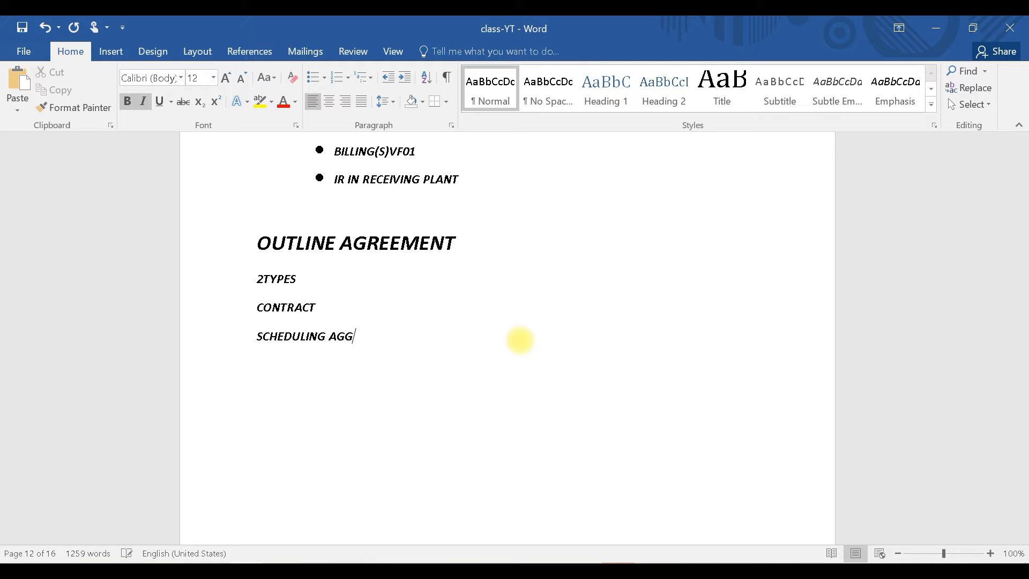
pyautogui.press('BackSpace')
pyautogui.write('REEMENT')
# Create a numbered list under CONTRACT with the items QUANTITY CONTRACT, VALUE CONTRACT and CENTRALLY AGREED CONTRACT
pyautogui.moveTo(317, 308); pyautogui.dragTo(249, 304)
pyautogui.click(359, 315)
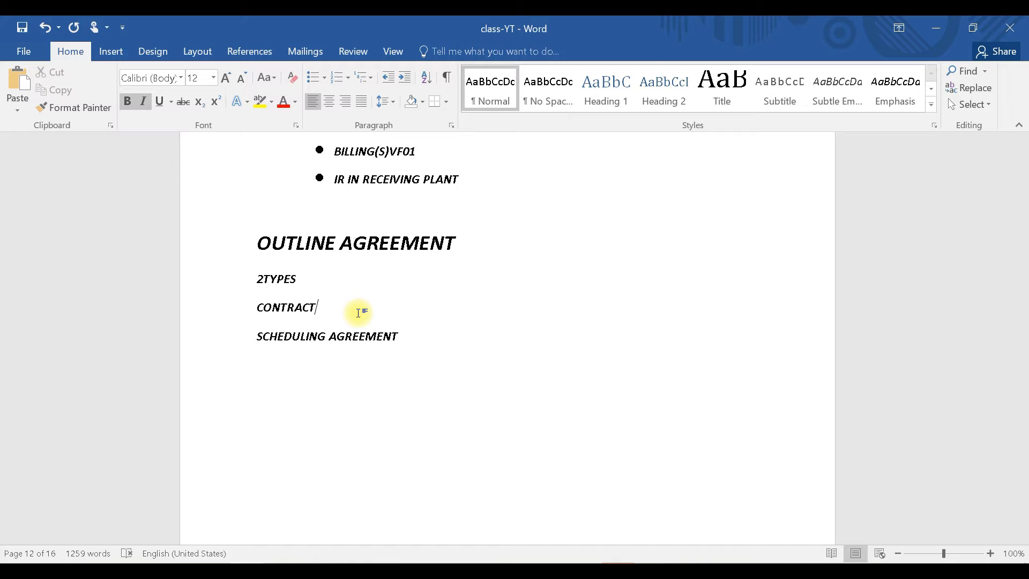
pyautogui.press('Return')
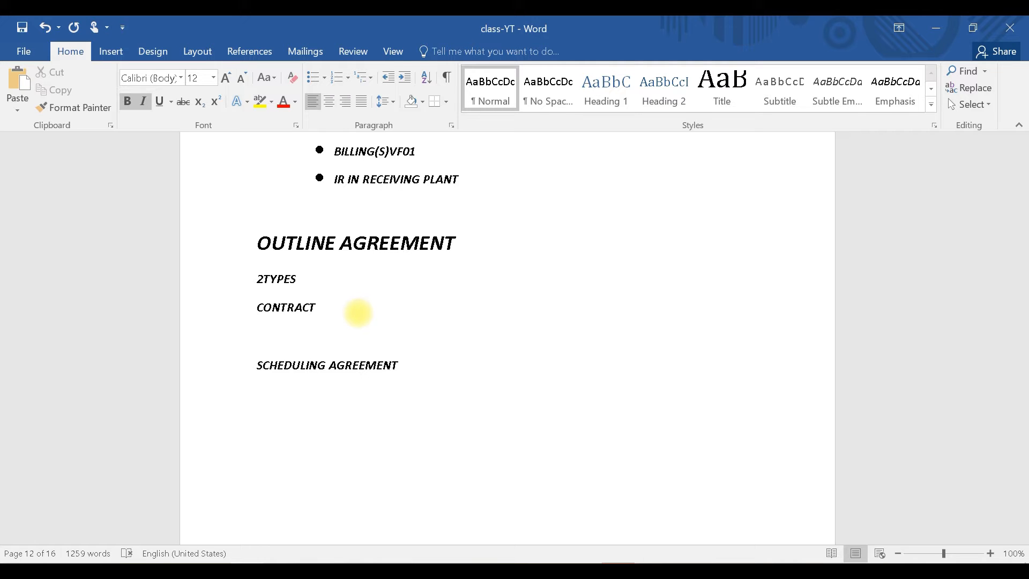
pyautogui.click(341, 78)
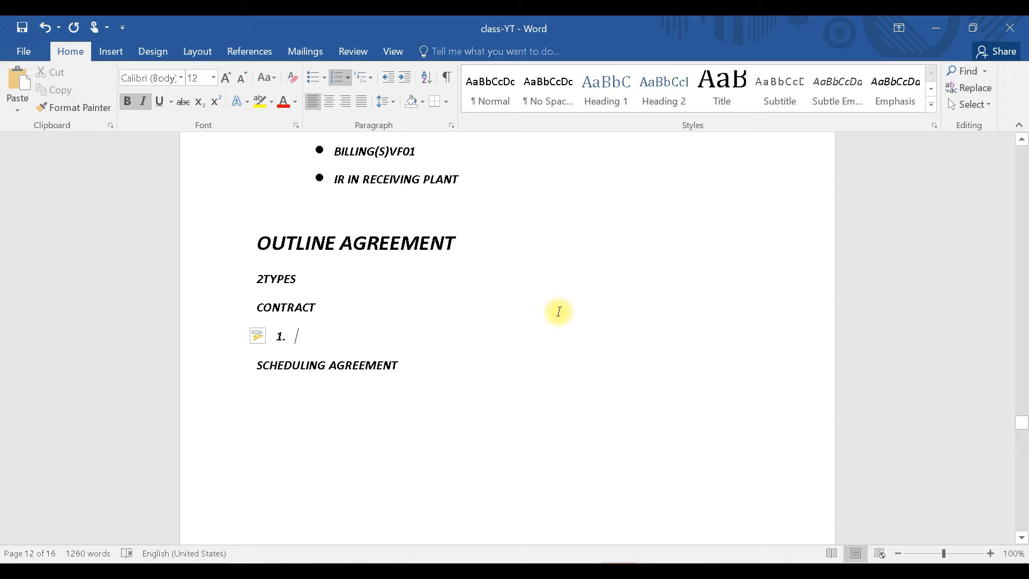
pyautogui.write('QUANTITY CONTRACT')
pyautogui.press('Return')
pyautogui.write('VALUE CONTRACE')
pyautogui.press('Return')
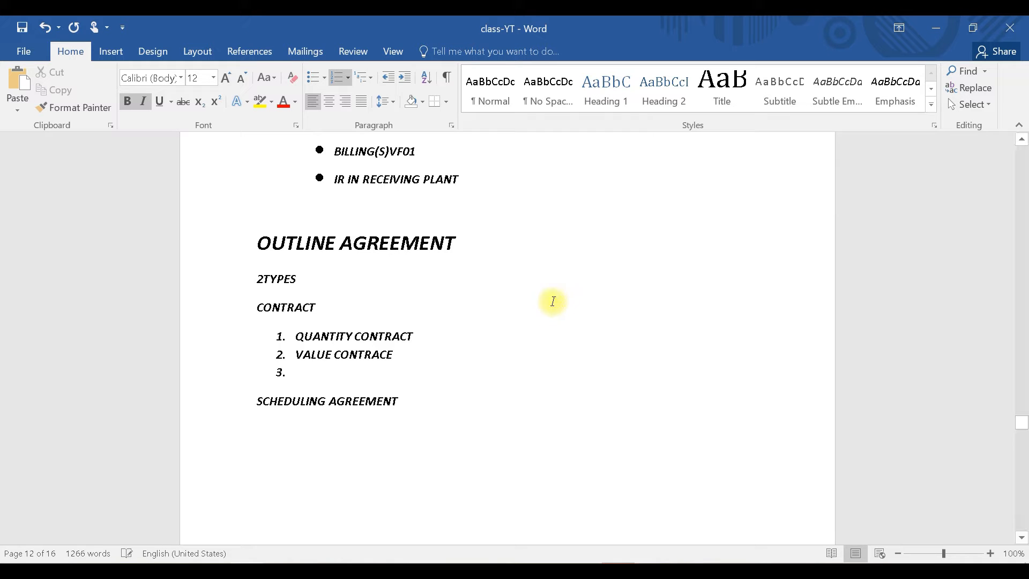
pyautogui.click(403, 355)
pyautogui.press('BackSpace')
pyautogui.write('T')
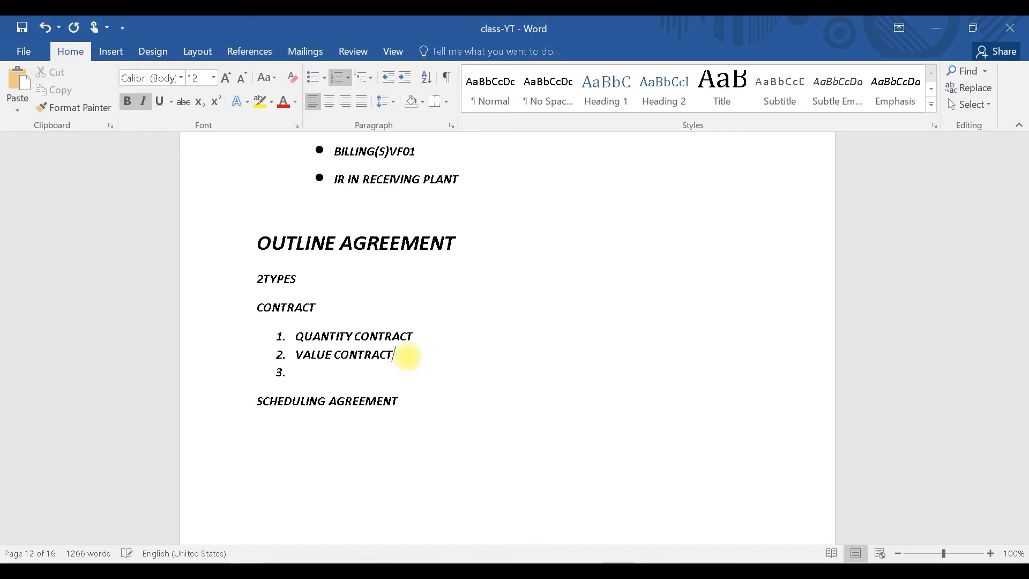
pyautogui.write('CENTRALLY AGREED CONTRACT')
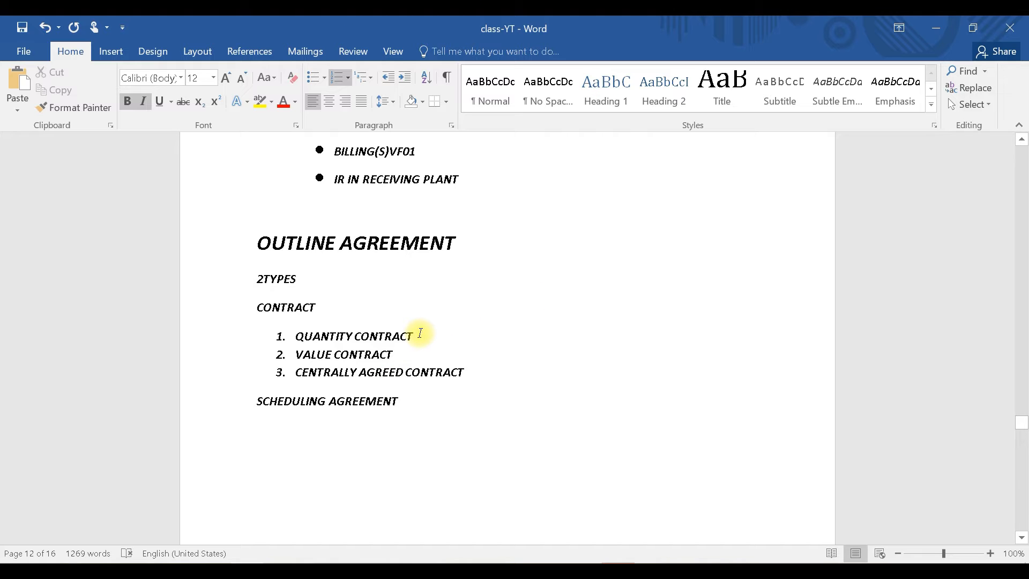
# Insert an empty unnumbered line between the QUANTITY CONTRACT and VALUE CONTRACT list items
pyautogui.click(422, 334)
pyautogui.press('Return')
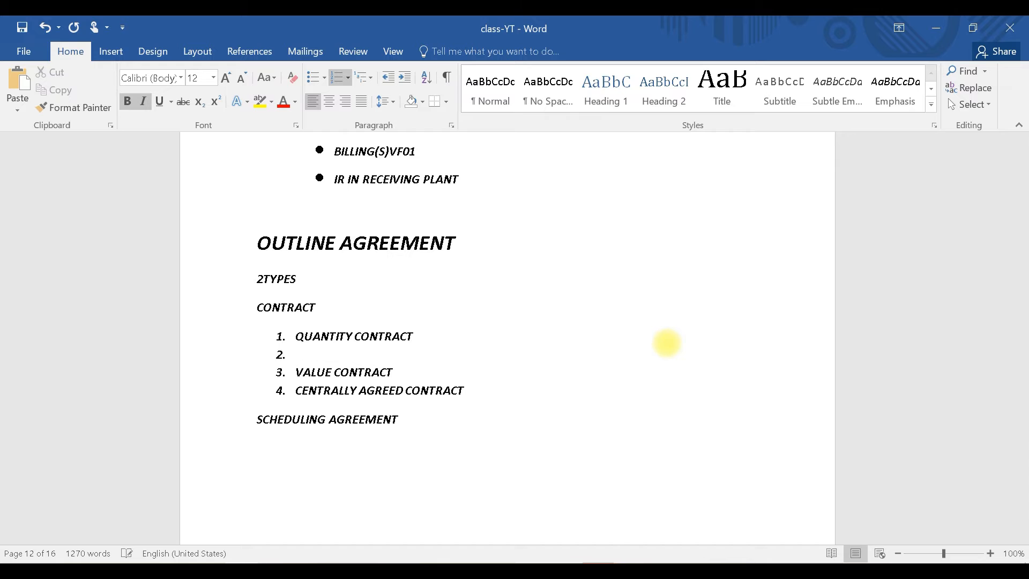
pyautogui.press('BackSpace')
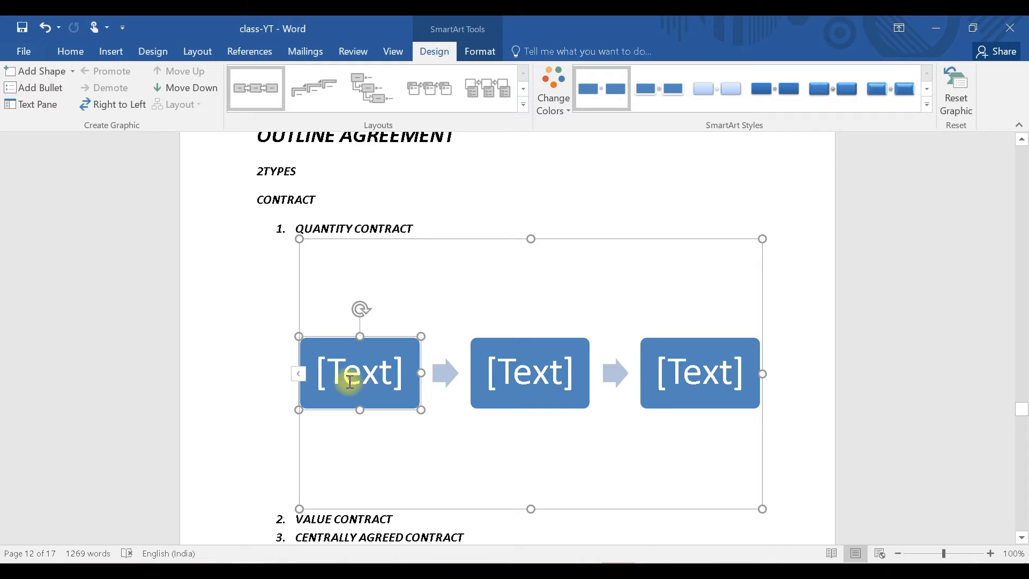
# Label the three boxes of the process diagram PR DOC TYPE-RV, RFQ WRT PR and QUOTATION in order
pyautogui.click(346, 382)
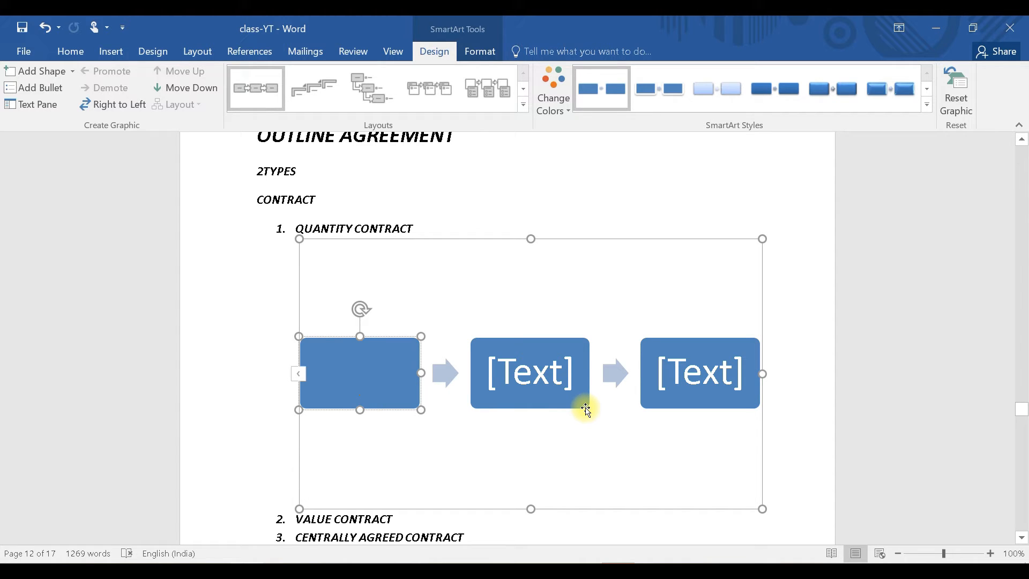
pyautogui.write('PR')
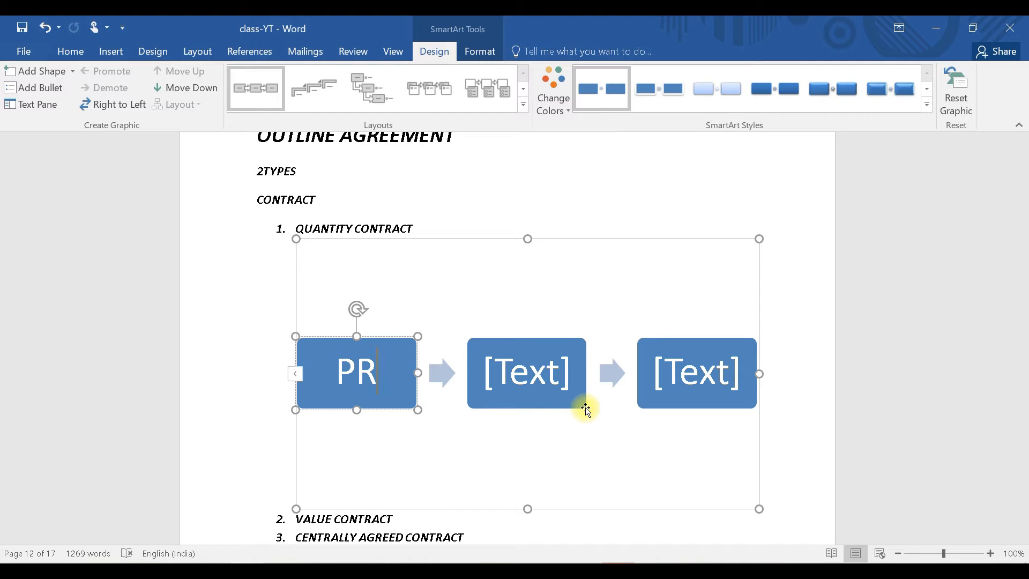
pyautogui.write(' DOC')
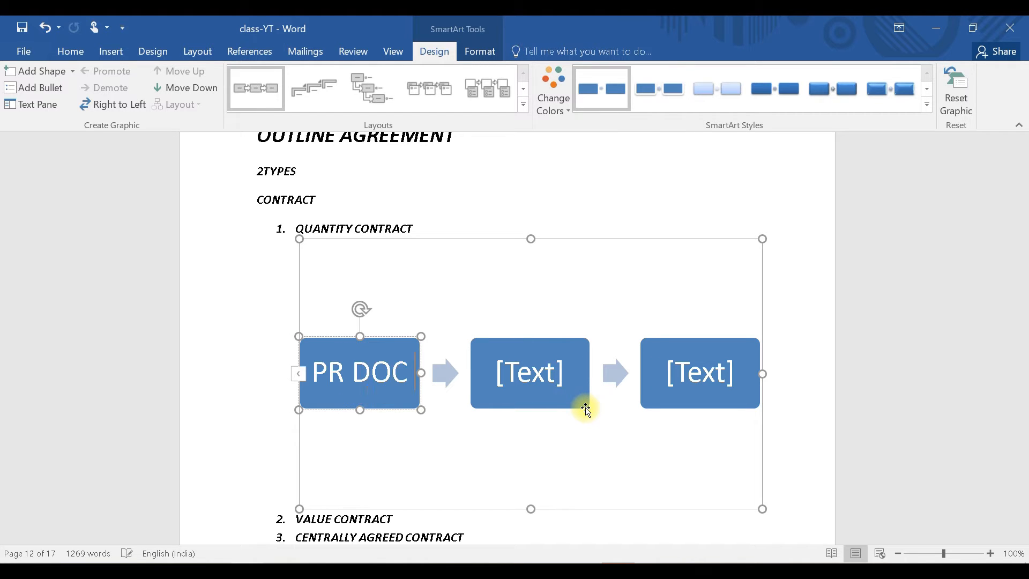
pyautogui.write(' TYPE-RV')
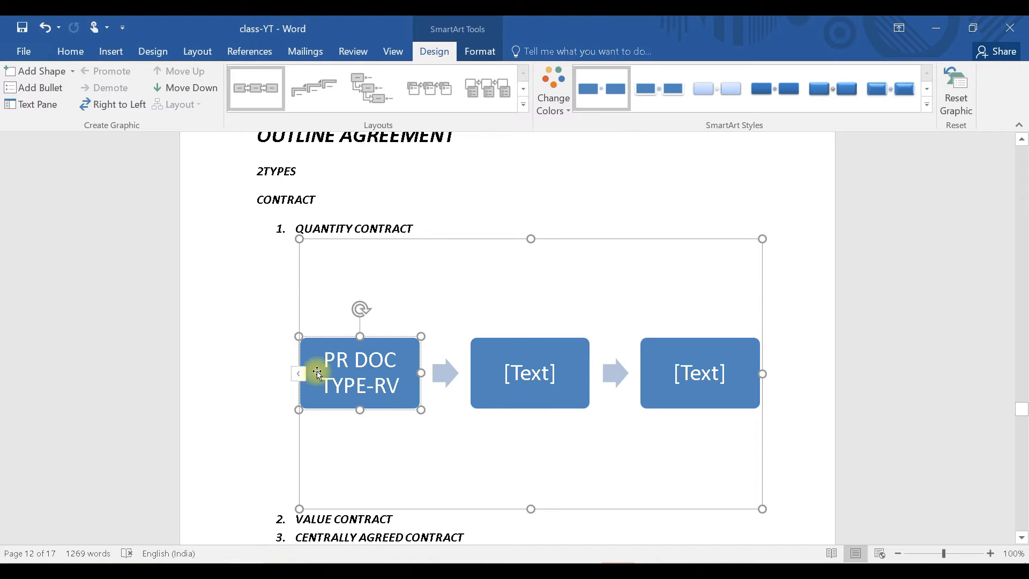
pyautogui.click(522, 370)
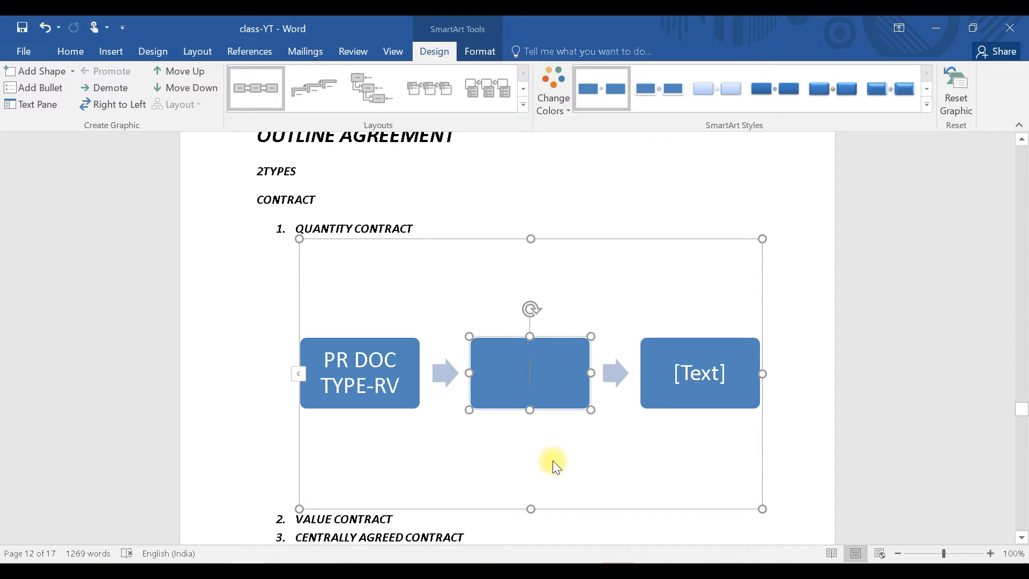
pyautogui.write('RF')
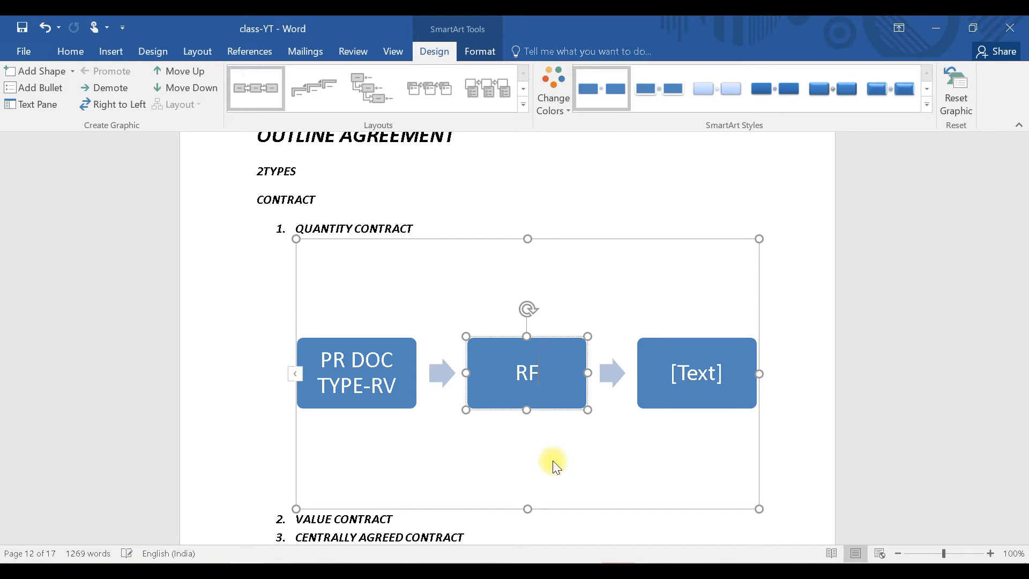
pyautogui.write('Q WRT')
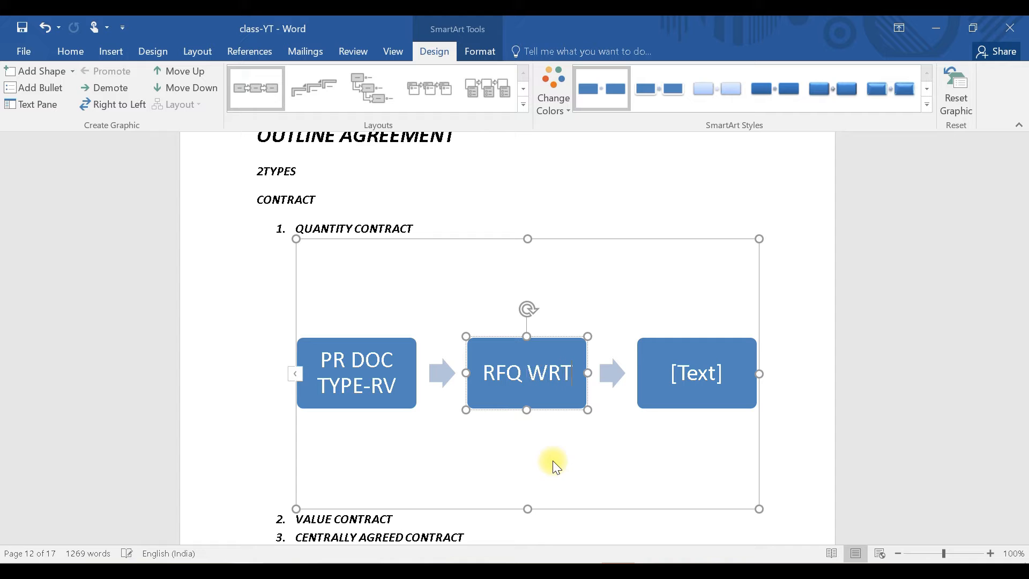
pyautogui.write(' PR')
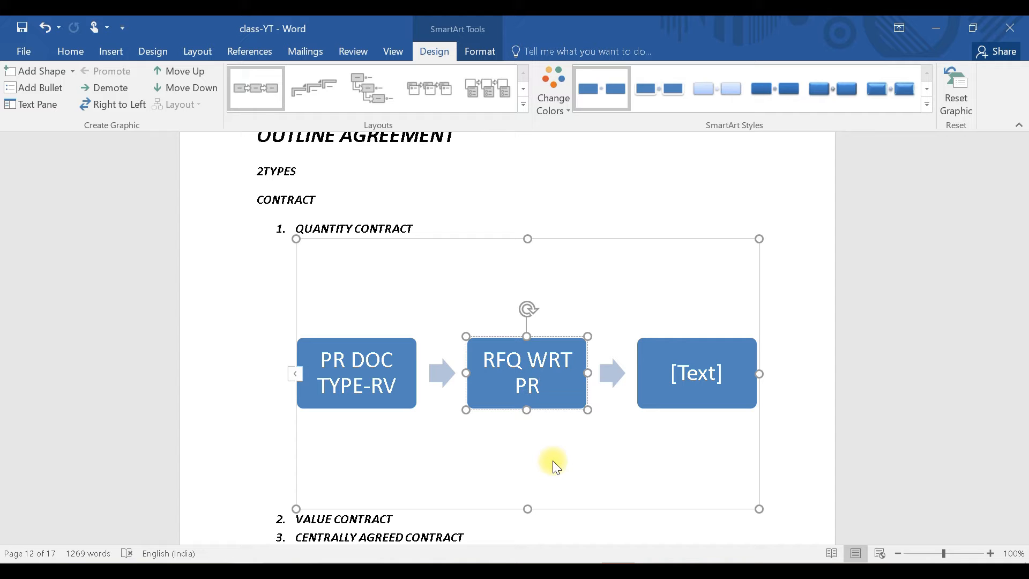
pyautogui.click(699, 376)
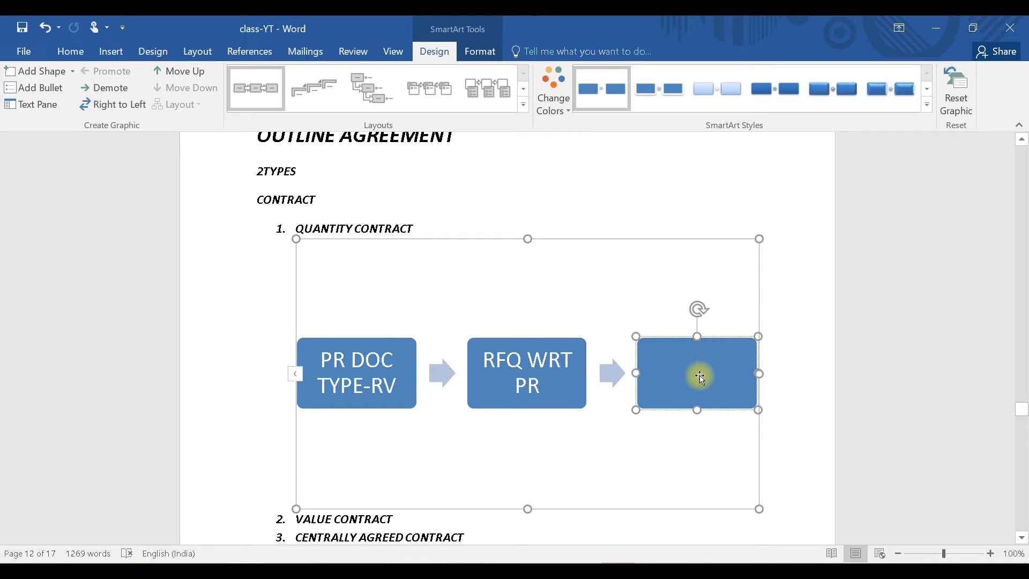
pyautogui.write('QU')
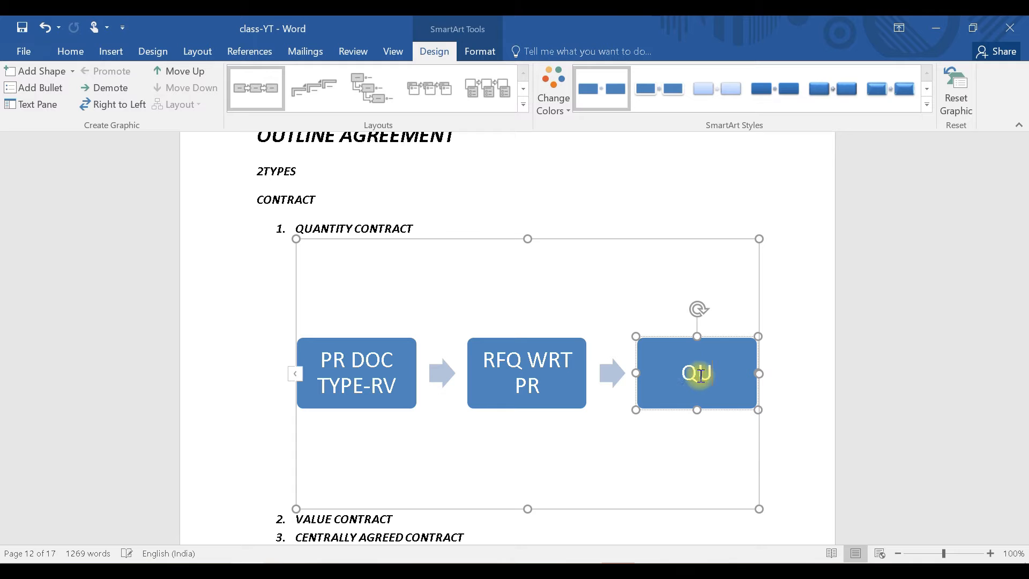
pyautogui.write('OTATION')
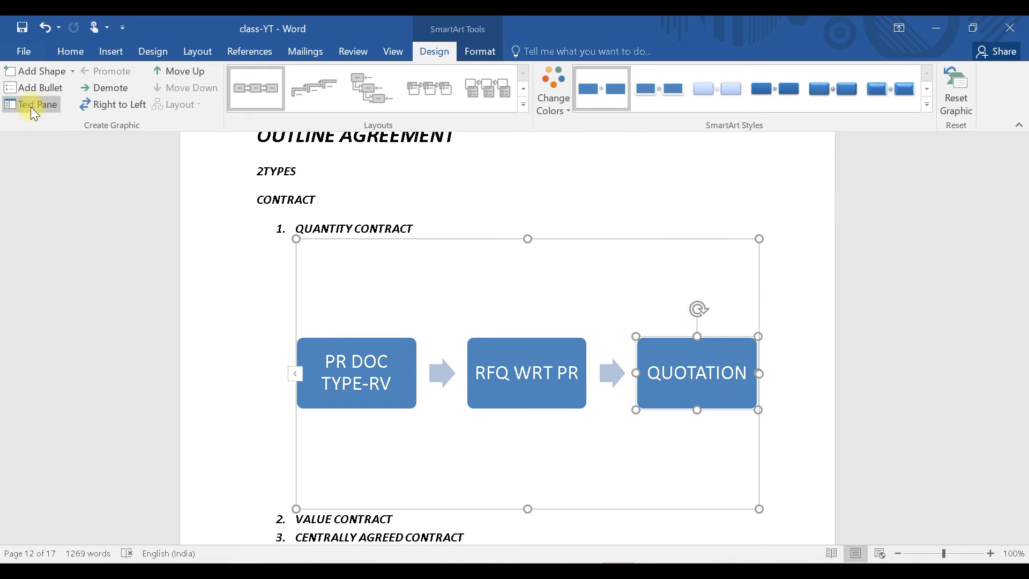
# Add two more boxes after QUOTATION in the process diagram, labelled PRICE COMPARISON and CONTRACT
pyautogui.click(34, 91)
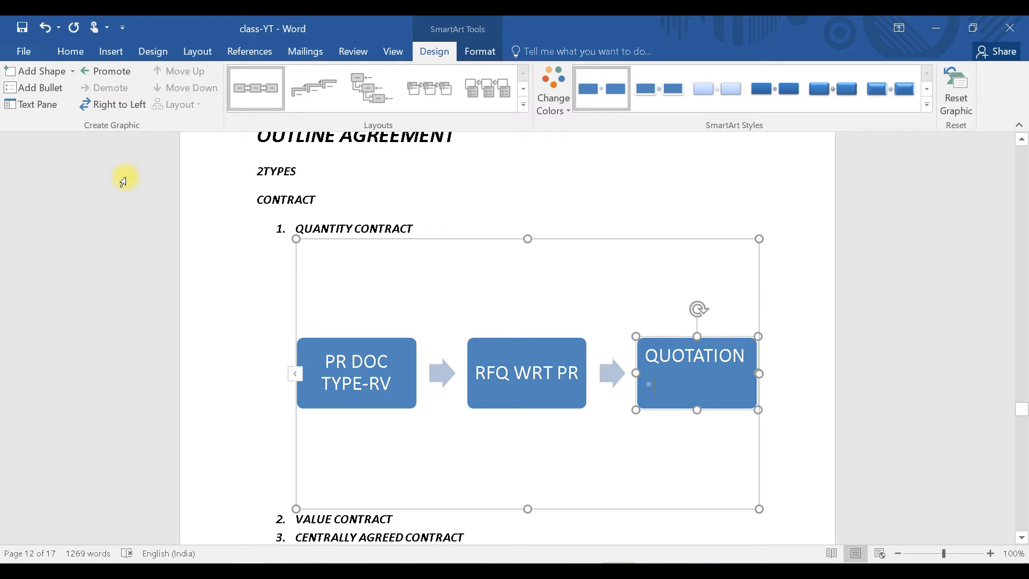
pyautogui.press('BackSpace')
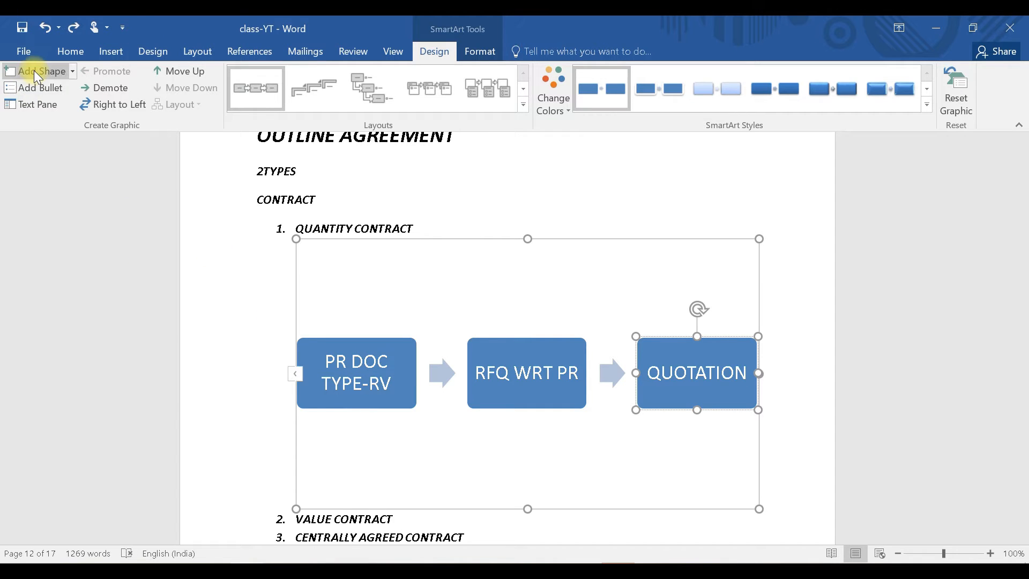
pyautogui.click(37, 71)
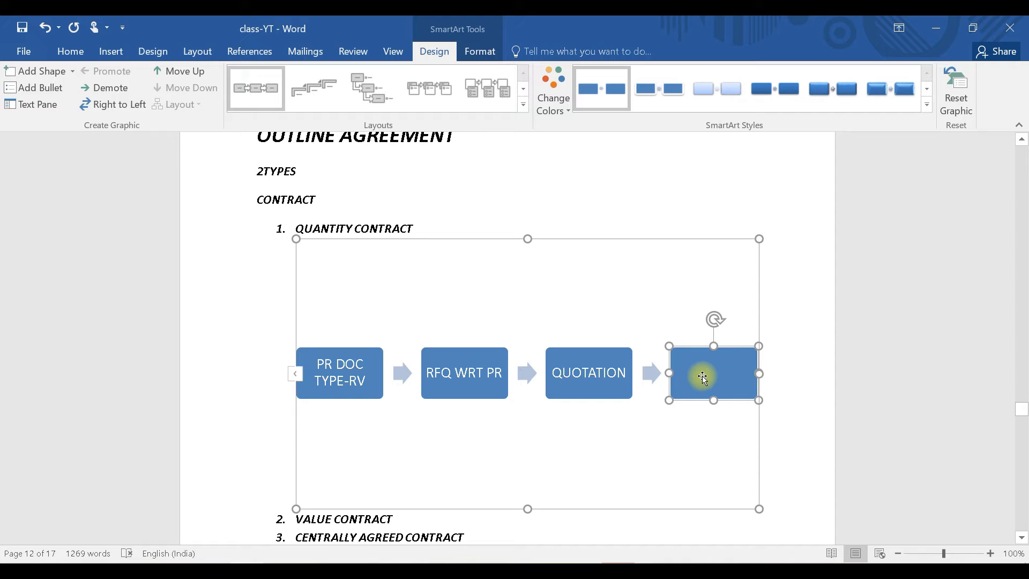
pyautogui.click(32, 104)
pyautogui.write('PRICE COMPARISON')
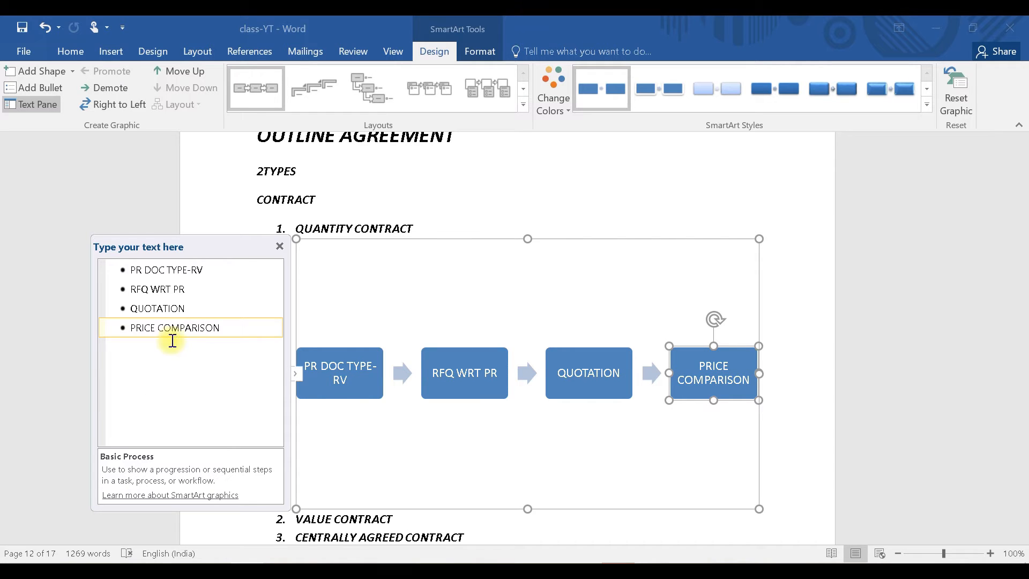
pyautogui.click(42, 74)
pyautogui.click(157, 344)
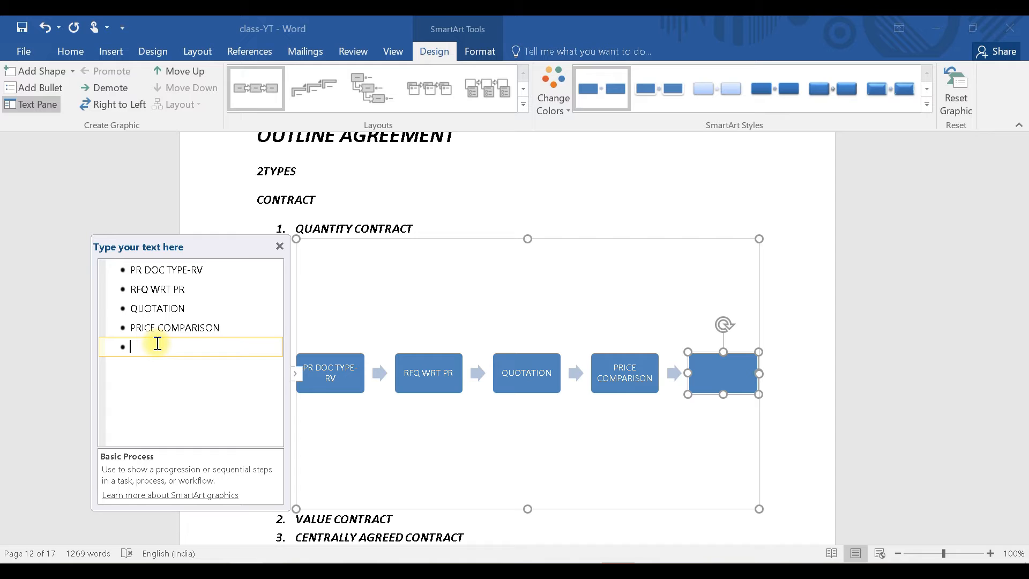
pyautogui.write('CONTRACT')
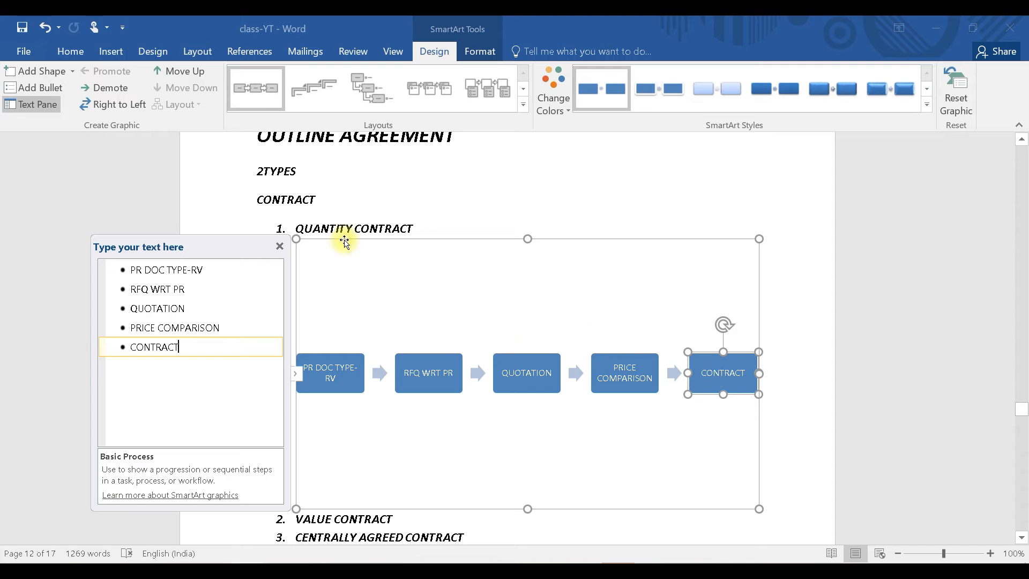
# Extend the process diagram after CONTRACT with boxes labelled PR DOC NB and PO/CONTRACT RELEASE ORDER
pyautogui.click(42, 70)
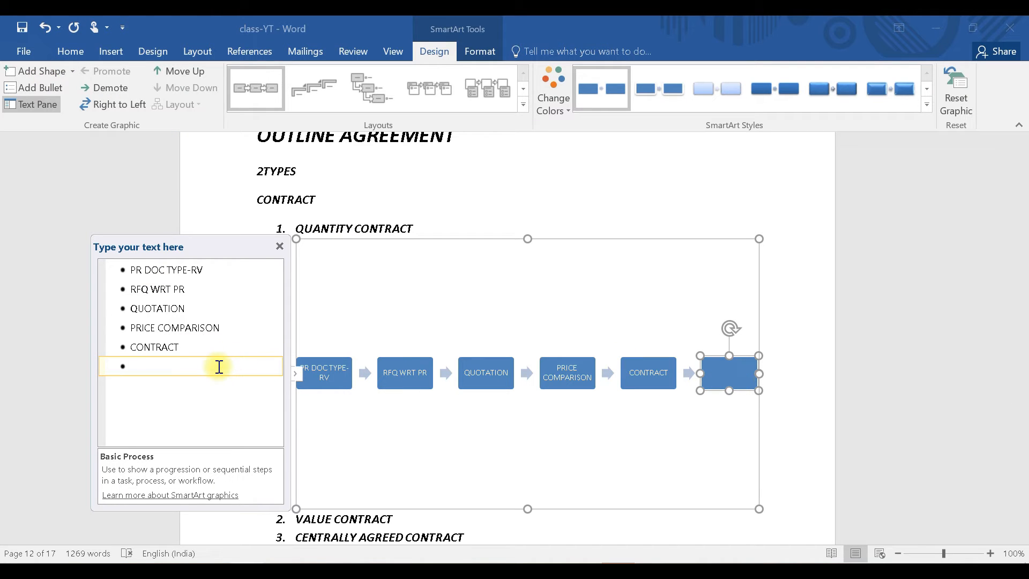
pyautogui.write('PR')
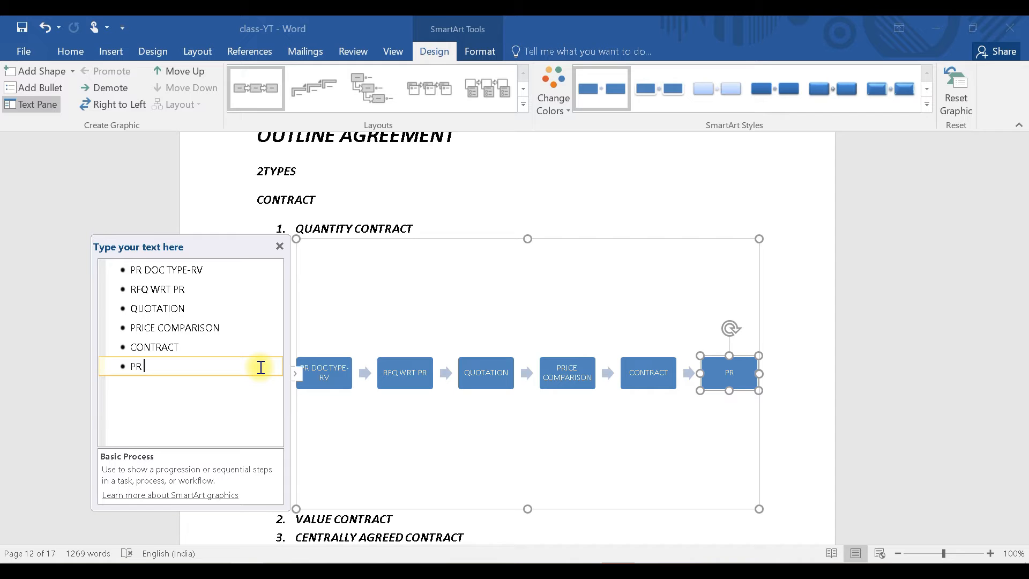
pyautogui.write('DOC NB')
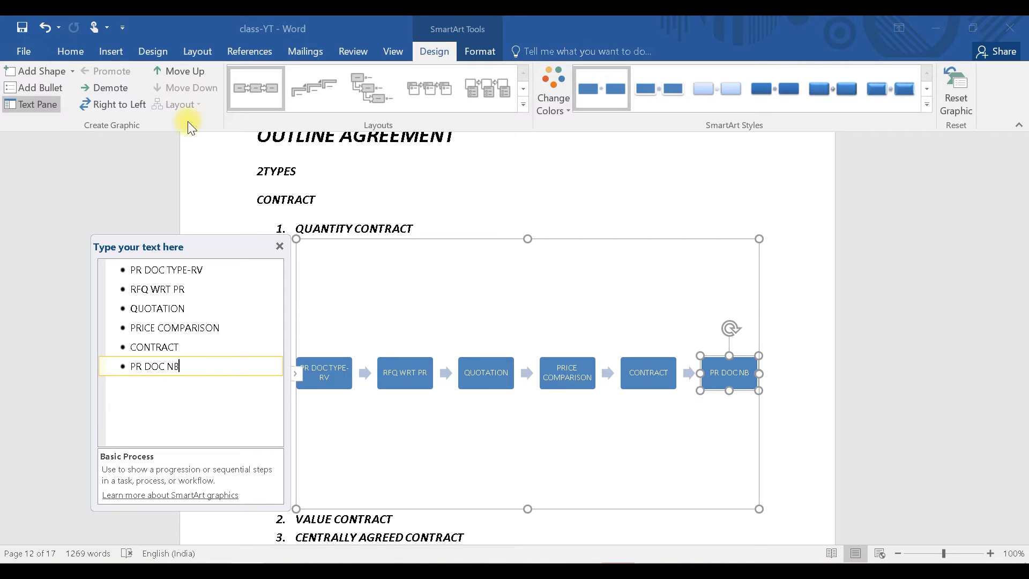
pyautogui.click(21, 69)
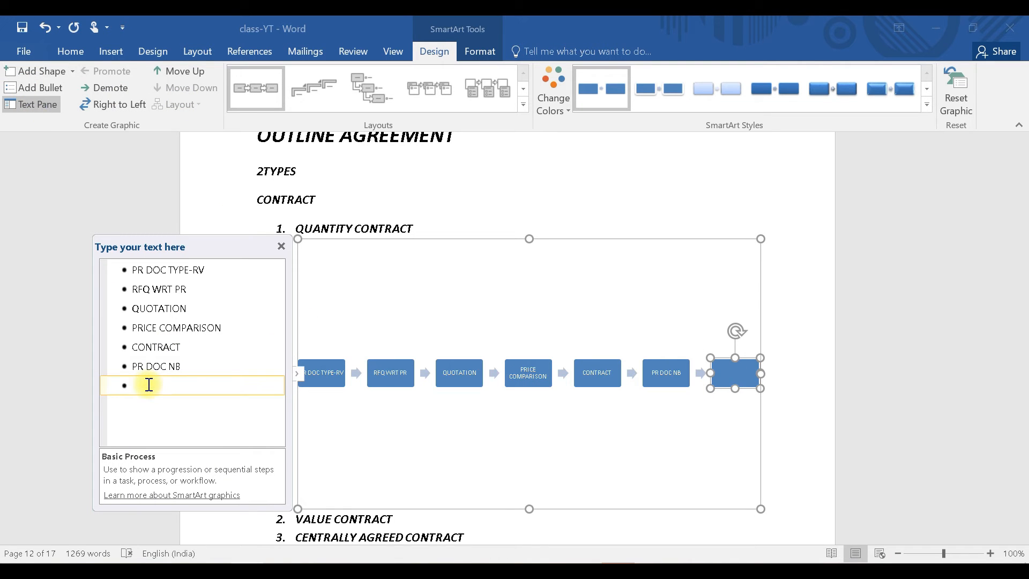
pyautogui.write('PO/CONTRACT RELEASE ORDER')
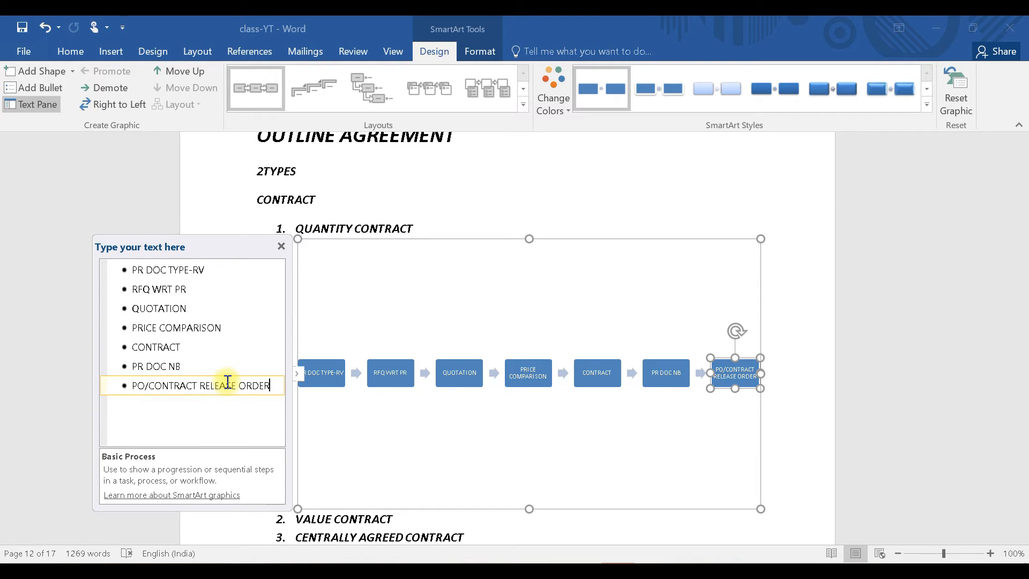
# Append boxes labelled GR and IR after PO/CONTRACT RELEASE ORDER, followed by one empty box
pyautogui.click(58, 79)
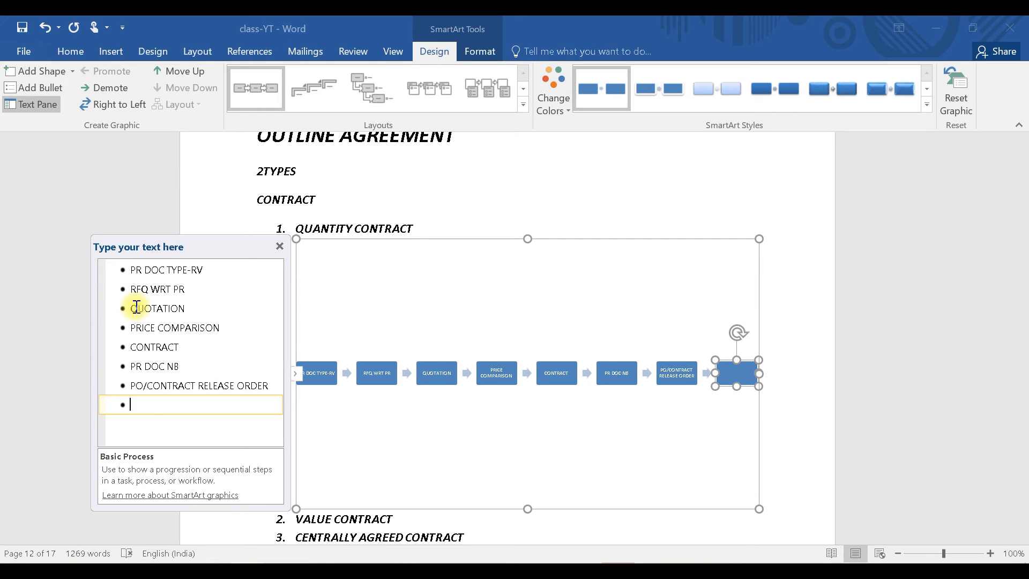
pyautogui.write('GR')
pyautogui.click(32, 71)
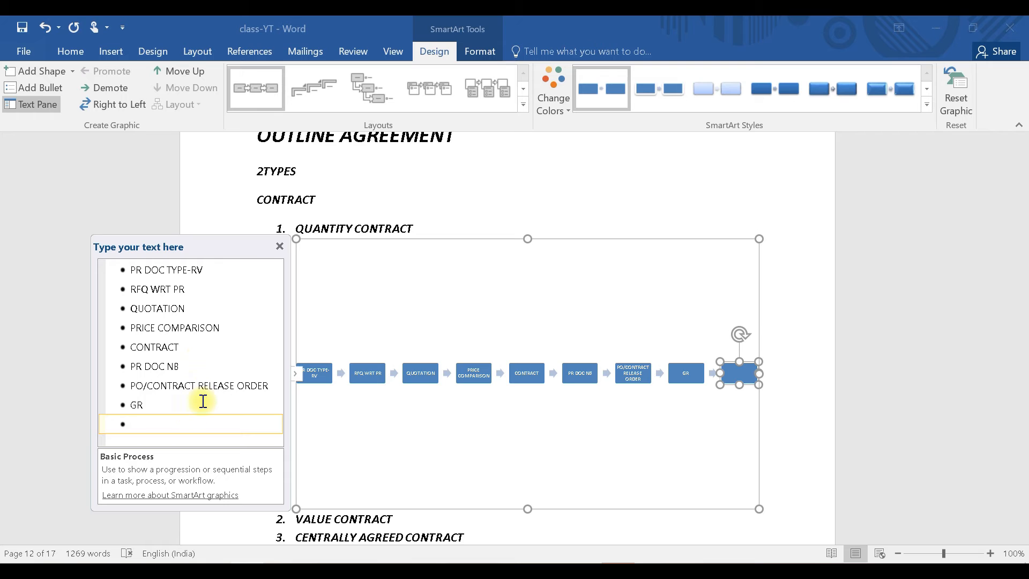
pyautogui.write('IR')
pyautogui.press('Return')
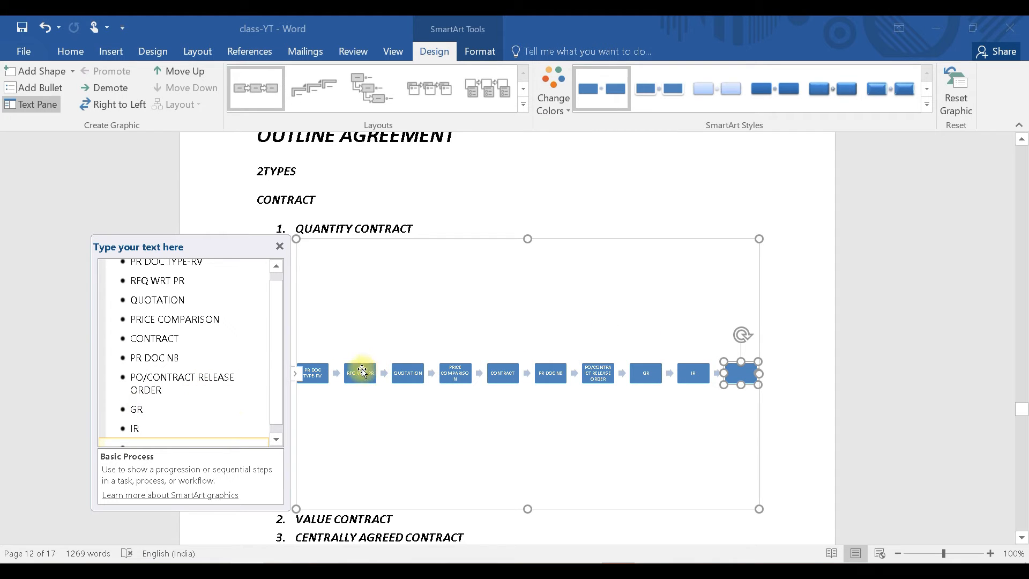
# Close the process diagram's text pane and add a line reading TESTCASE below the diagram, ahead of VALUE CONTRACT
pyautogui.click(279, 247)
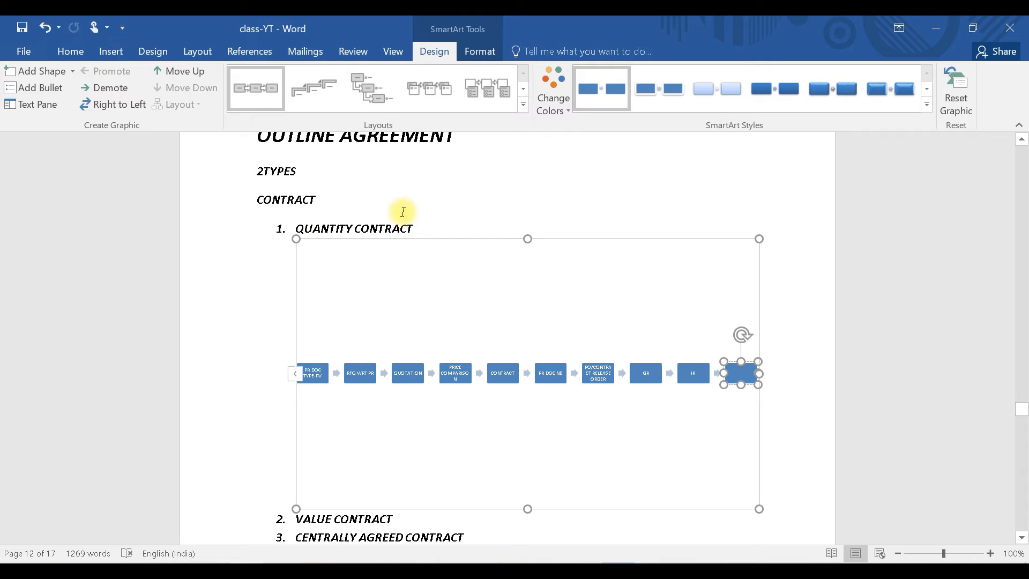
pyautogui.scroll(-1, 404, 217)
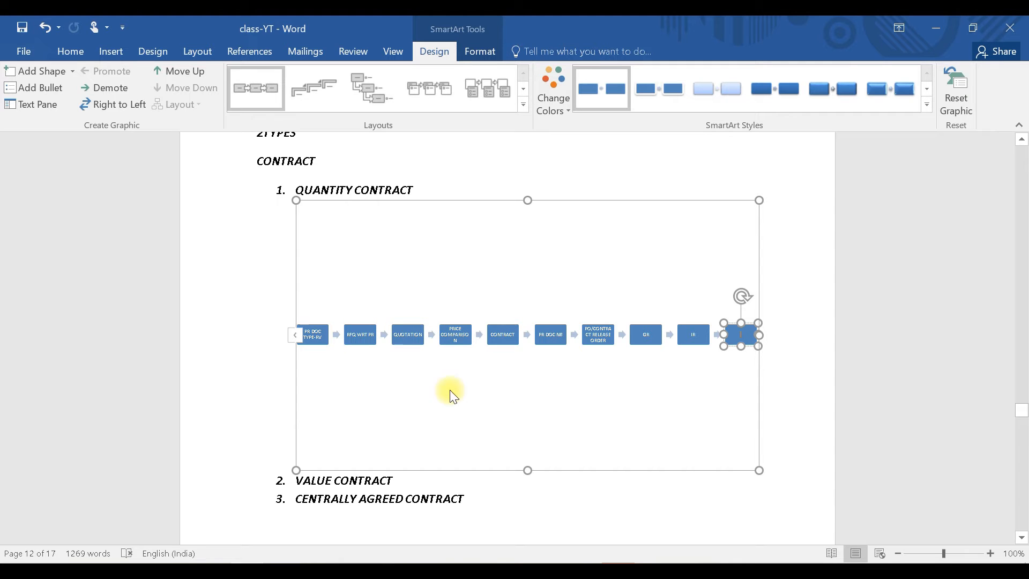
pyautogui.click(790, 460)
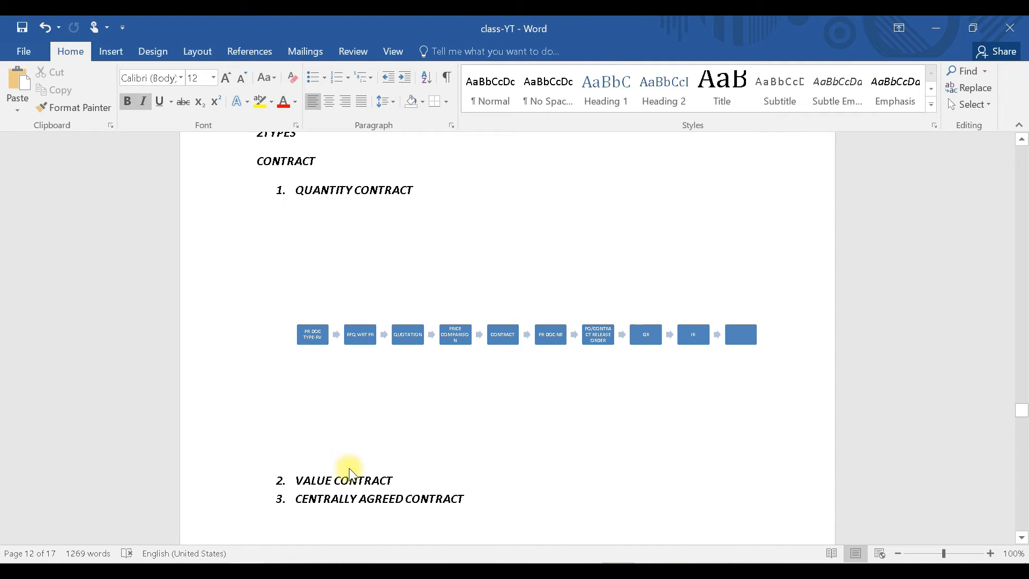
pyautogui.hotkey('ctrl', 'z')
pyautogui.hotkey('ctrl', 'z')
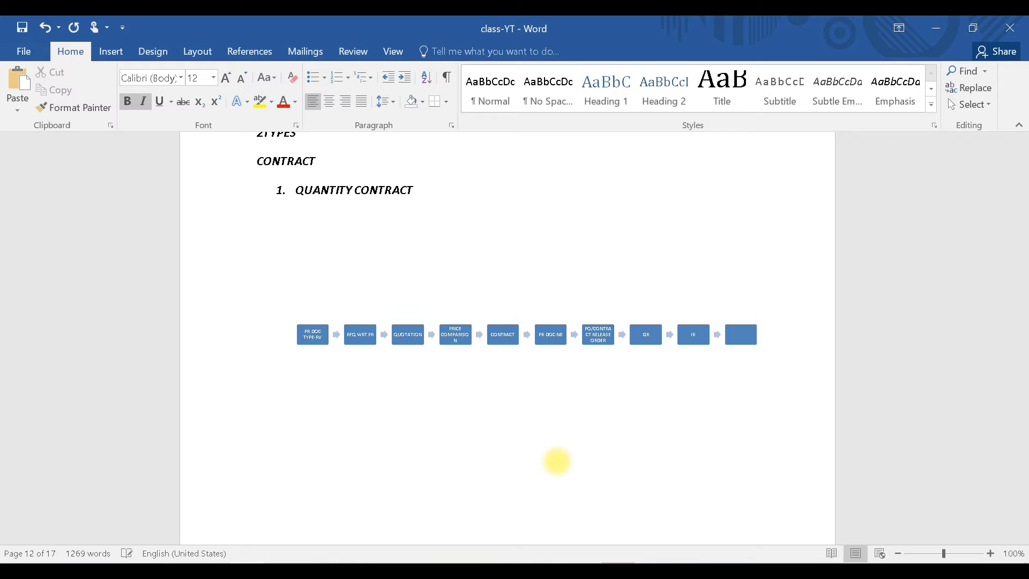
pyautogui.scroll(-2, 415, 443)
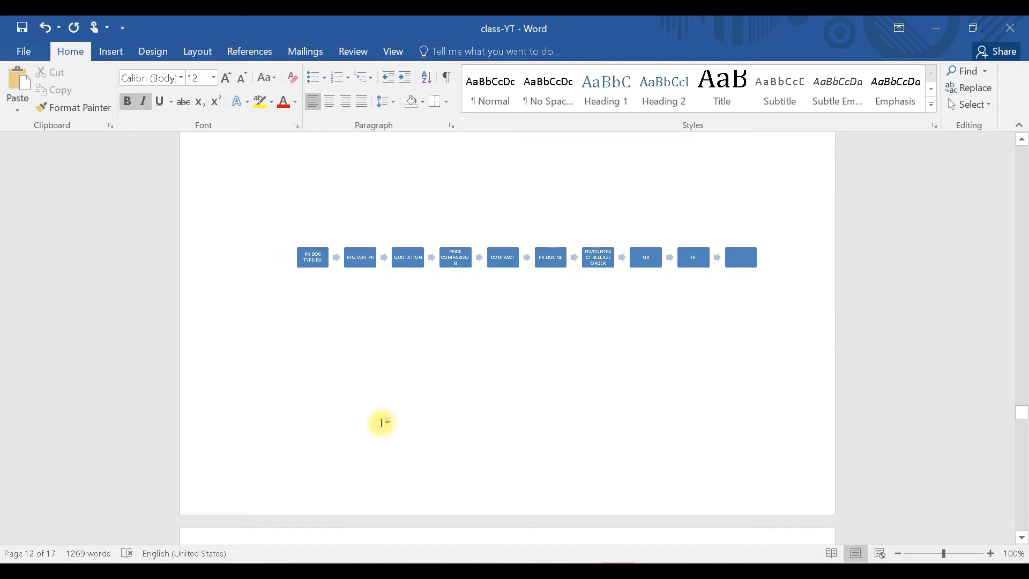
pyautogui.write('TESTCASE')
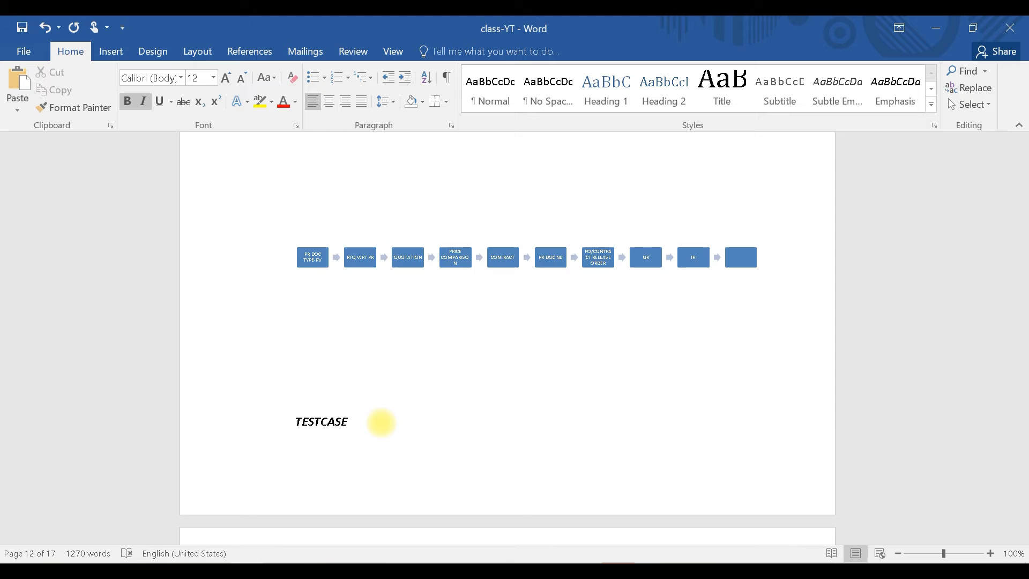
pyautogui.press('Return')
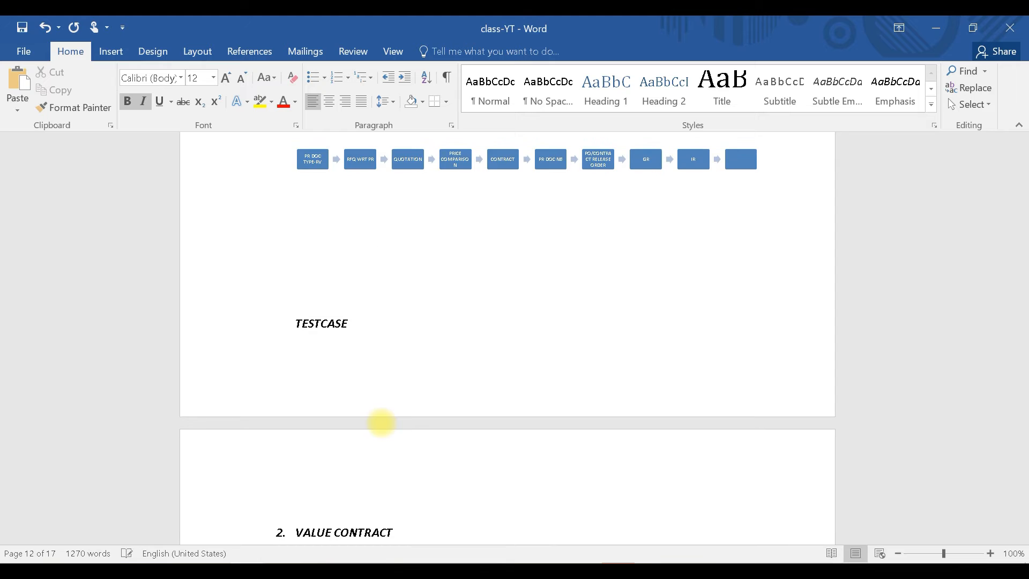
# Push the TESTCASE heading onto the next page and start a new line beneath it
pyautogui.click(299, 323)
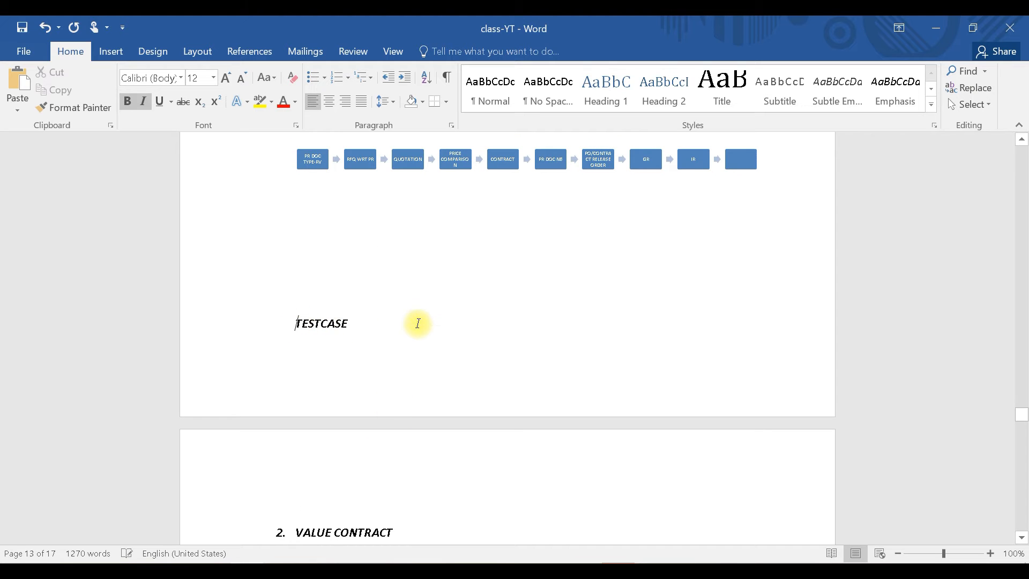
pyautogui.press('Return')
pyautogui.scroll(-3, 451, 294)
pyautogui.click(366, 323)
pyautogui.press('Return')
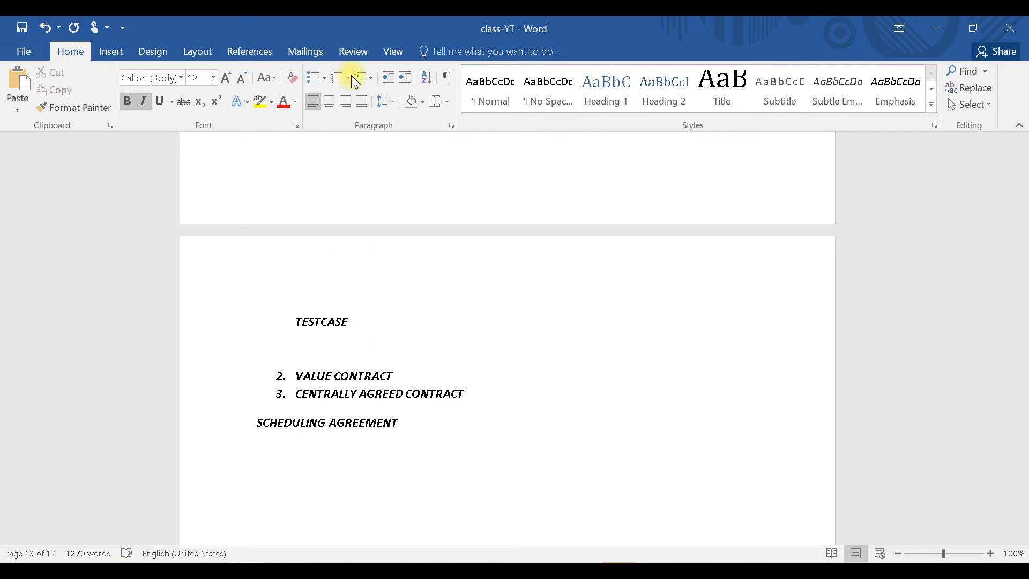
# Start a bulleted list under TESTCASE with the first item CREATE PR IN ME51N WITH DOC TYPE RV
pyautogui.click(337, 81)
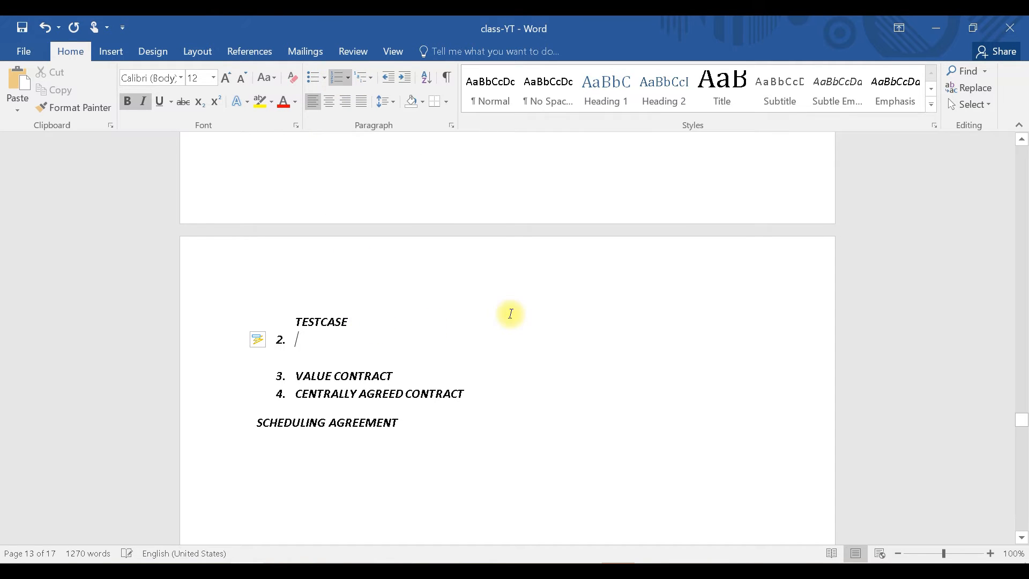
pyautogui.hotkey('ctrl', 'z')
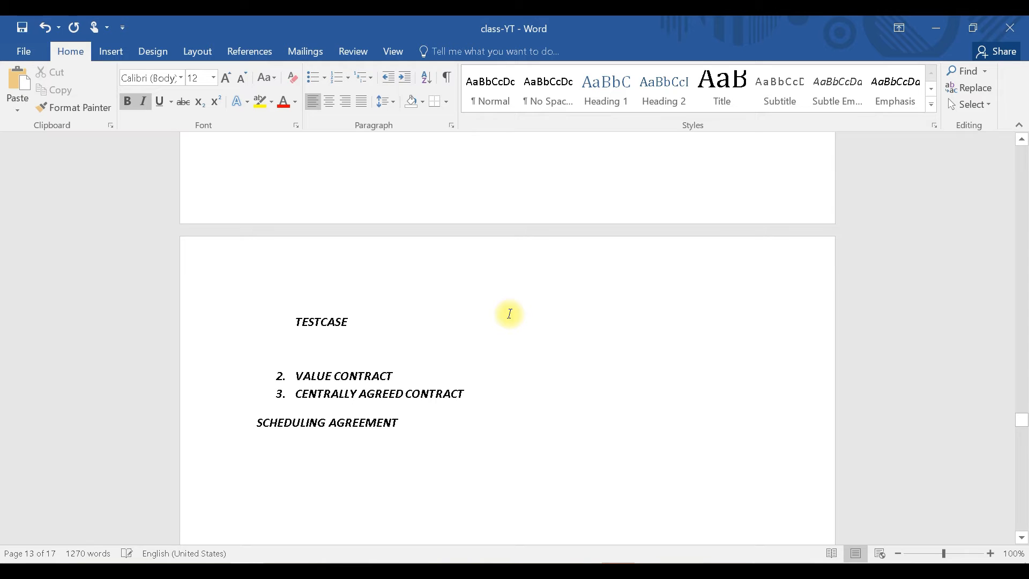
pyautogui.click(312, 78)
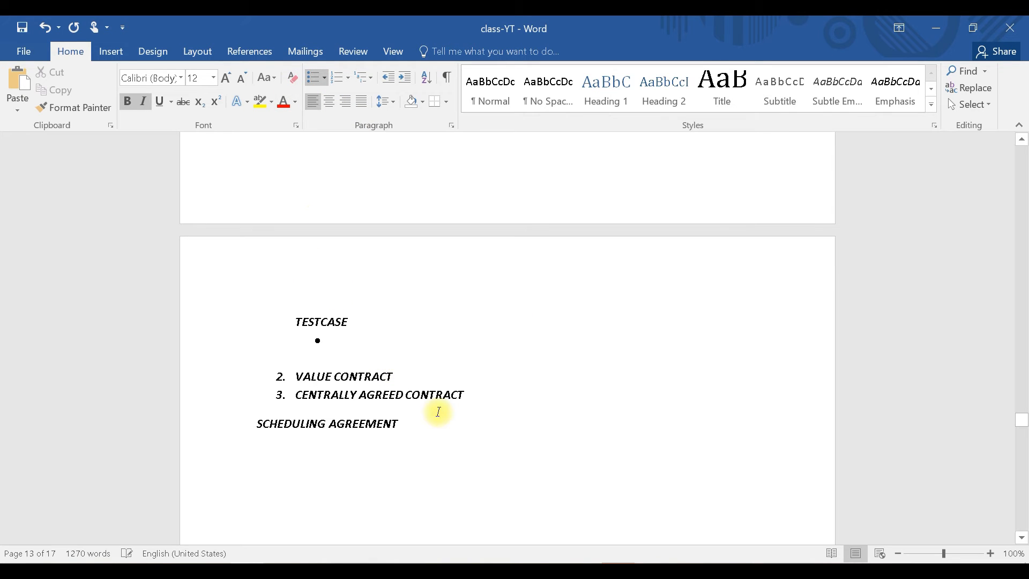
pyautogui.write('CR')
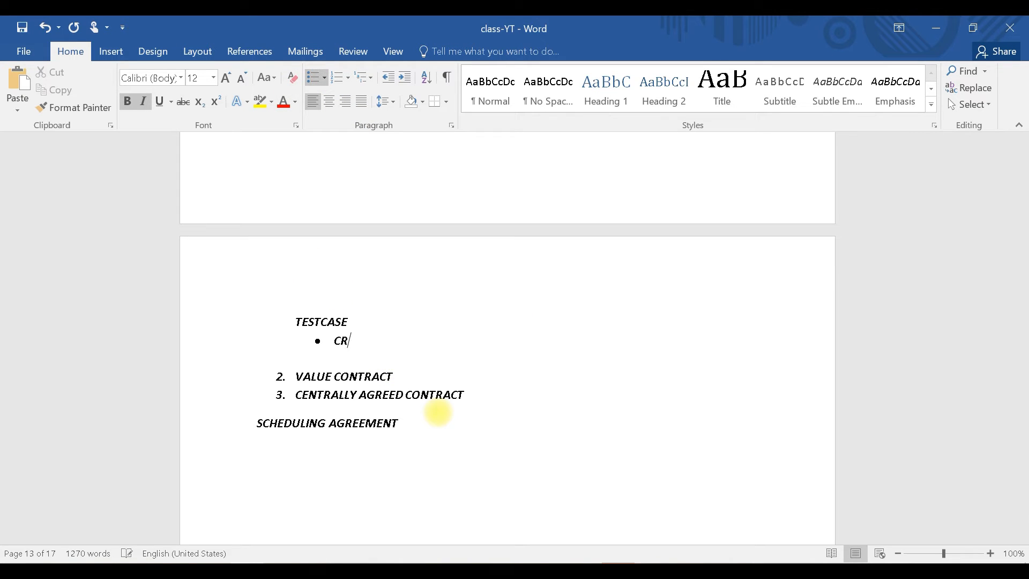
pyautogui.write('EATE PR IN ME51')
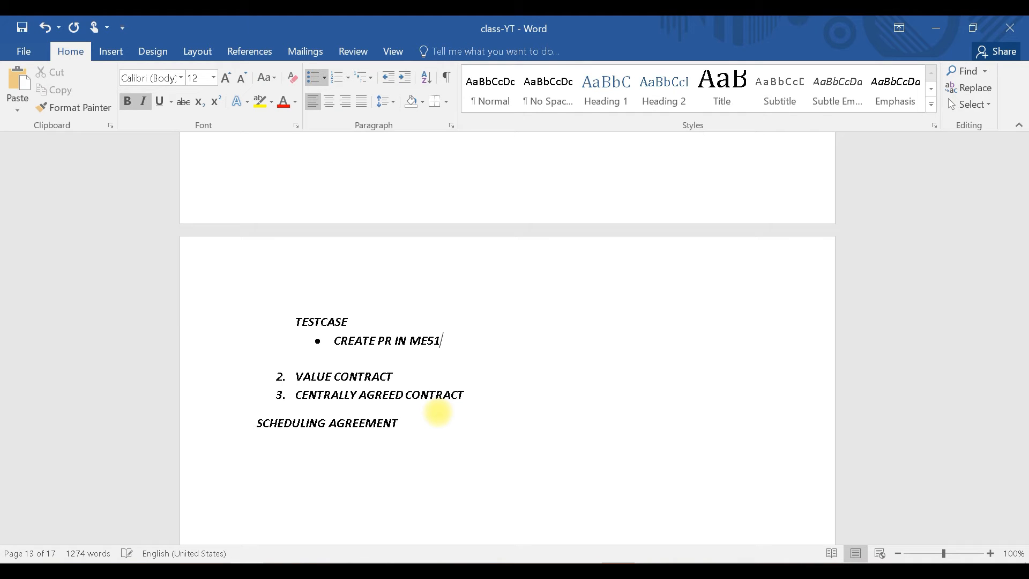
pyautogui.write('N WITH DOC TYPE')
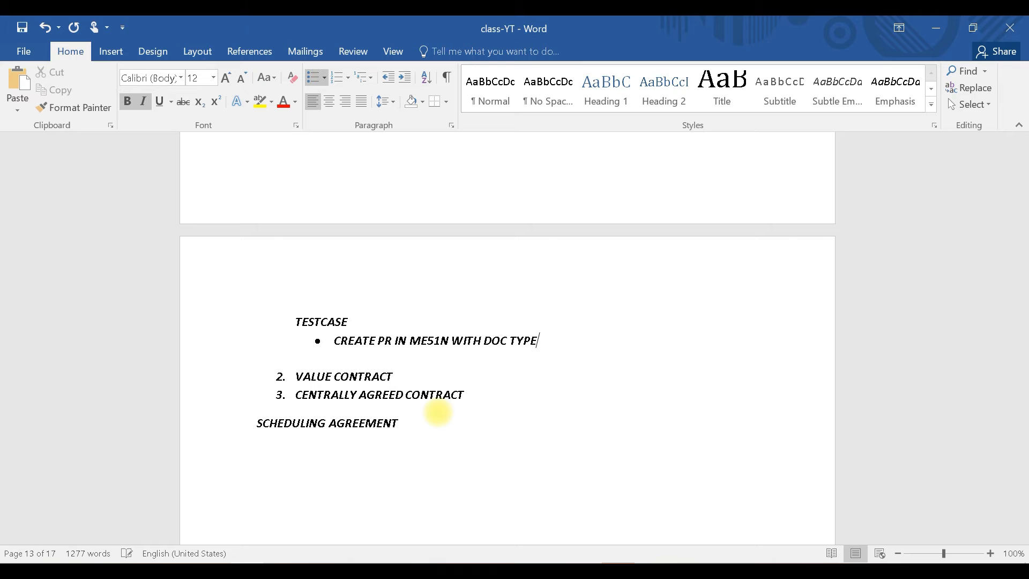
pyautogui.write(' RV')
pyautogui.press('Return')
# Write CREATE RFQ IN ME41 WRT PR as the second bullet of the test case list
pyautogui.write('V')
pyautogui.press('BackSpace')
pyautogui.write('CREATE ')
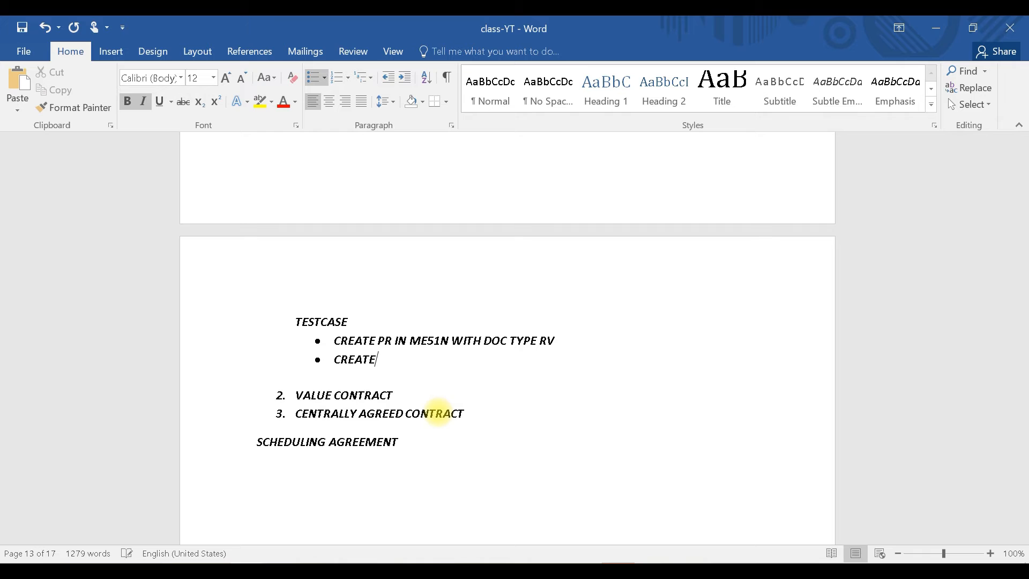
pyautogui.write('RFQ IN ME41 WRT PR')
pyautogui.press('Return')
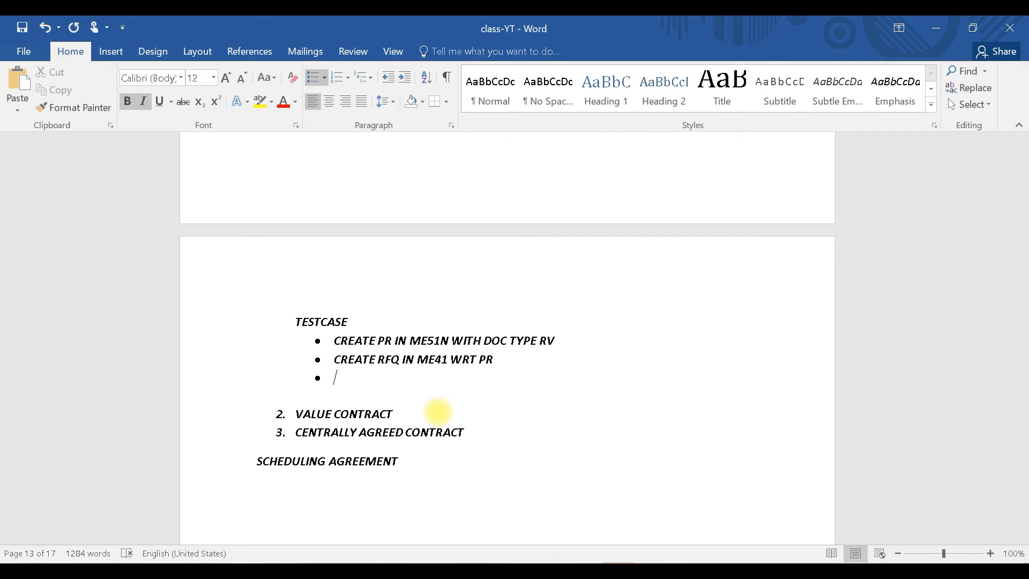
# Add the bullets QUOTATION ME47 and PRICE COMPARISON IN ME49 to the test case list
pyautogui.write('QUOTATION')
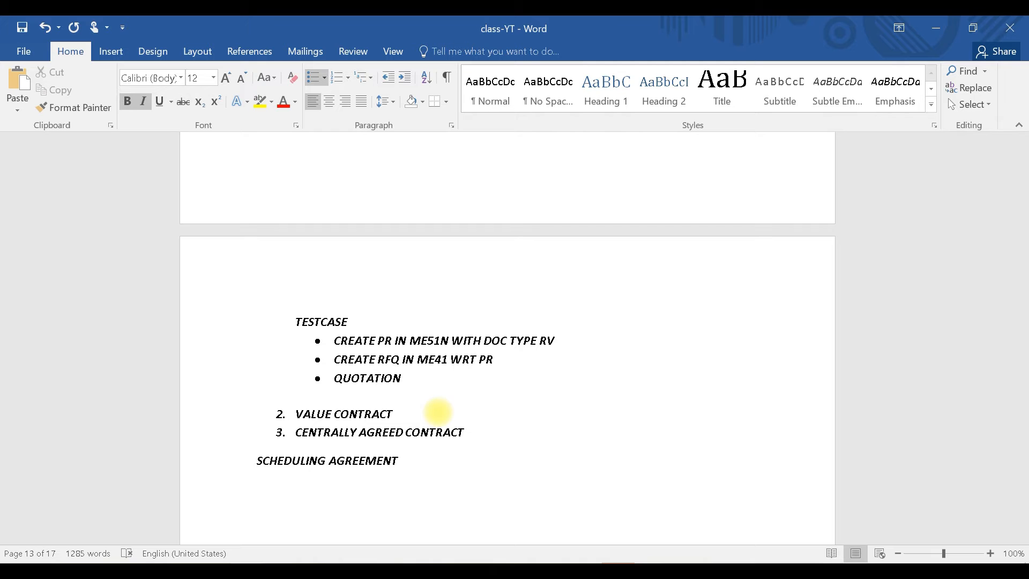
pyautogui.write(' ME47')
pyautogui.press('Return')
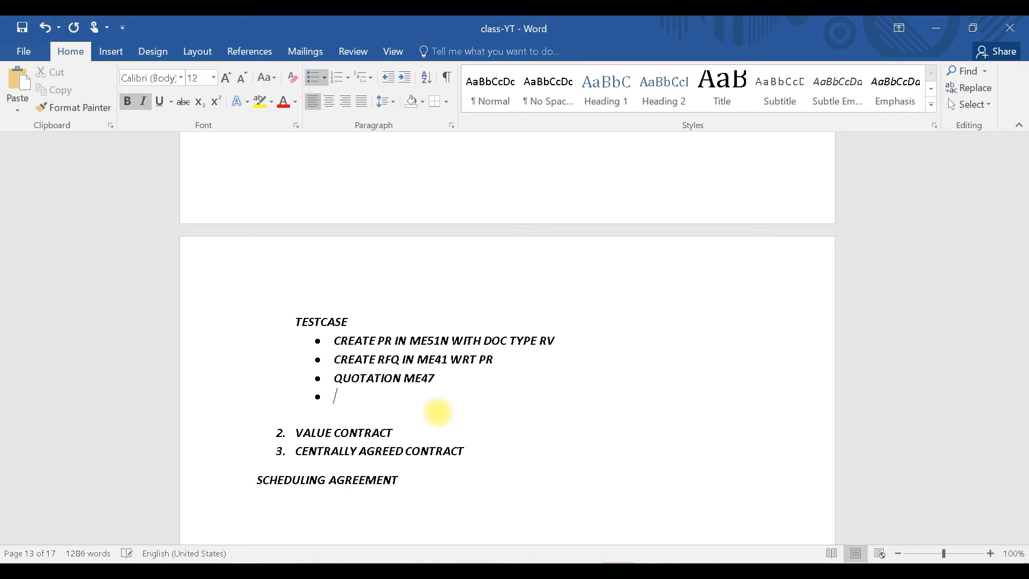
pyautogui.write('PRICE COMP')
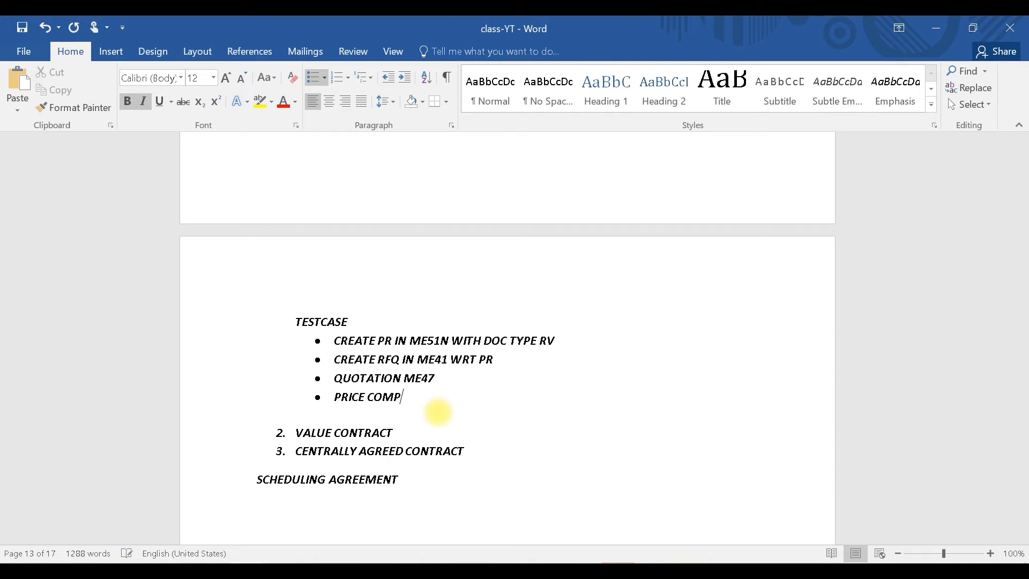
pyautogui.write('ARISON IN ME49')
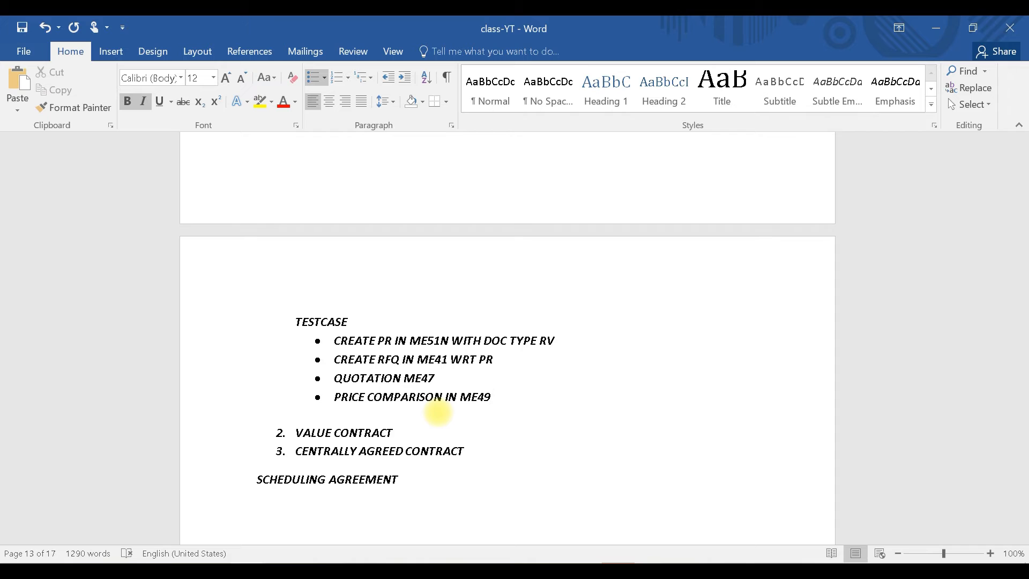
pyautogui.press('Return')
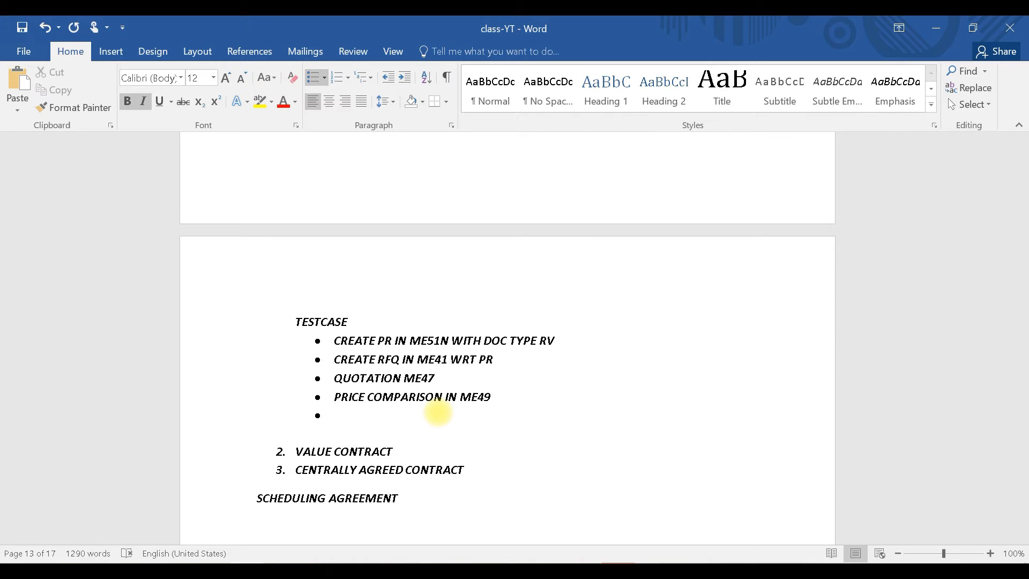
# Add the bullets CONTRACT IN ME31K and PR WITH DOC TYPE NB IN ME51N to the test case list
pyautogui.write('P')
pyautogui.press('BackSpace')
pyautogui.write('CONTRACT IN ME31K')
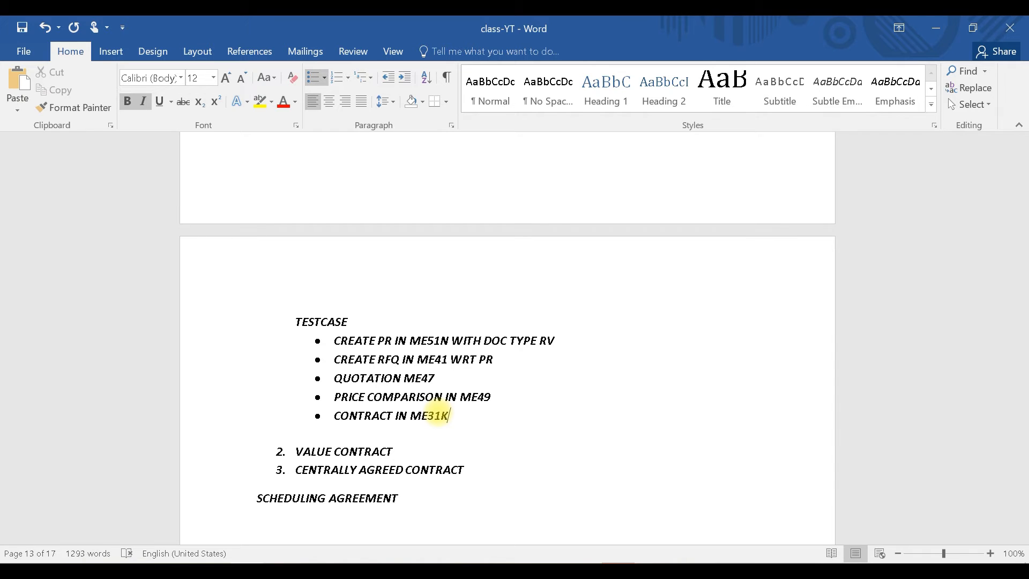
pyautogui.press('Return')
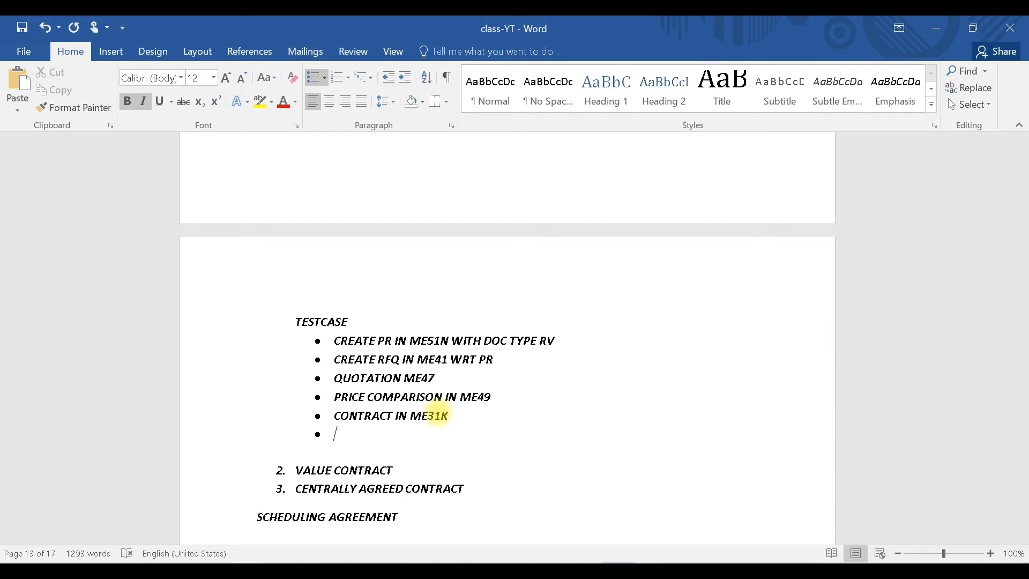
pyautogui.write('PR WITH DOC TYP')
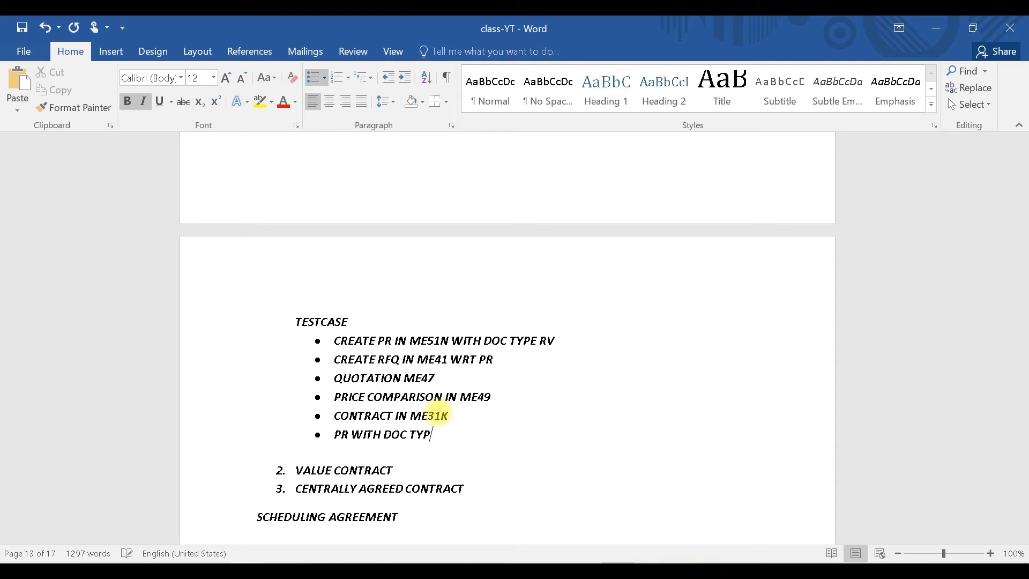
pyautogui.write('E NB IN ME51N')
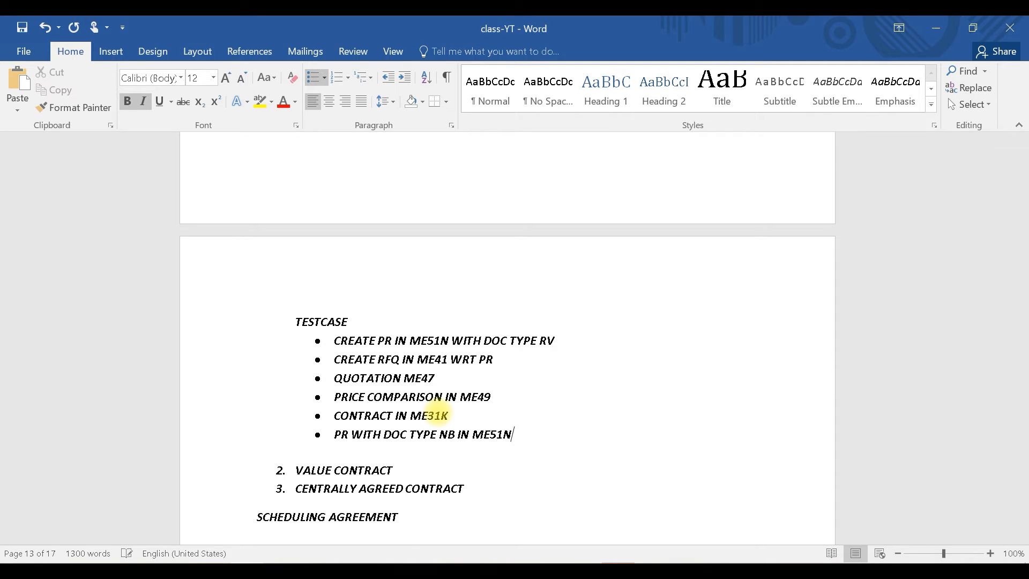
pyautogui.press('Return')
# Add a bullet reading PO WRT PR AND AGREEMENT after the PR WITH DOC TYPE NB item
pyautogui.write('PR WRT')
pyautogui.write(' PE')
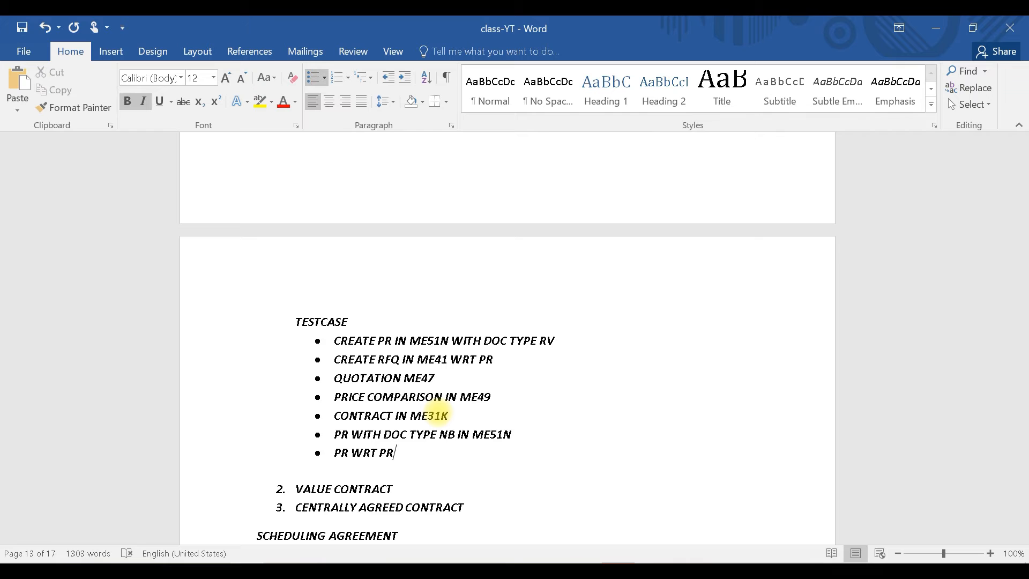
pyautogui.write(' AND CO')
pyautogui.press('BackSpace')
pyautogui.write('GREEMENT')
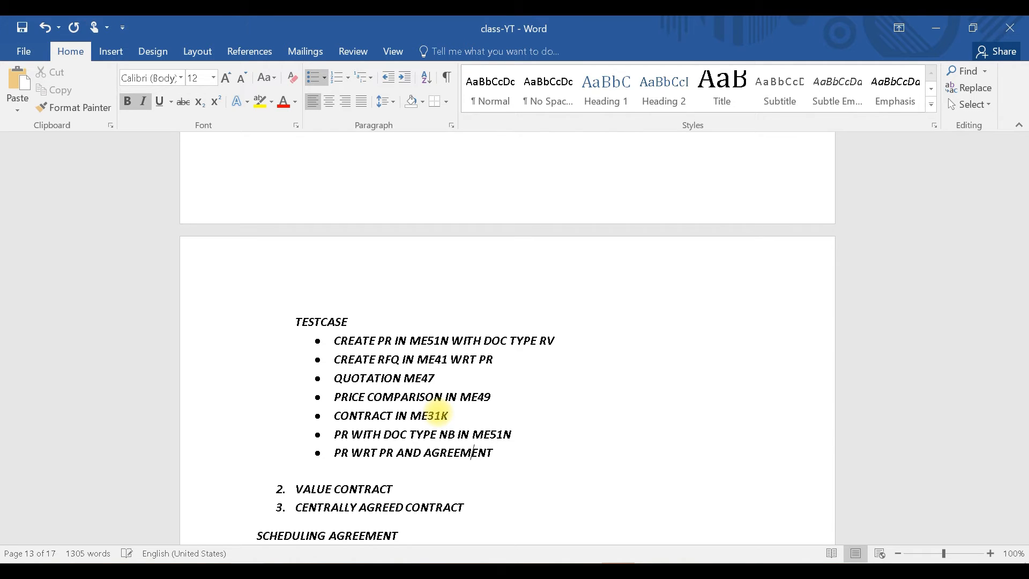
pyautogui.press('Home')
pyautogui.press('Right')
pyautogui.press('Right')
pyautogui.press('BackSpace')
pyautogui.write('O')
pyautogui.click(518, 457)
pyautogui.press('Return')
# Add the closing bullets GR WRTPO and IR WRT PO to the test case list
pyautogui.write('GR WRT')
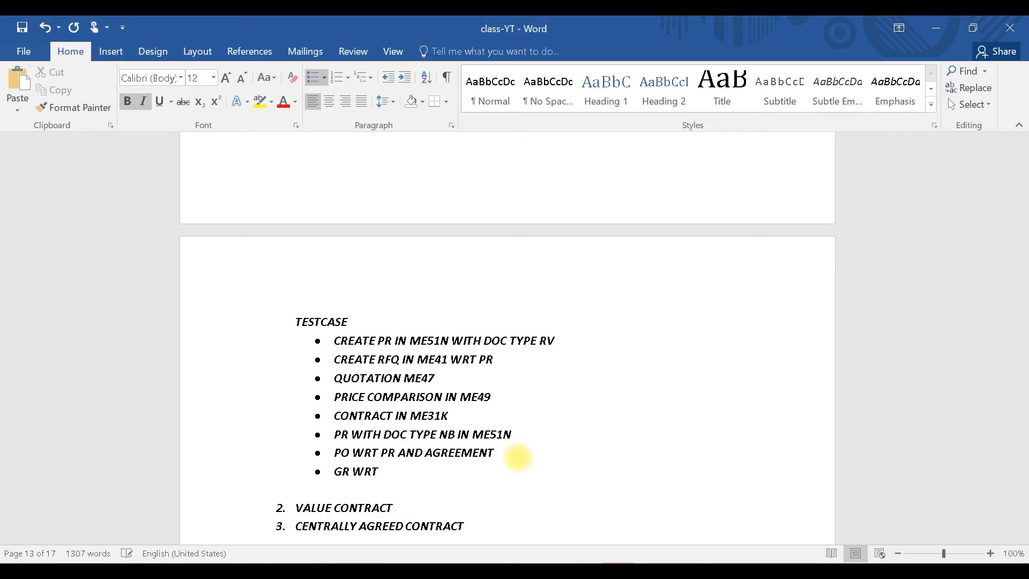
pyautogui.write('PO')
pyautogui.press('Return')
pyautogui.write('IR')
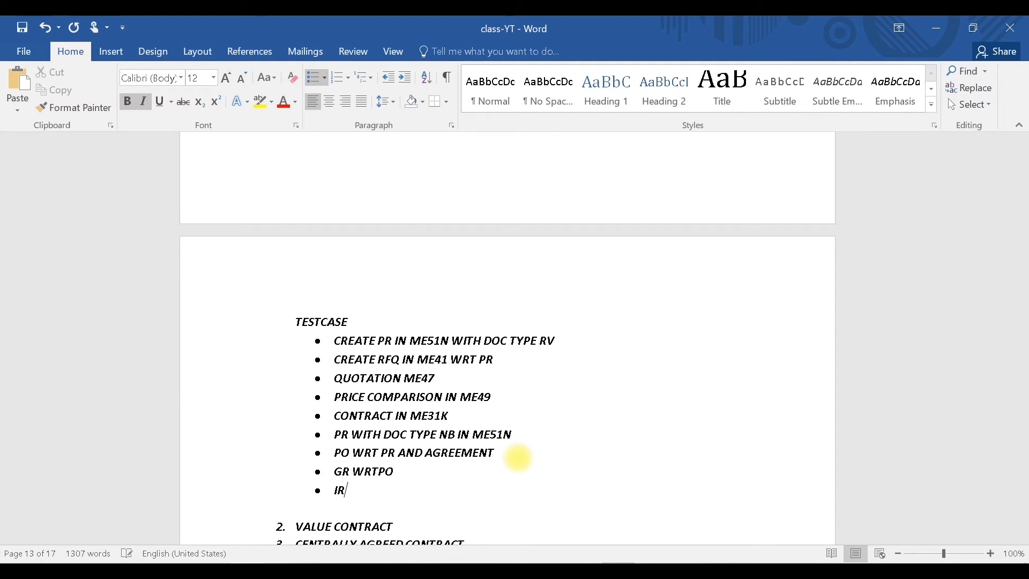
pyautogui.write(' WRTPO')
pyautogui.press('Return')
pyautogui.click(375, 490)
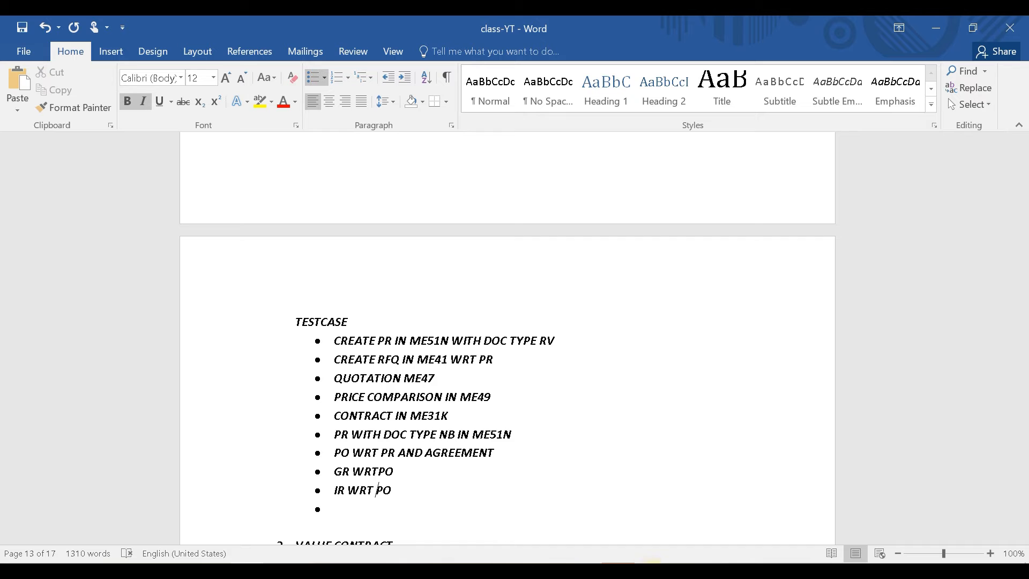
# Switch to SAP, run transaction SPRO and open the SAP Reference IMG
pyautogui.click(562, 485)
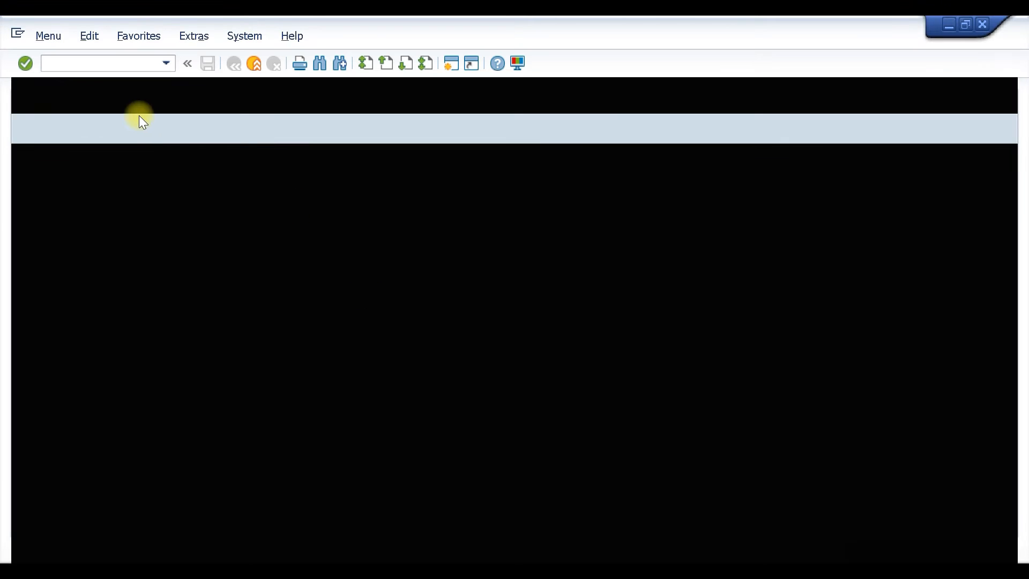
pyautogui.click(78, 63)
pyautogui.write('SPRO')
pyautogui.press('Return')
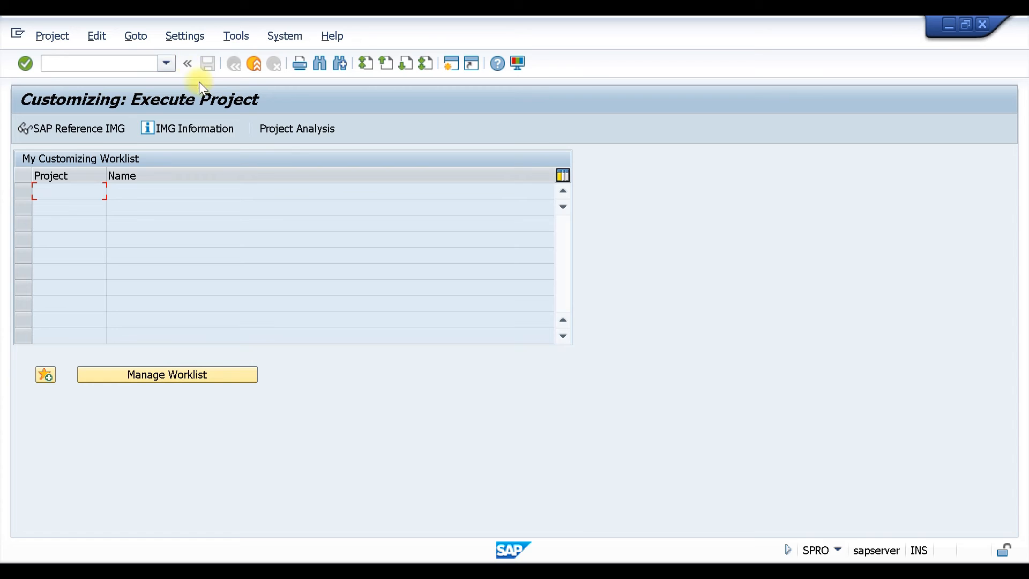
pyautogui.click(83, 129)
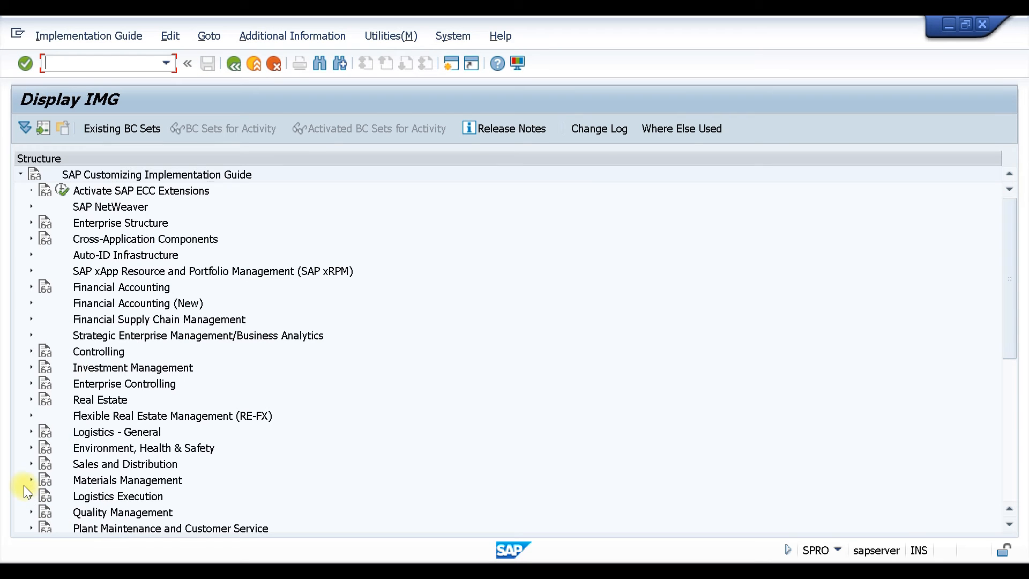
# Expand the Contract customizing activities under Materials Management, Purchasing in the implementation guide
pyautogui.click(29, 480)
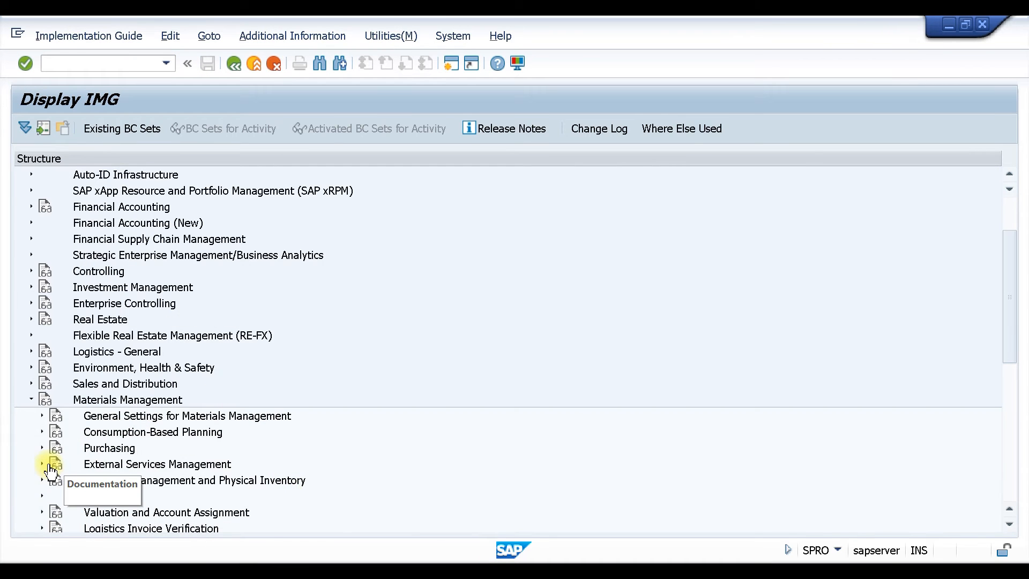
pyautogui.click(42, 446)
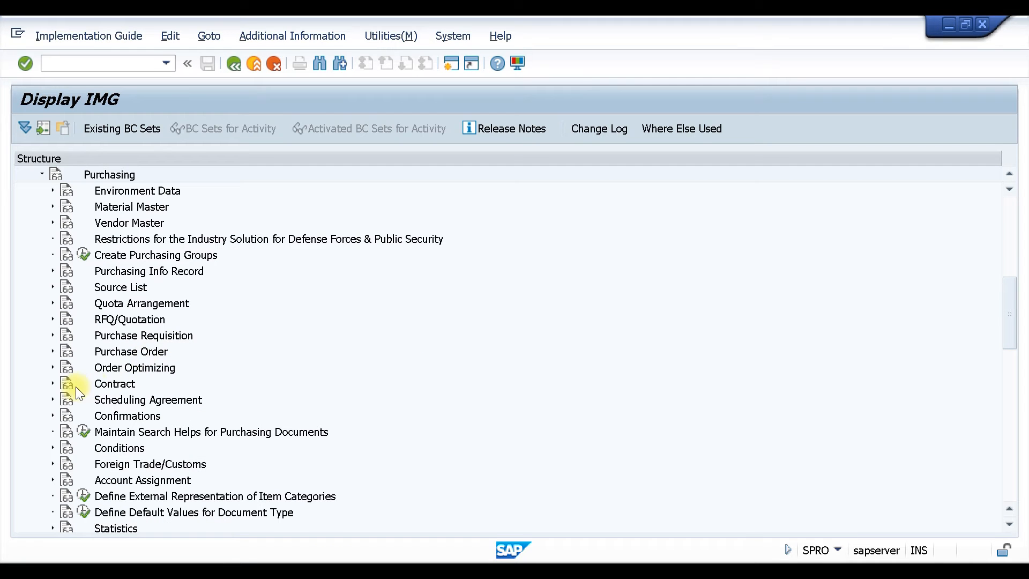
pyautogui.click(54, 383)
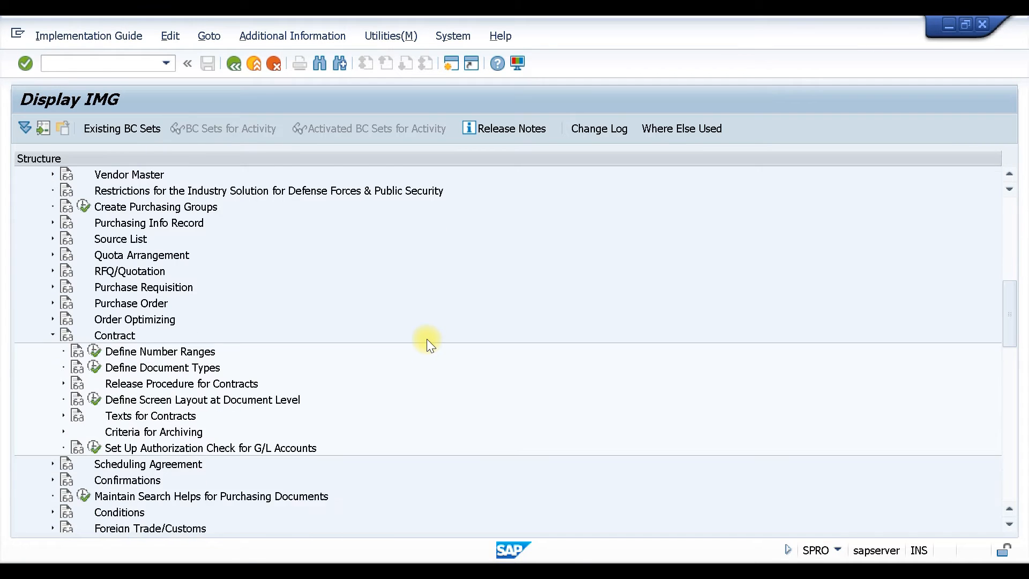
pyautogui.scroll(-3, 430, 338)
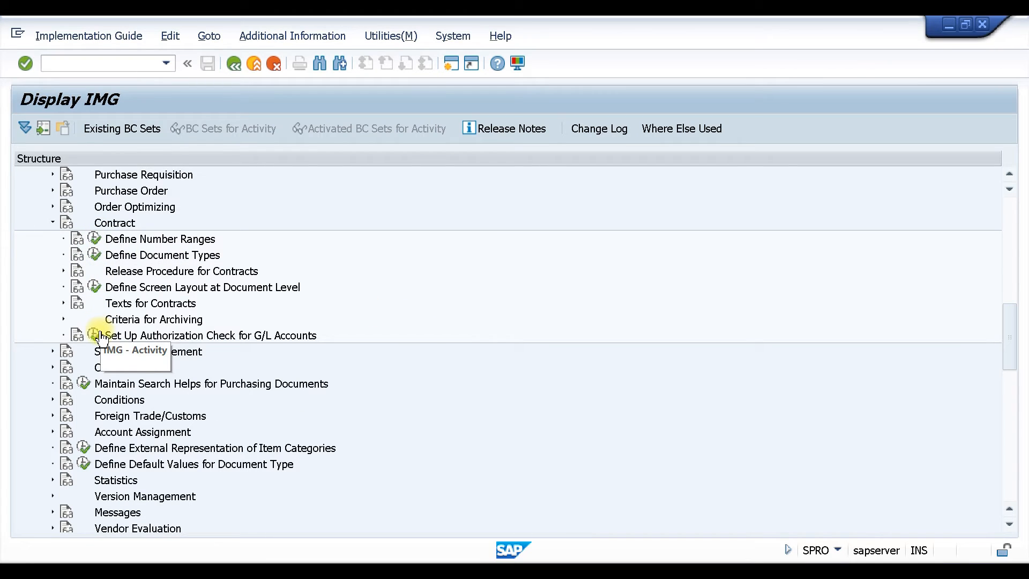
# Review the maintainable number range intervals for purchasing documents under Contract, and return to the implementation guide
pyautogui.click(94, 239)
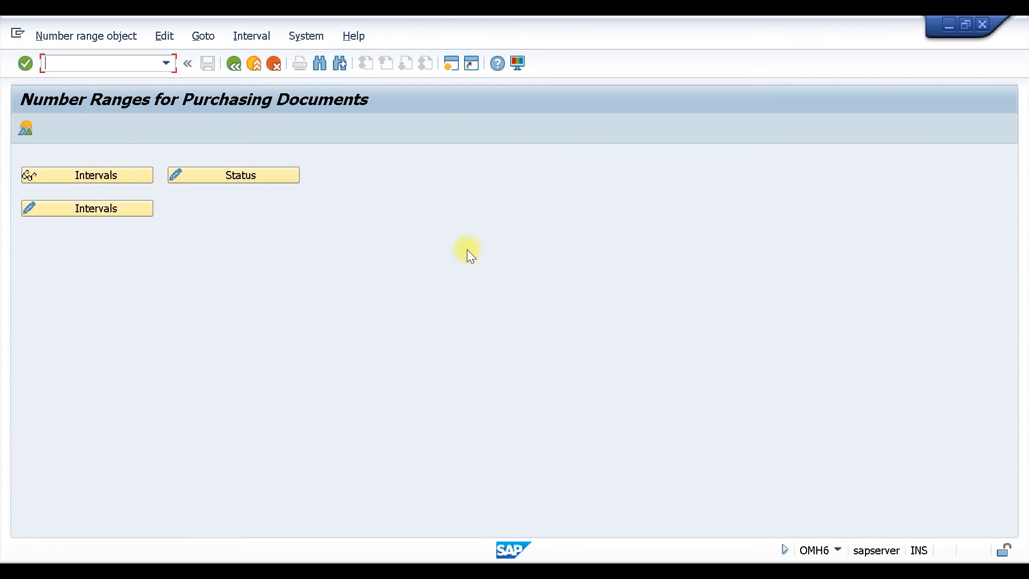
pyautogui.click(101, 210)
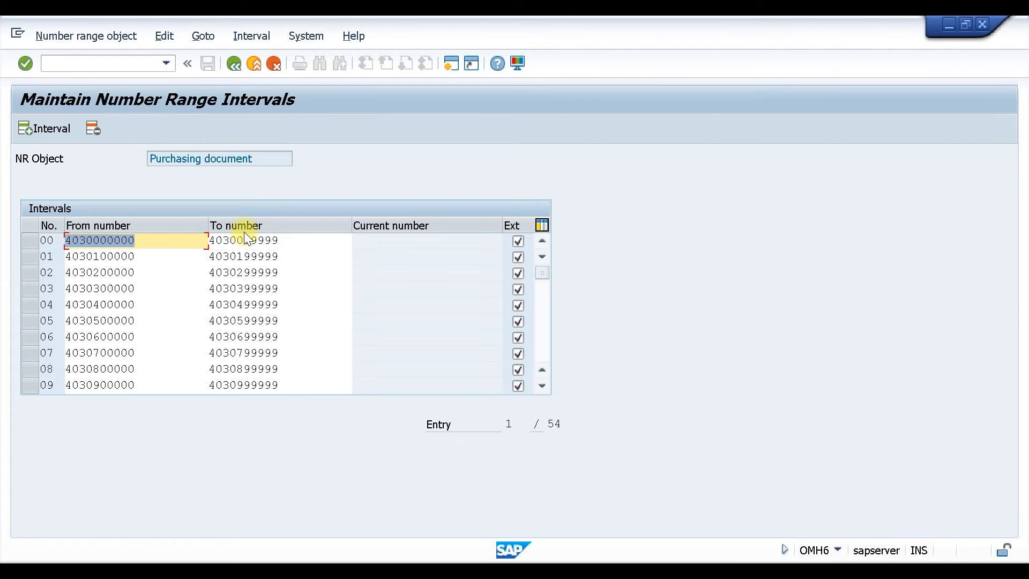
pyautogui.scroll(-1, 35, 257)
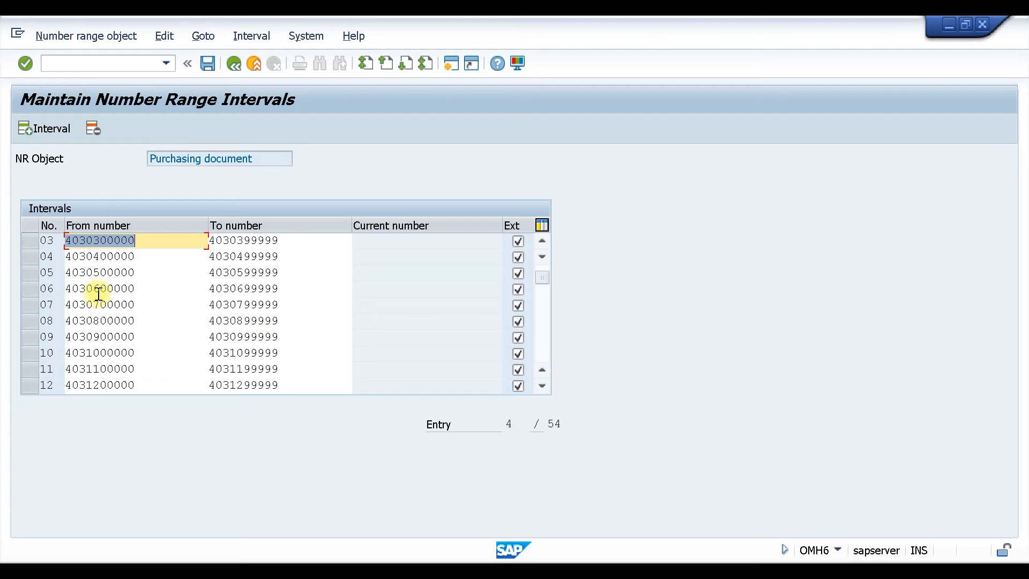
pyautogui.scroll(-1, 102, 313)
pyautogui.scroll(-5, 105, 309)
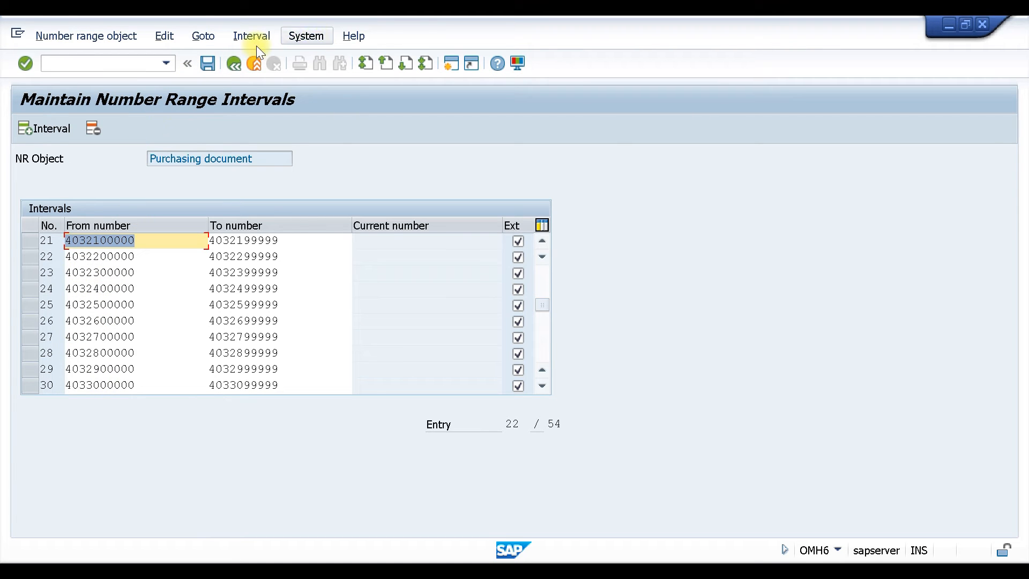
pyautogui.click(232, 64)
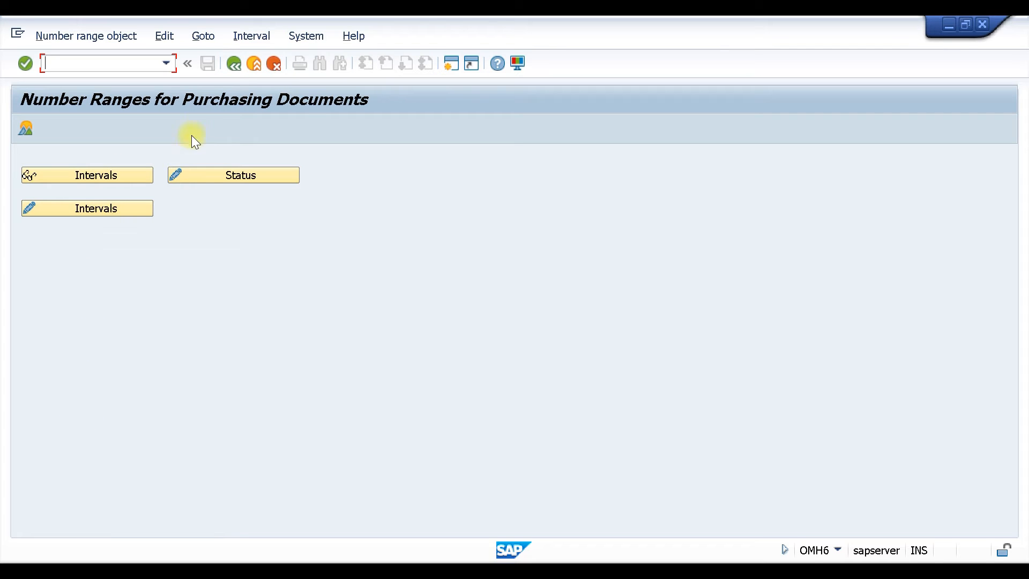
pyautogui.click(232, 64)
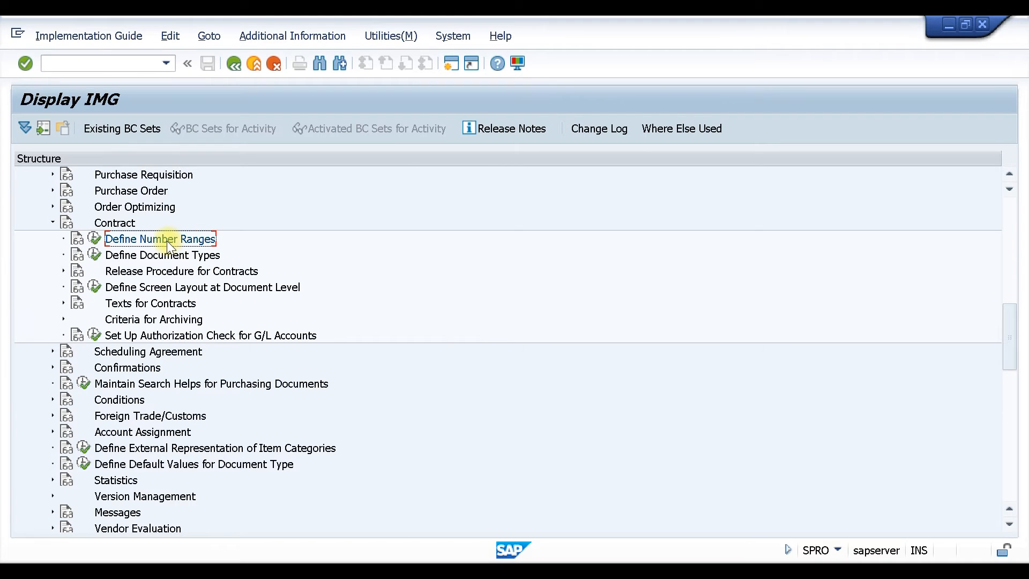
# Open Define Document Types for contracts and examine the Quantity contract entry with type MK
pyautogui.click(94, 256)
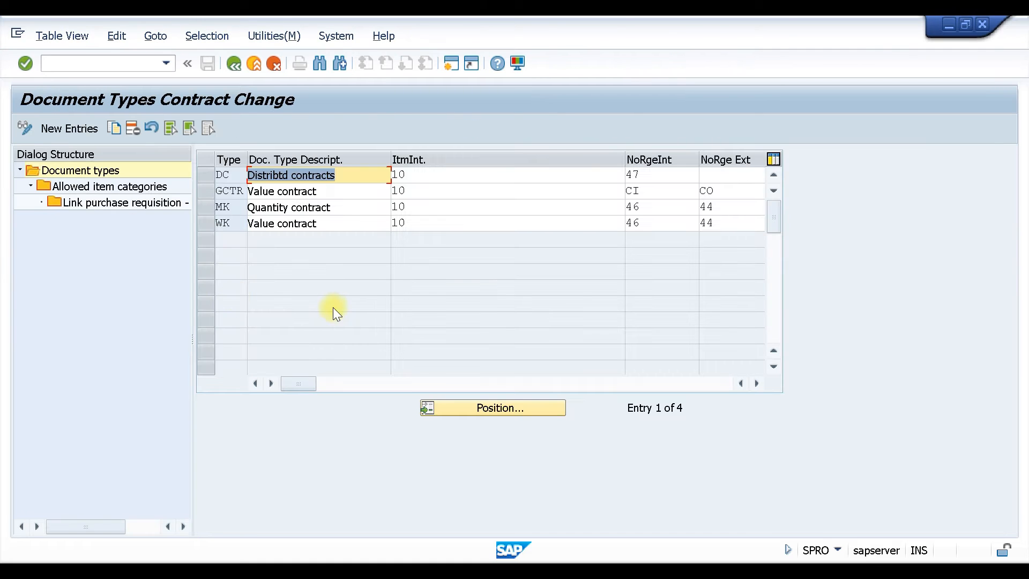
pyautogui.click(342, 207)
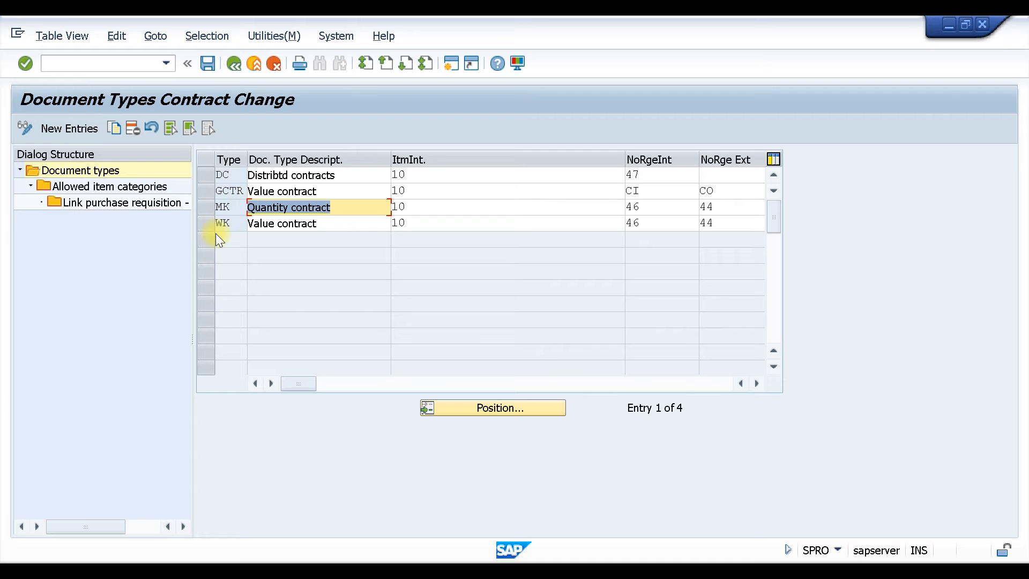
pyautogui.click(232, 206)
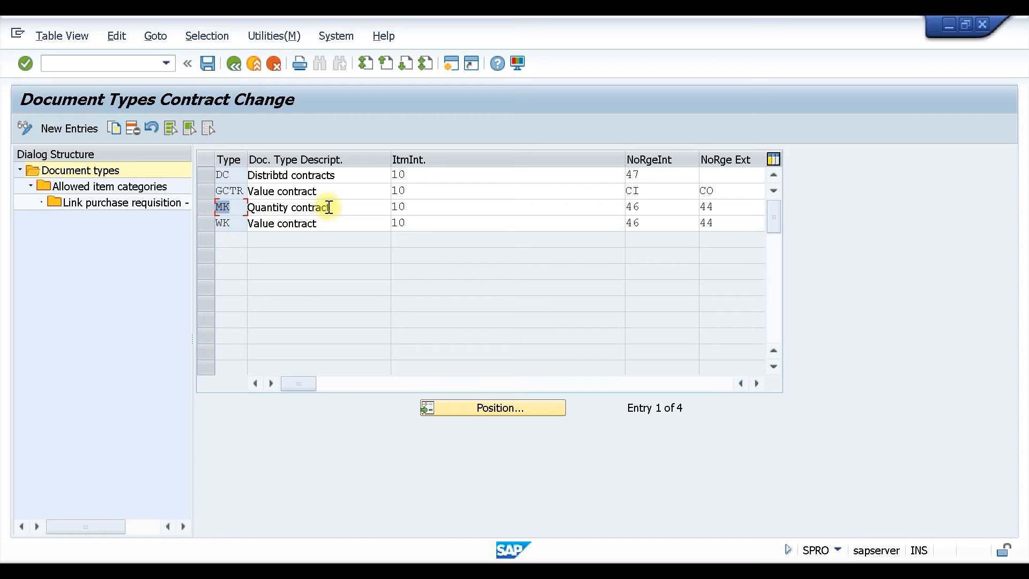
pyautogui.moveTo(342, 206); pyautogui.dragTo(212, 211)
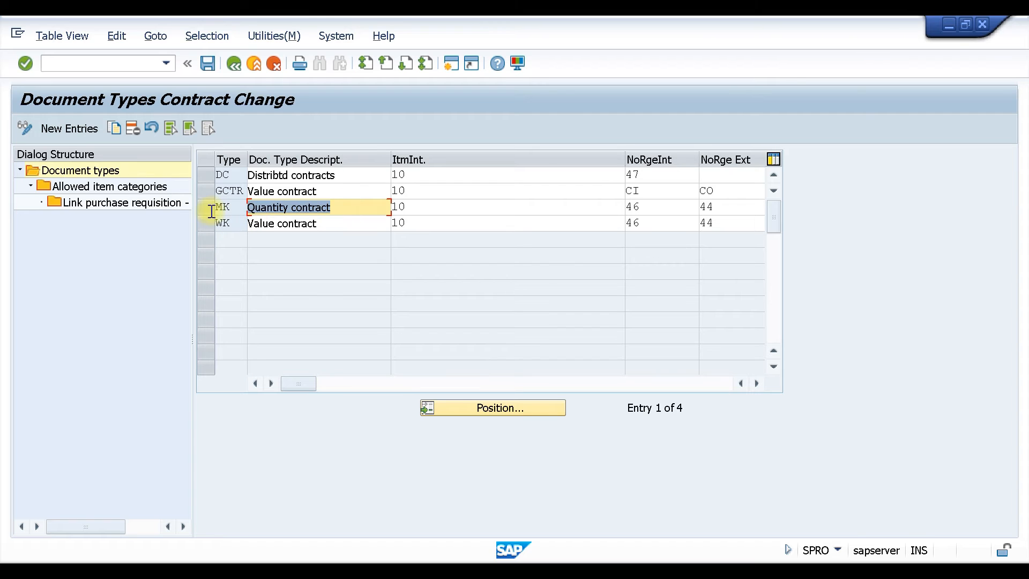
pyautogui.click(238, 208)
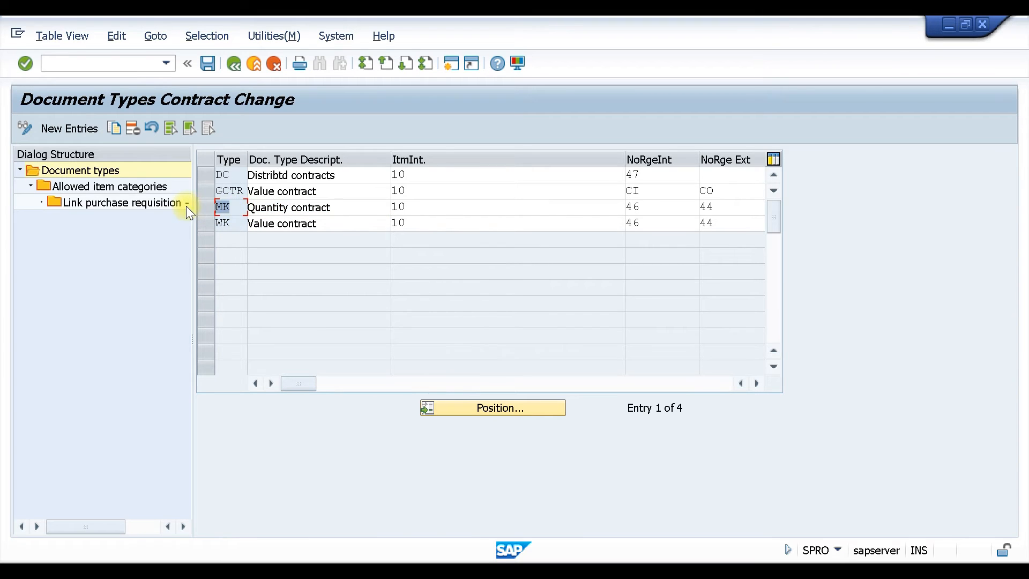
pyautogui.click(149, 275)
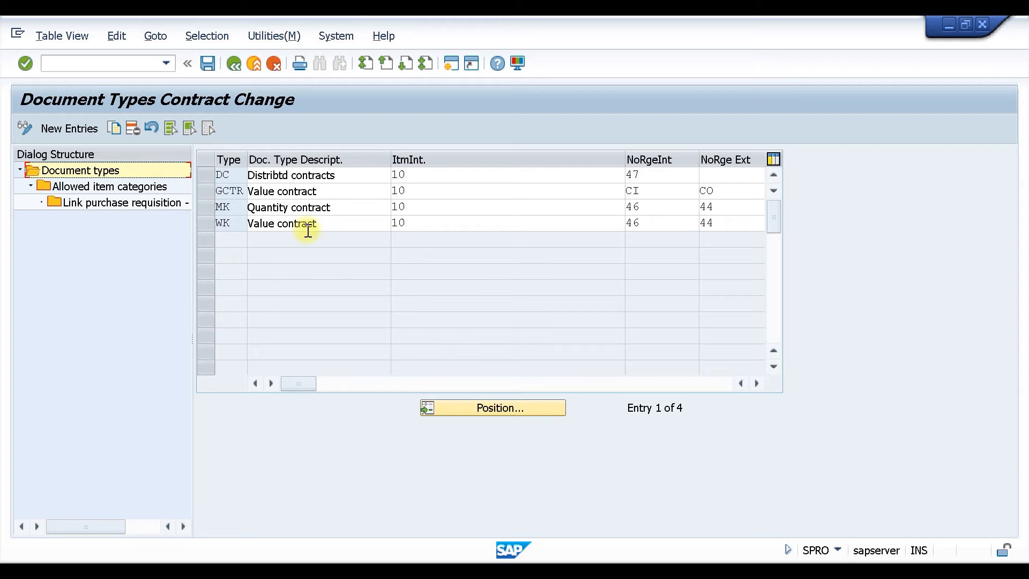
# Examine the Value contract entry with type WK and the internal number range assigned to the MK and WK contract types
pyautogui.click(330, 225)
pyautogui.moveTo(246, 223); pyautogui.dragTo(321, 223)
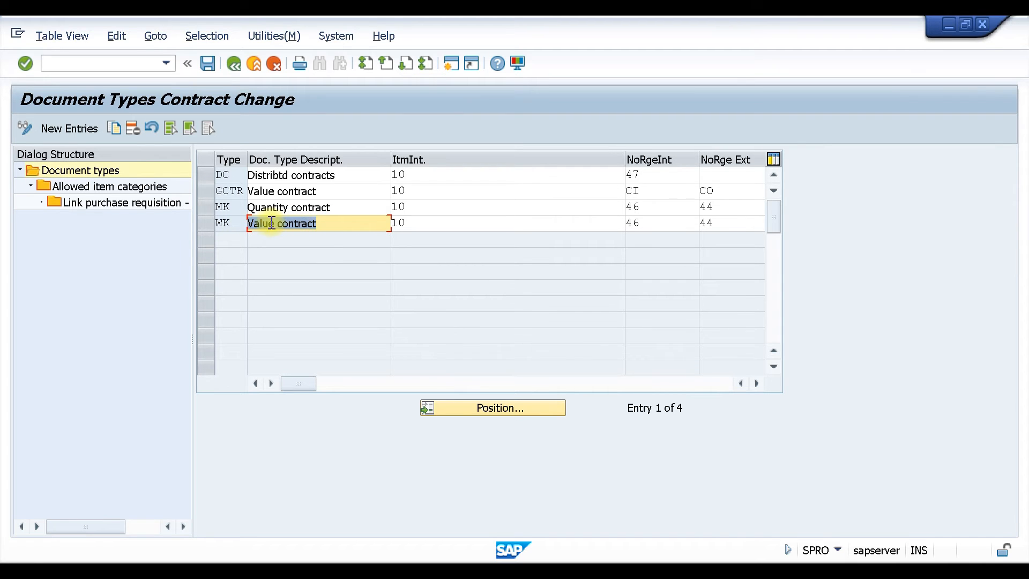
pyautogui.moveTo(236, 223); pyautogui.dragTo(213, 224)
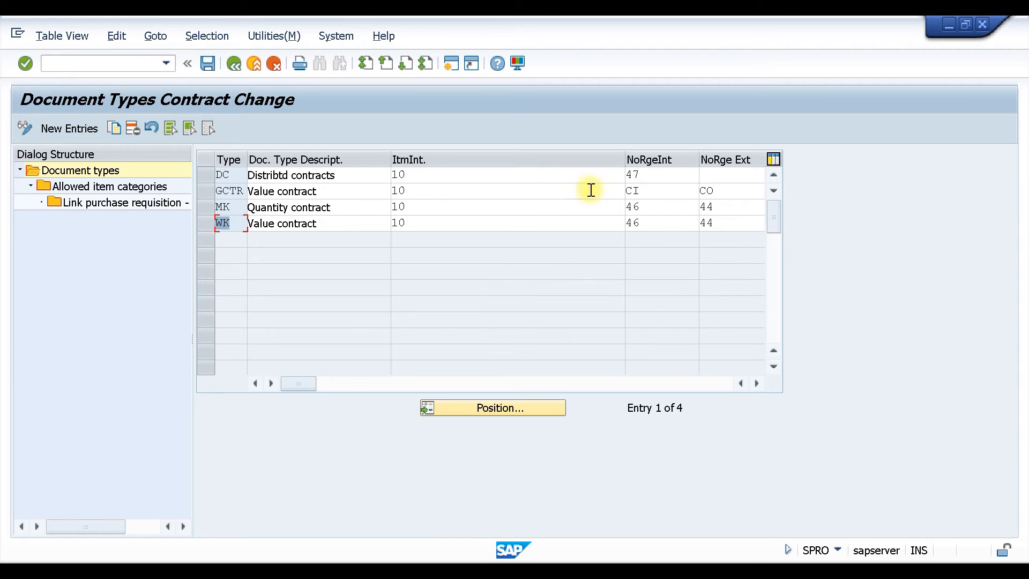
pyautogui.moveTo(649, 223); pyautogui.dragTo(597, 209)
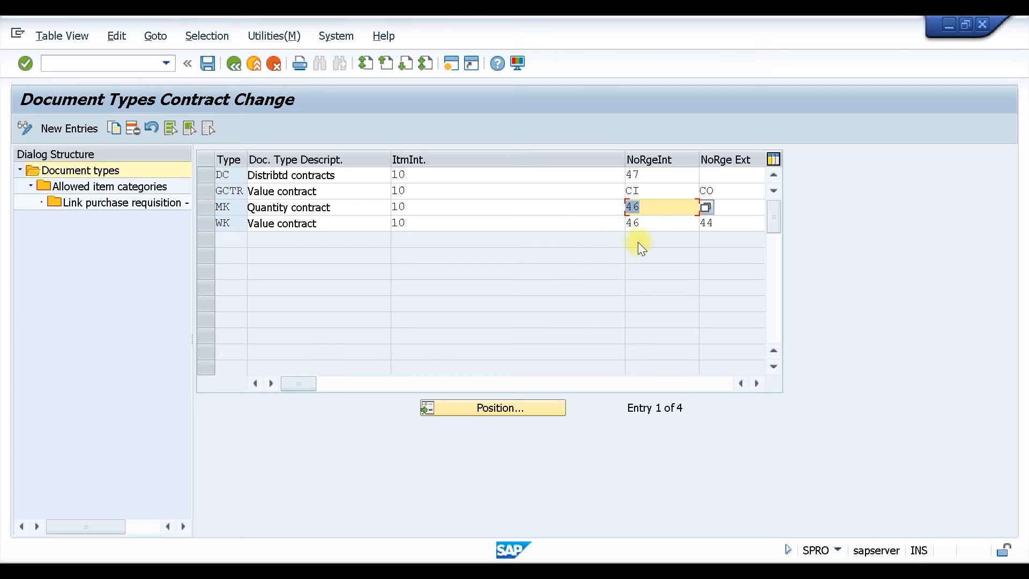
# Display the allowed item categories for the Quantity contract document type MK
pyautogui.click(339, 209)
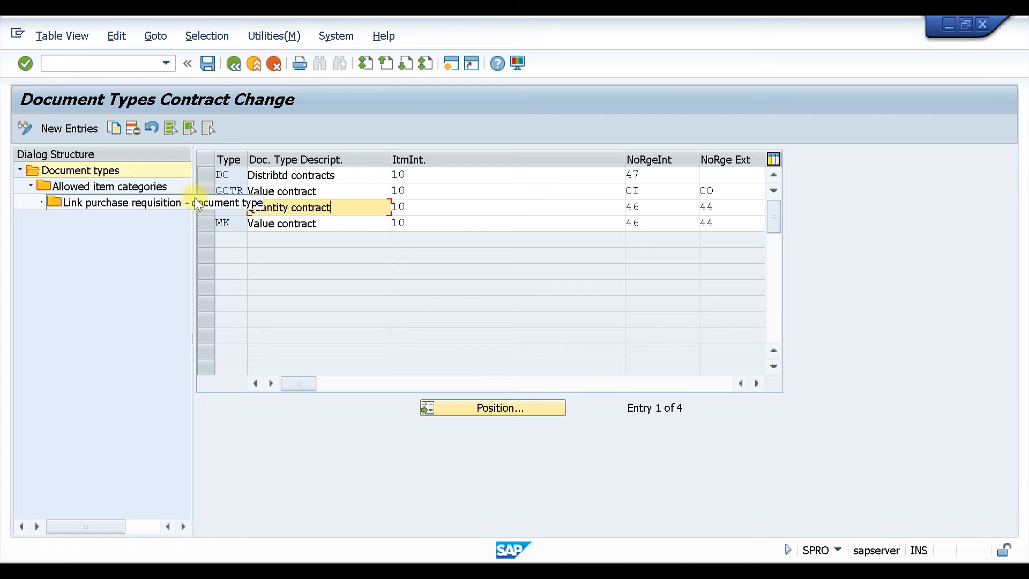
pyautogui.click(208, 207)
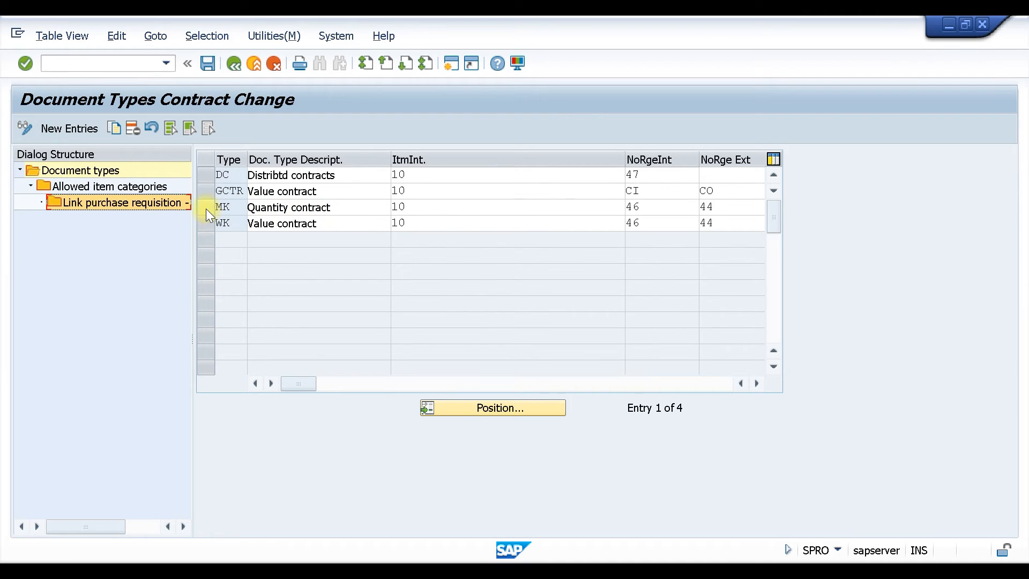
pyautogui.click(206, 210)
pyautogui.click(86, 185)
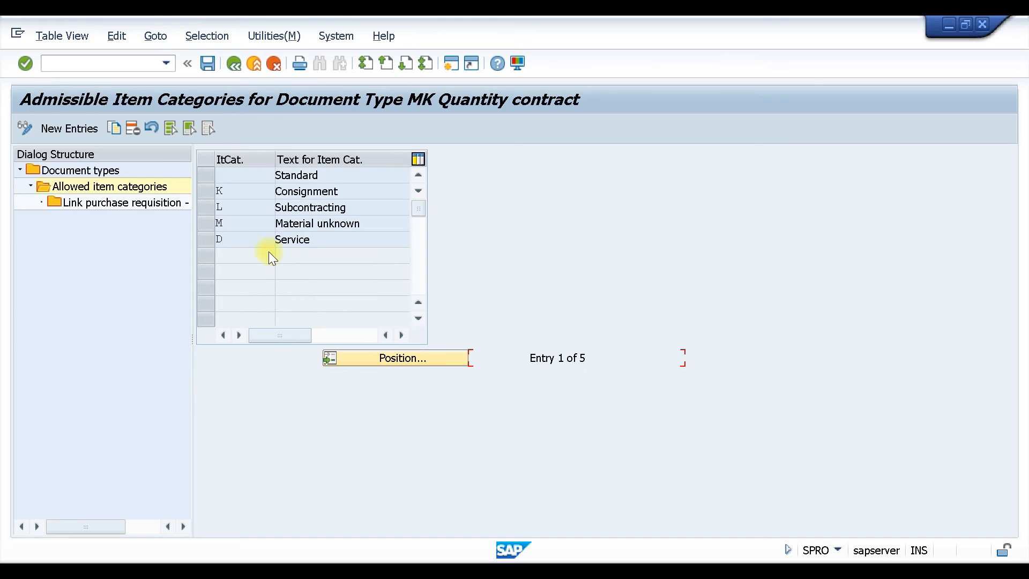
# Review the purchase requisition document type links for MK's Consignment item category, and return to the contract document types
pyautogui.click(214, 194)
pyautogui.doubleClick(111, 202)
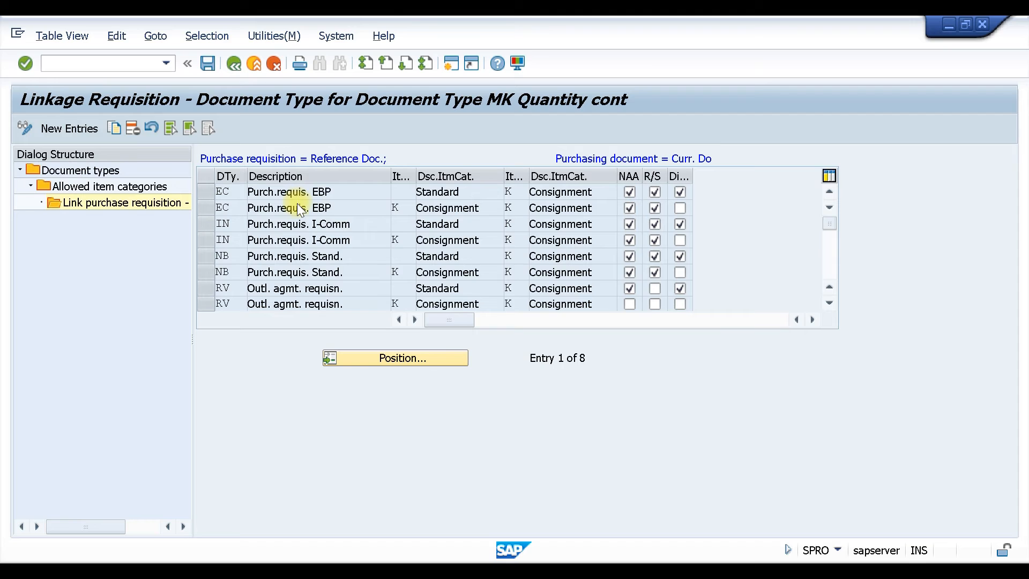
pyautogui.scroll(-1, 246, 234)
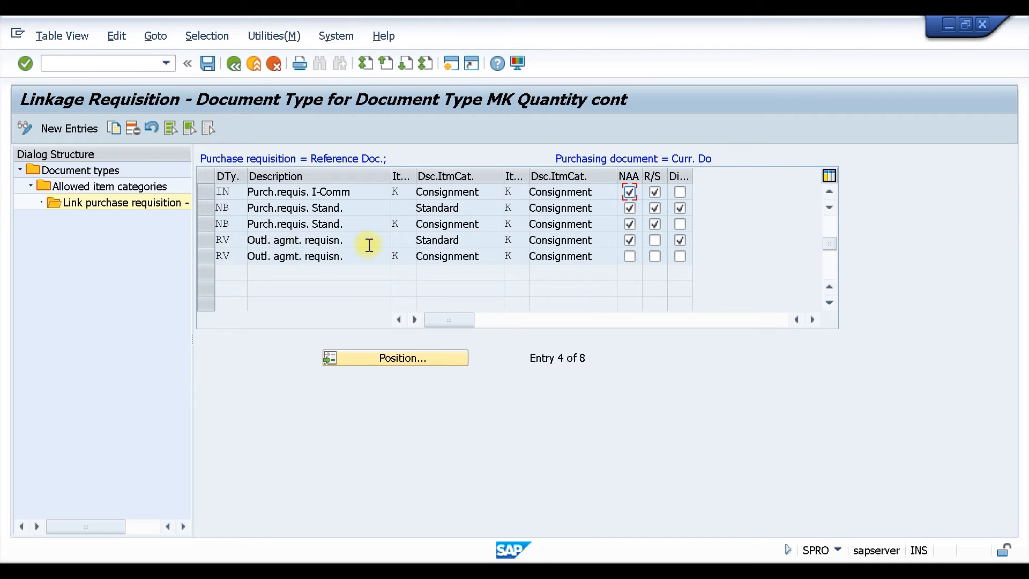
pyautogui.click(504, 238)
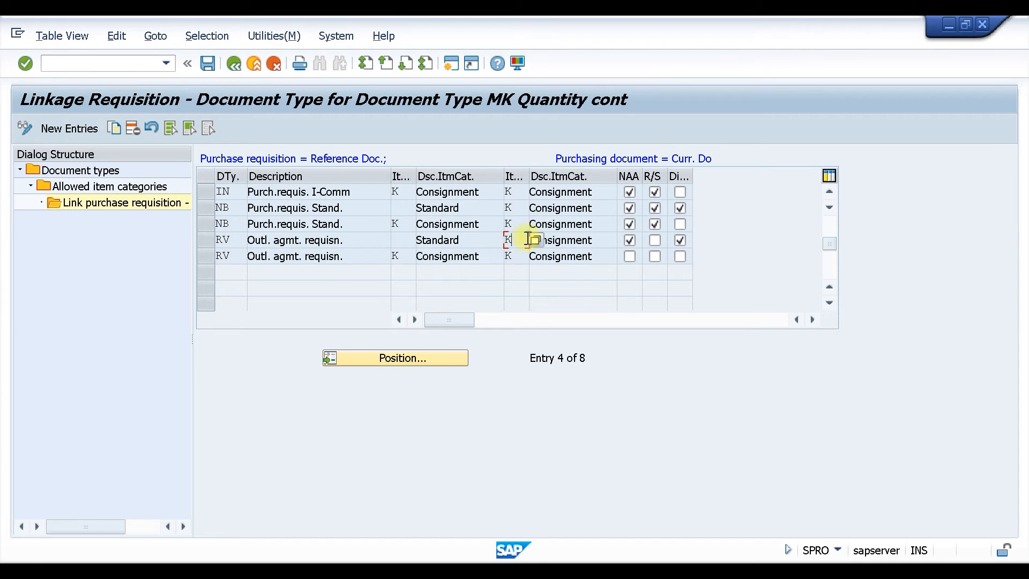
pyautogui.scroll(2, 538, 274)
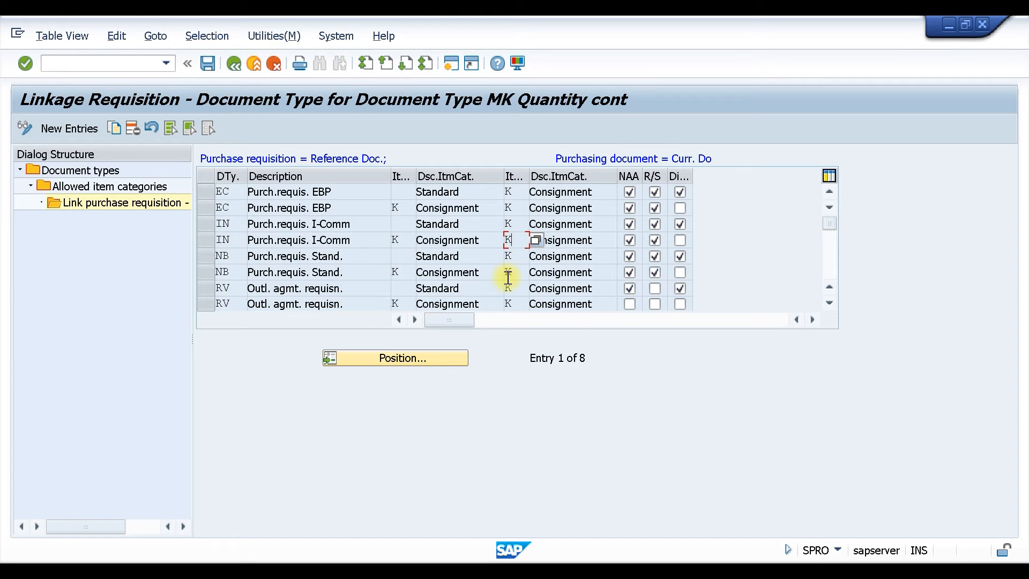
pyautogui.click(235, 63)
pyautogui.click(235, 64)
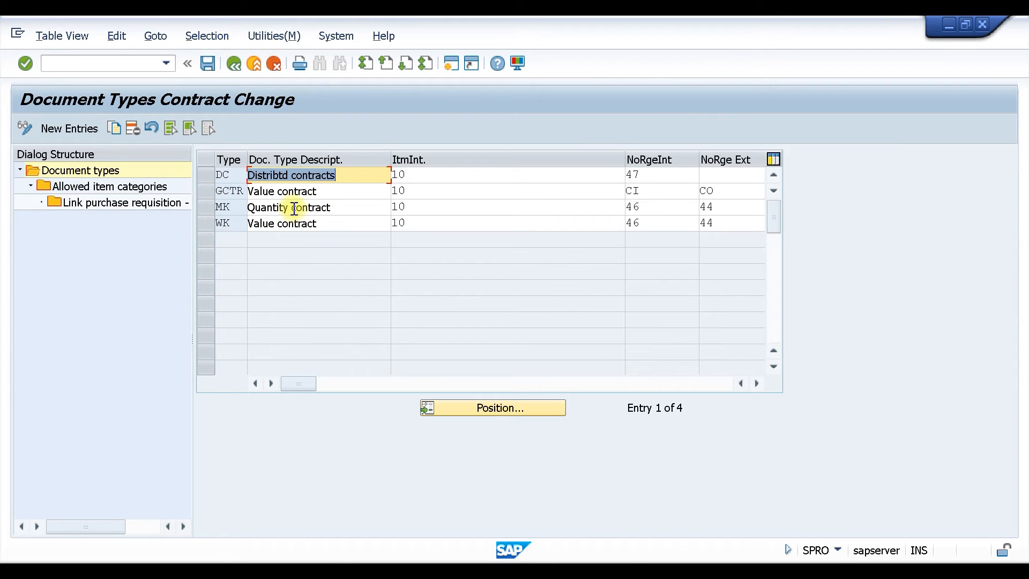
# Compare the document types MK for quantity contracts and WK for value contracts, and go back to the implementation guide
pyautogui.click(311, 208)
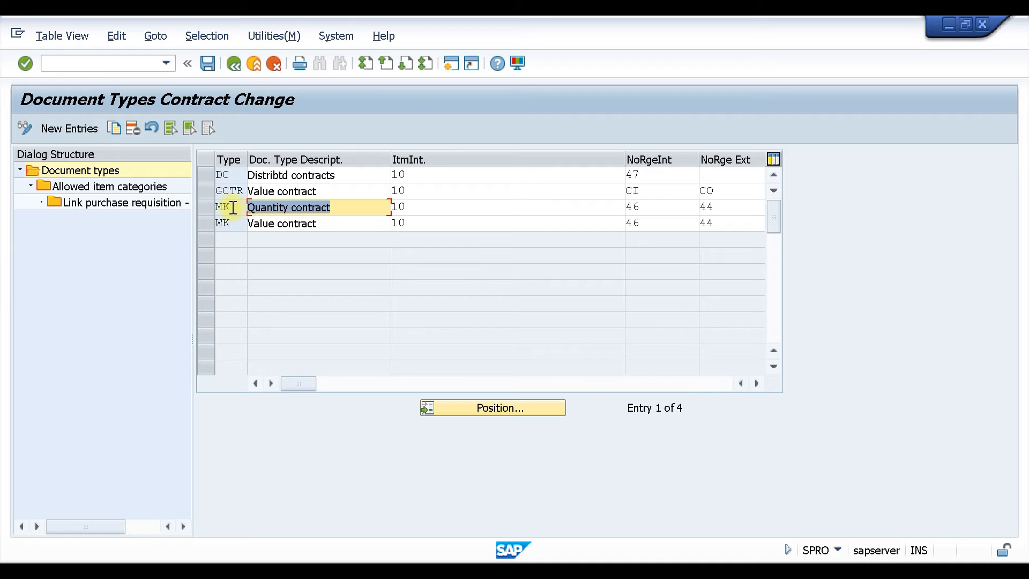
pyautogui.click(233, 208)
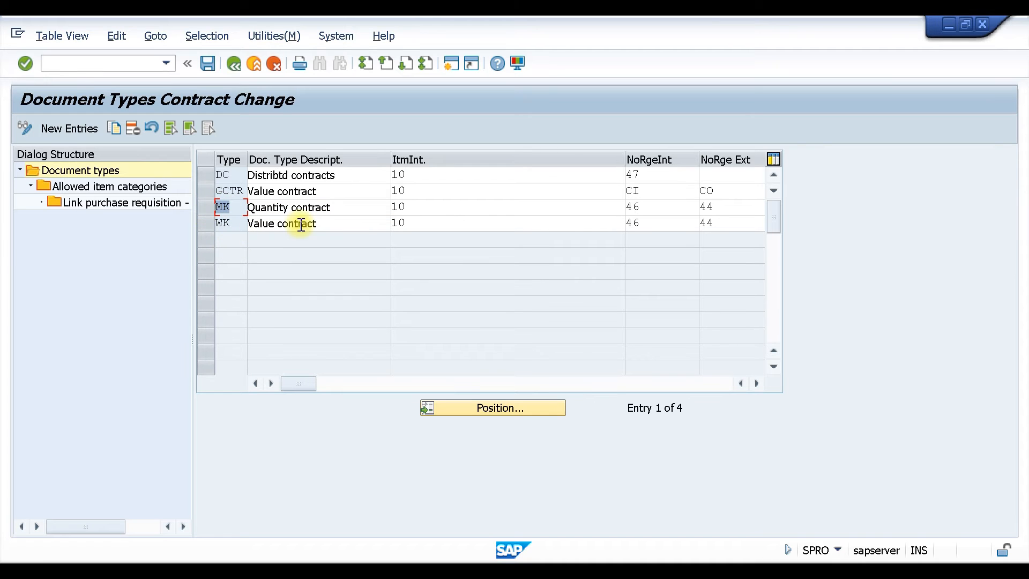
pyautogui.click(342, 223)
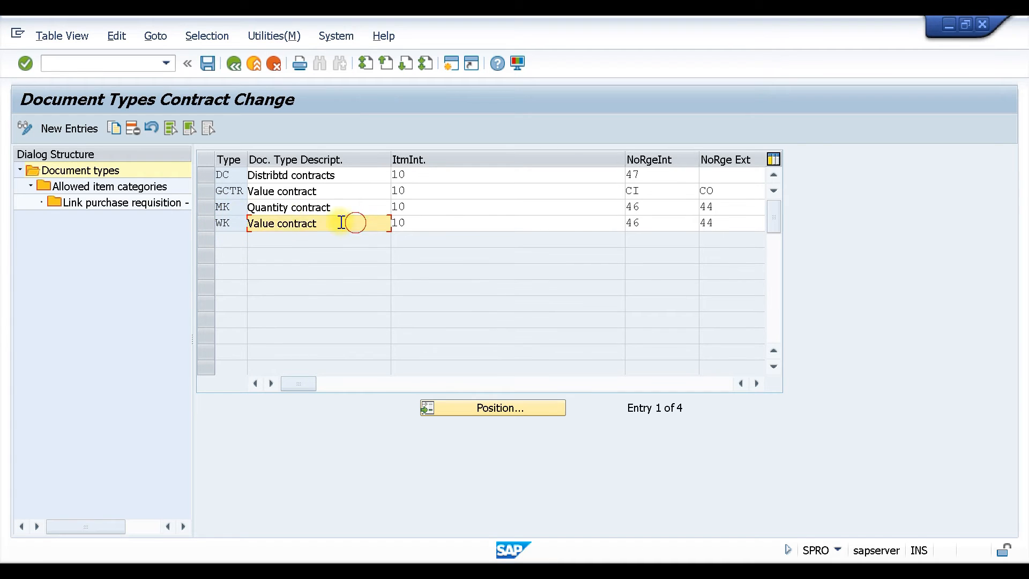
pyautogui.click(229, 222)
pyautogui.moveTo(351, 211); pyautogui.dragTo(214, 206)
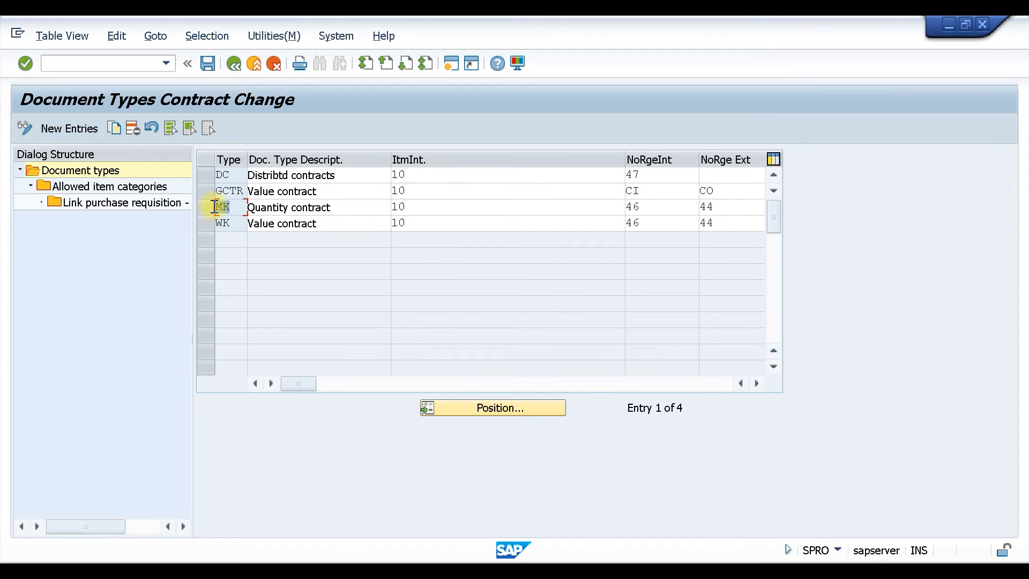
pyautogui.click(232, 63)
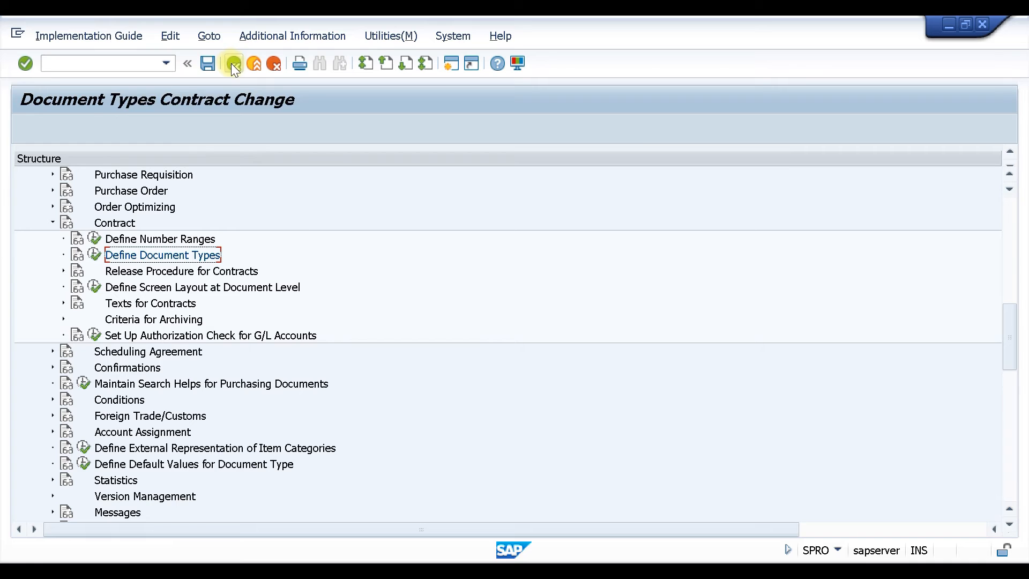
# Review the Basic Data, Item field settings for ME31 Create outline agreement in the contract screen layout, and return to the implementation guide
pyautogui.click(94, 287)
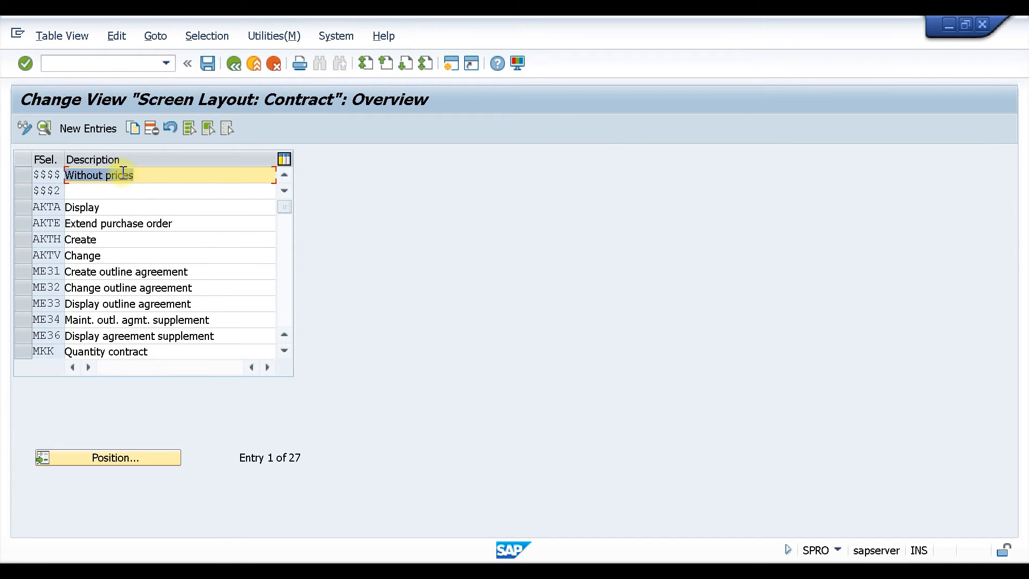
pyautogui.click(18, 273)
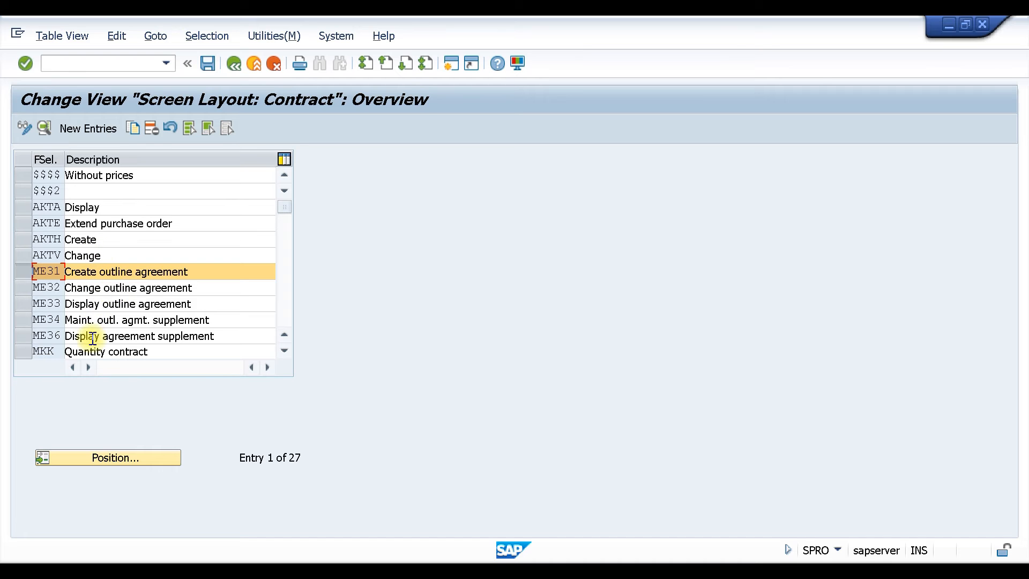
pyautogui.click(44, 128)
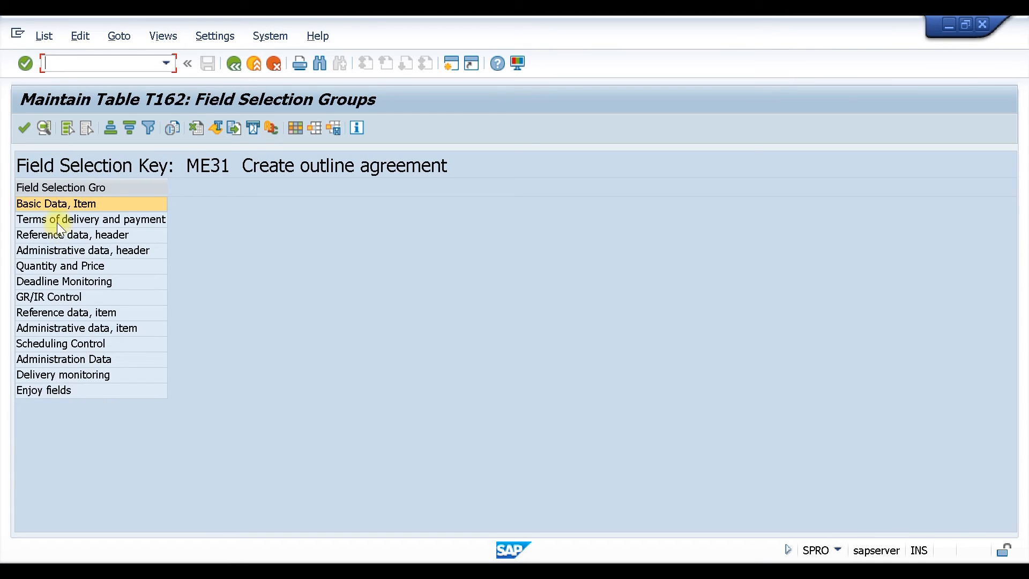
pyautogui.doubleClick(52, 203)
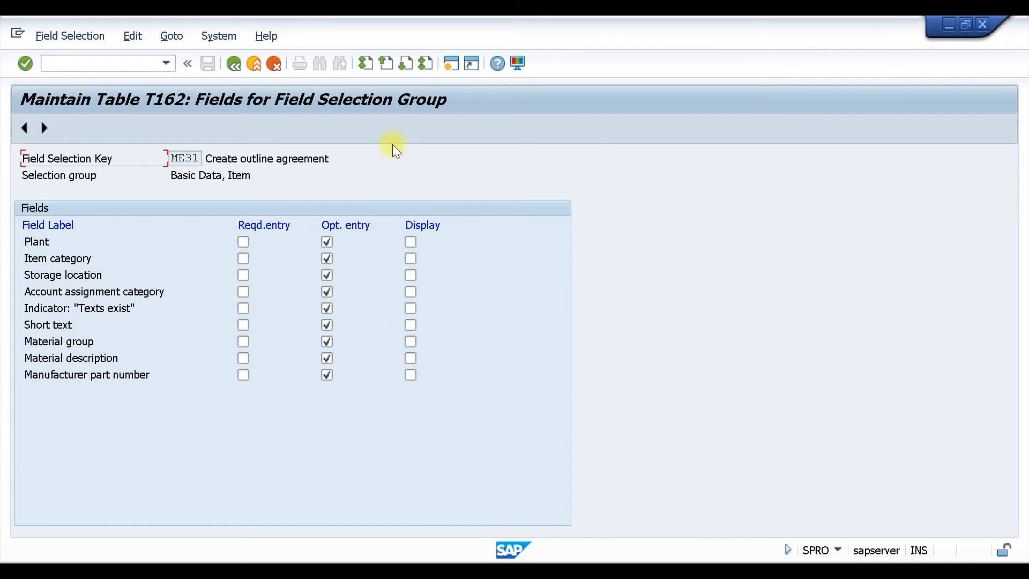
pyautogui.click(232, 63)
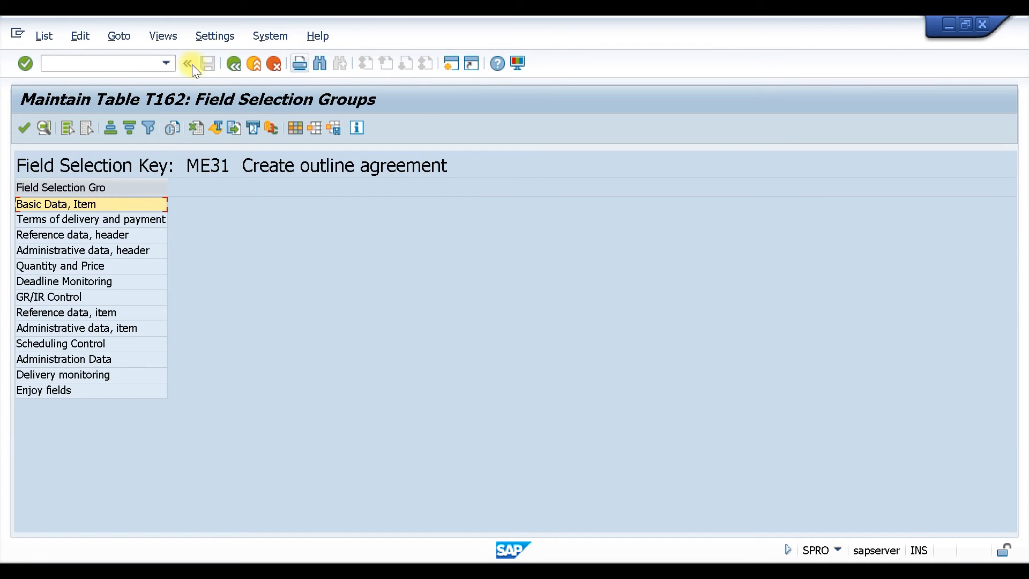
pyautogui.click(233, 62)
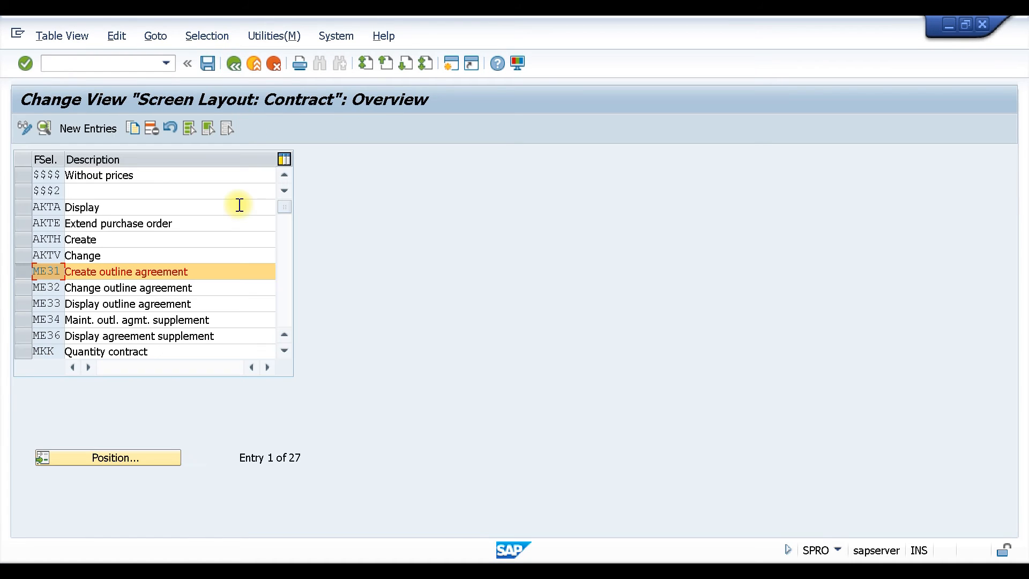
pyautogui.click(231, 62)
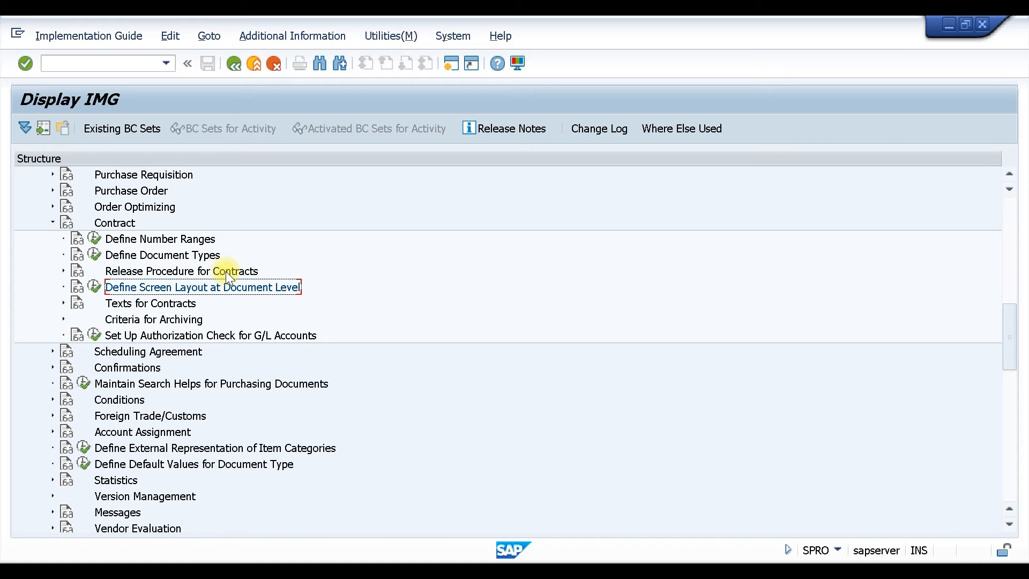
# Look over the customizing activities of the release procedure for contracts, and leave customizing for the SAP Easy Access screen
pyautogui.click(64, 270)
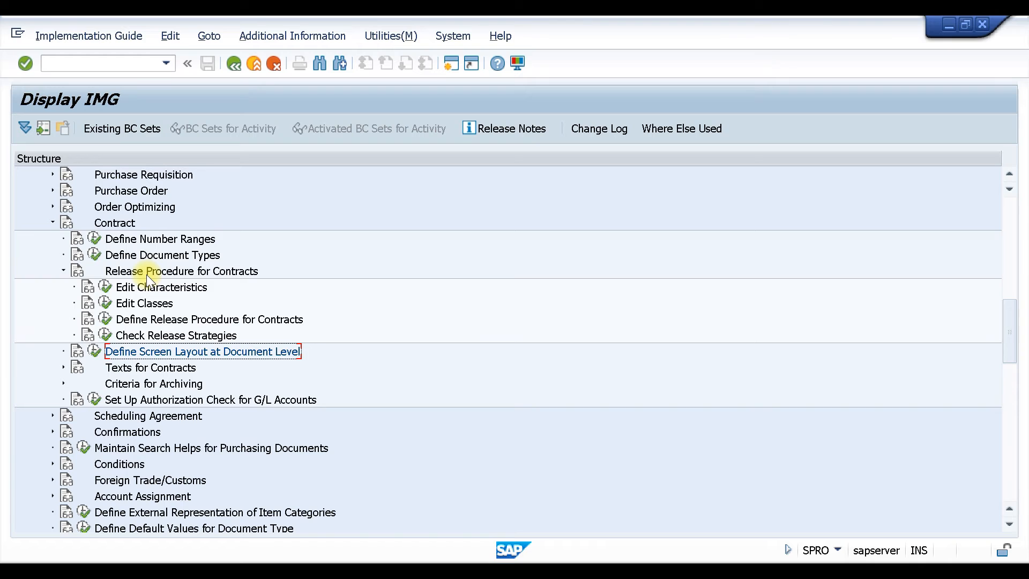
pyautogui.click(63, 270)
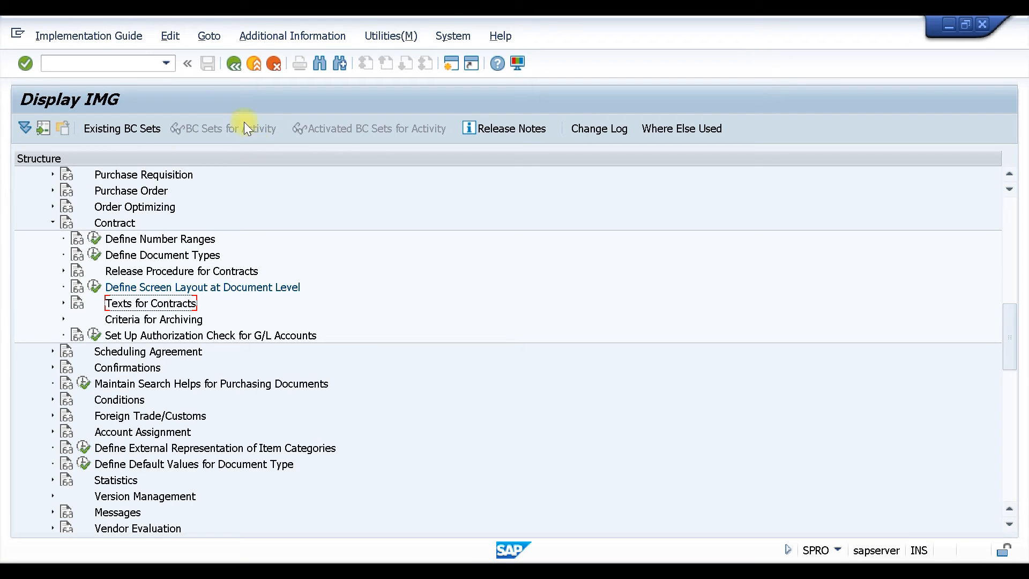
pyautogui.click(75, 64)
pyautogui.click(231, 64)
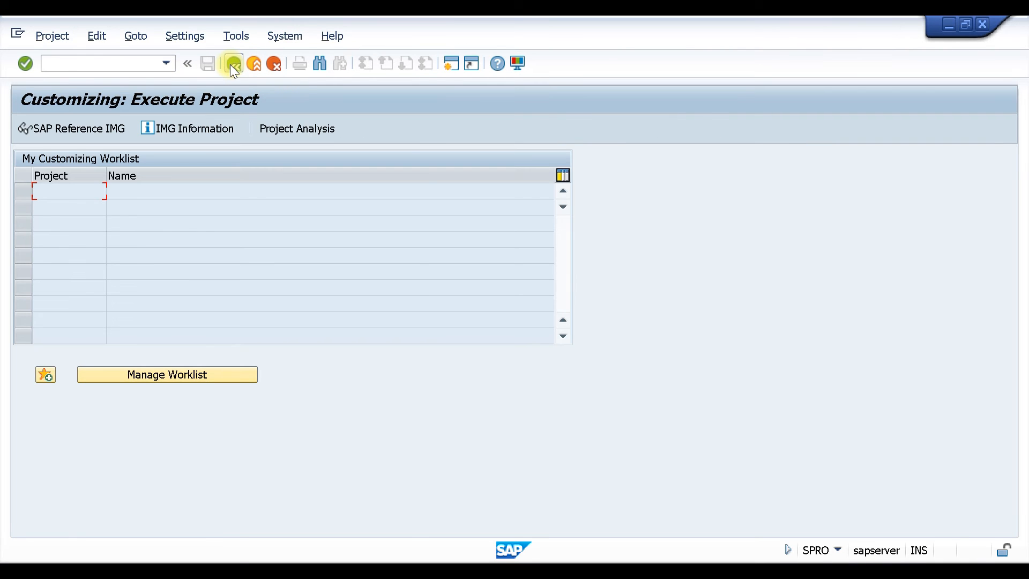
pyautogui.click(231, 64)
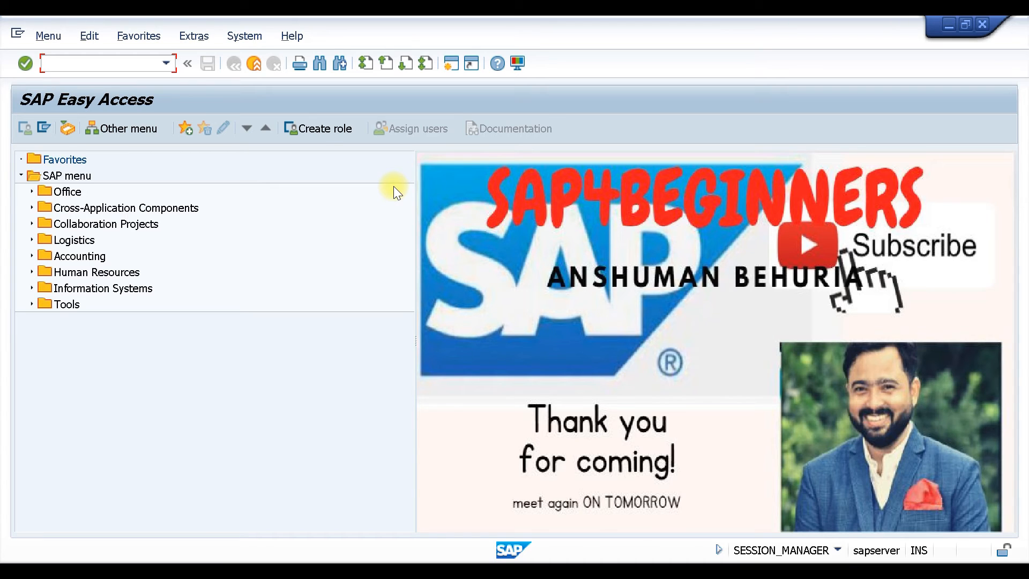
# Start transaction ME51N and set the purchase requisition's document type to Outl. agmt. requisn
pyautogui.write('/NM')
pyautogui.press('BackSpace')
pyautogui.press('BackSpace')
pyautogui.press('BackSpace')
pyautogui.write('ME51N')
pyautogui.press('Return')
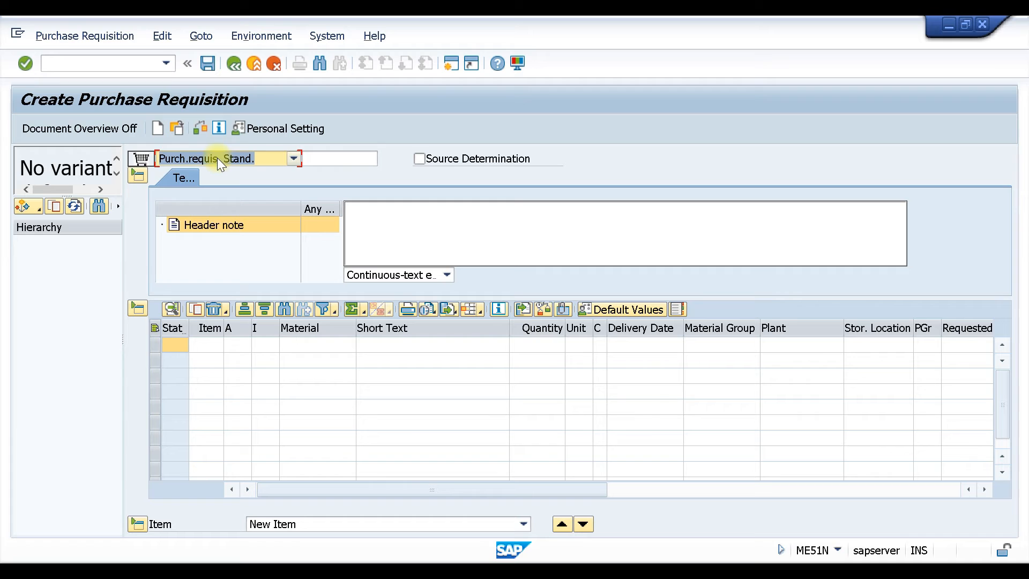
pyautogui.click(293, 158)
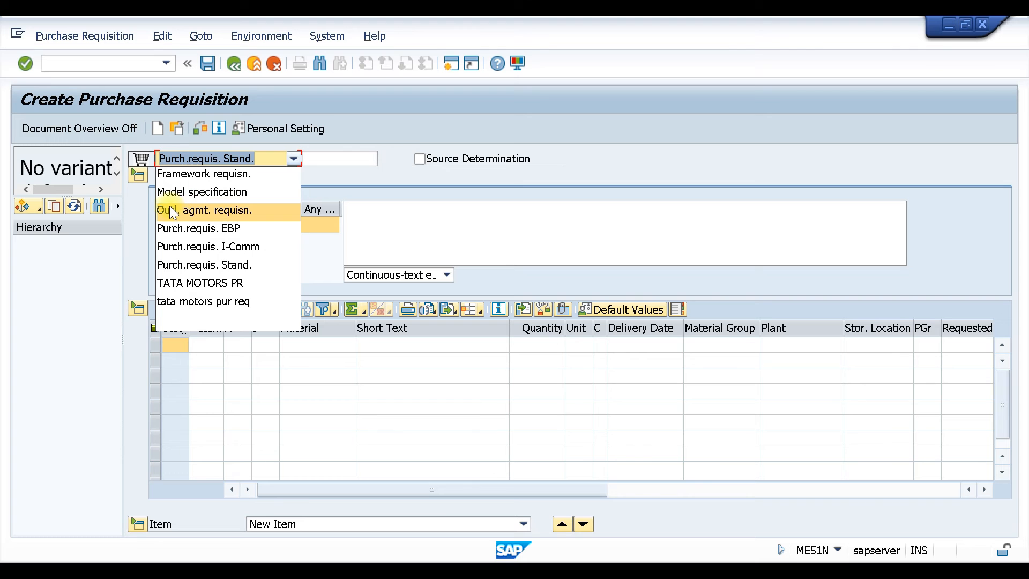
pyautogui.click(220, 210)
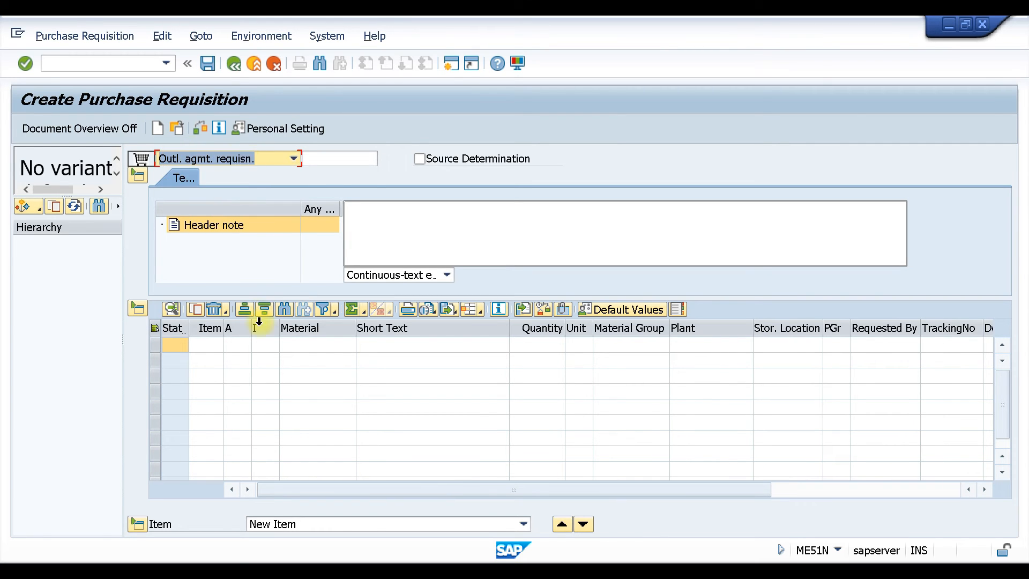
# Enter material 1288 with quantity 10000 in the first item line of the requisition
pyautogui.click(310, 345)
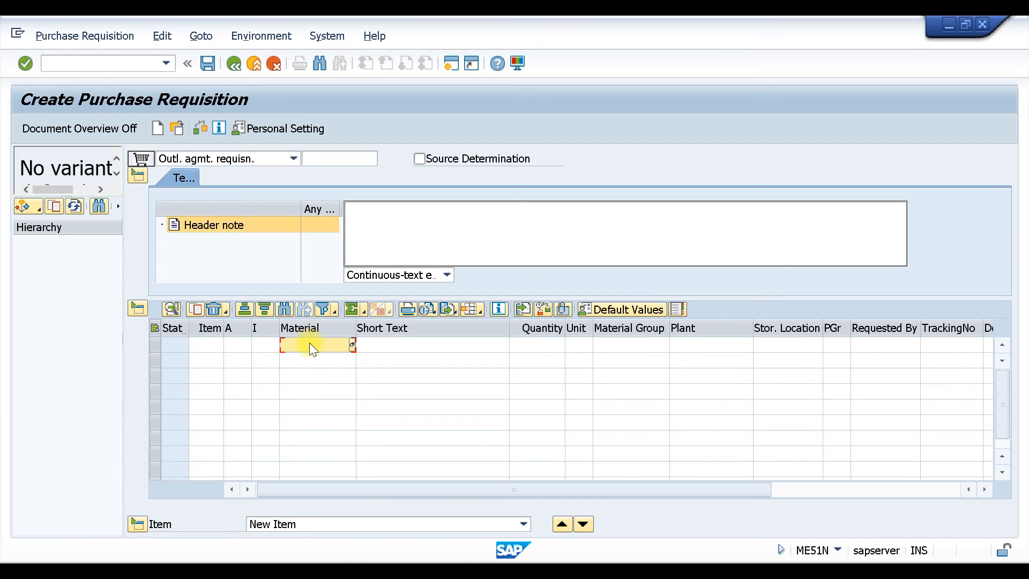
pyautogui.write('1288')
pyautogui.click(552, 347)
pyautogui.write('1000')
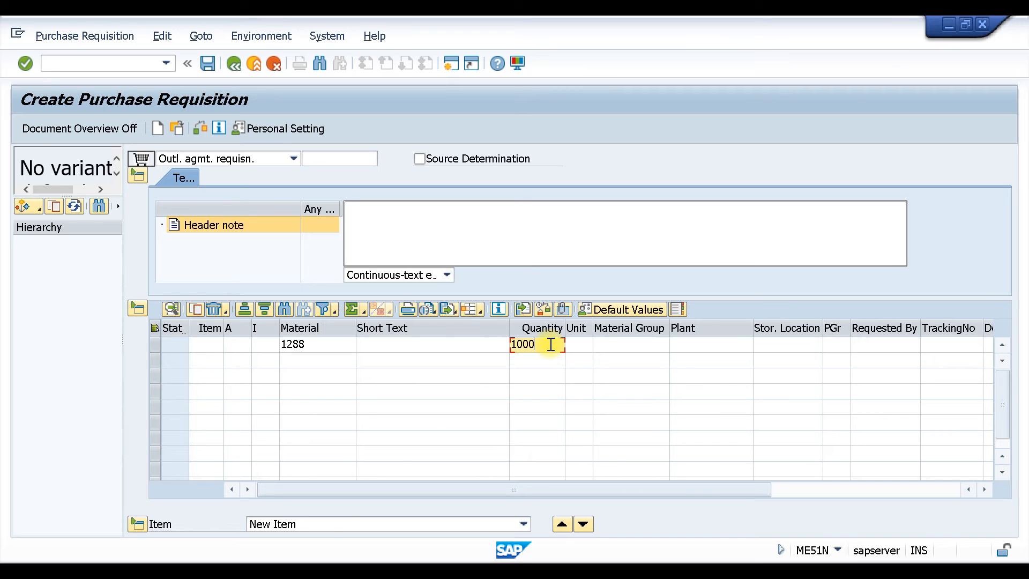
pyautogui.write('0')
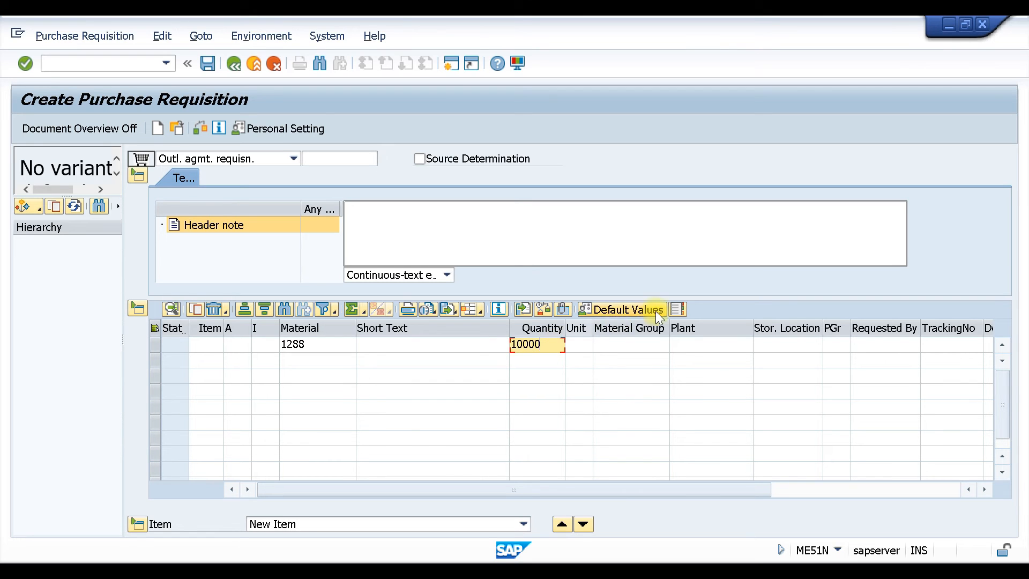
# Assign plant T100, storage location T001 and purchasing group TM0 to the requisition item
pyautogui.click(691, 348)
pyautogui.write('T100')
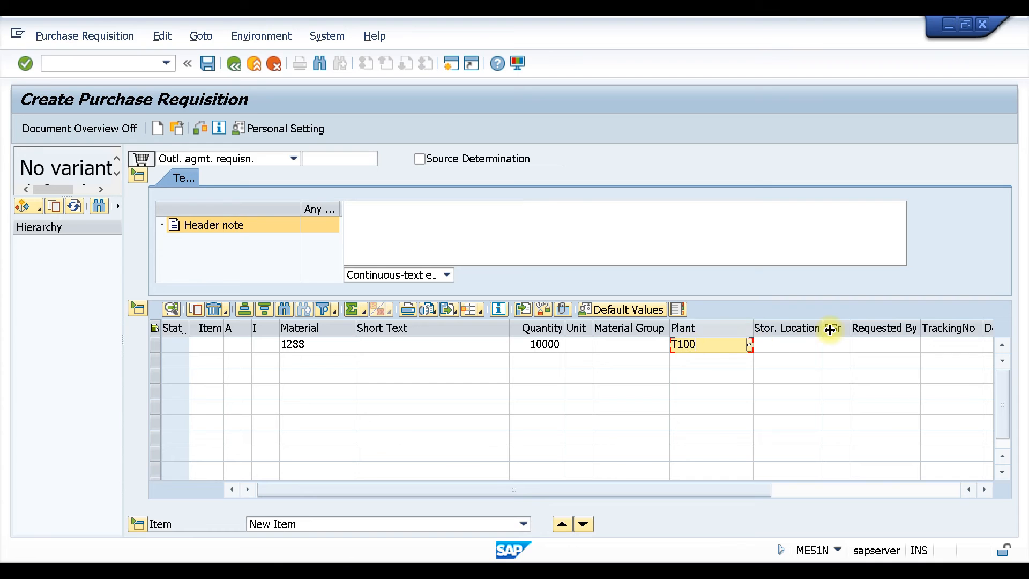
pyautogui.click(793, 344)
pyautogui.write('T001')
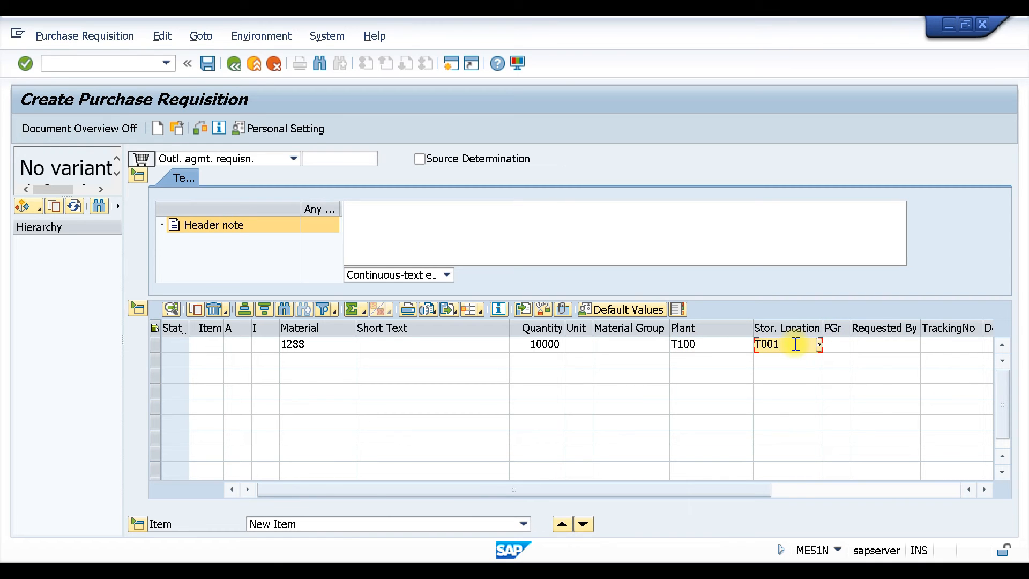
pyautogui.press('Tab')
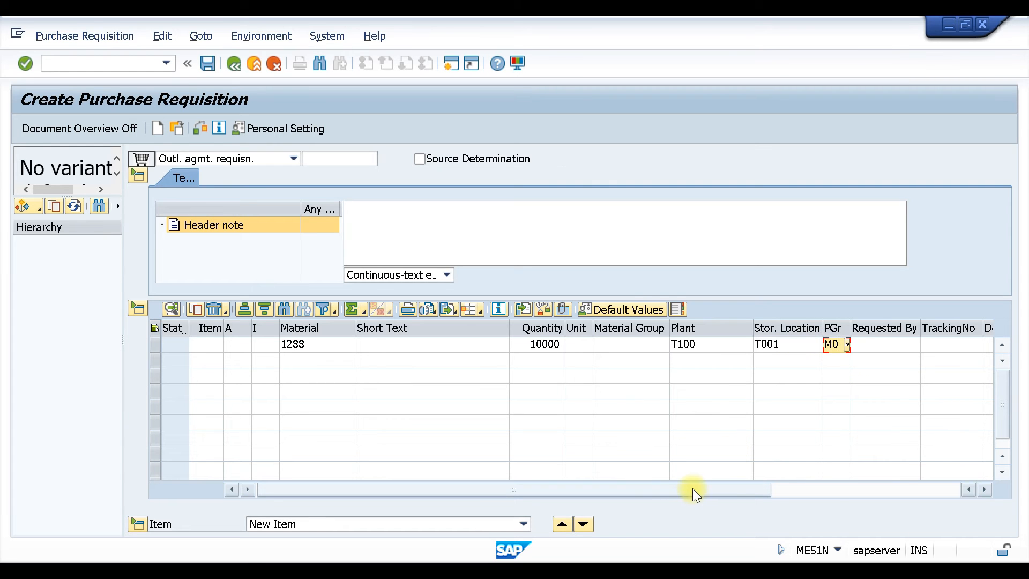
pyautogui.moveTo(692, 488); pyautogui.dragTo(831, 488)
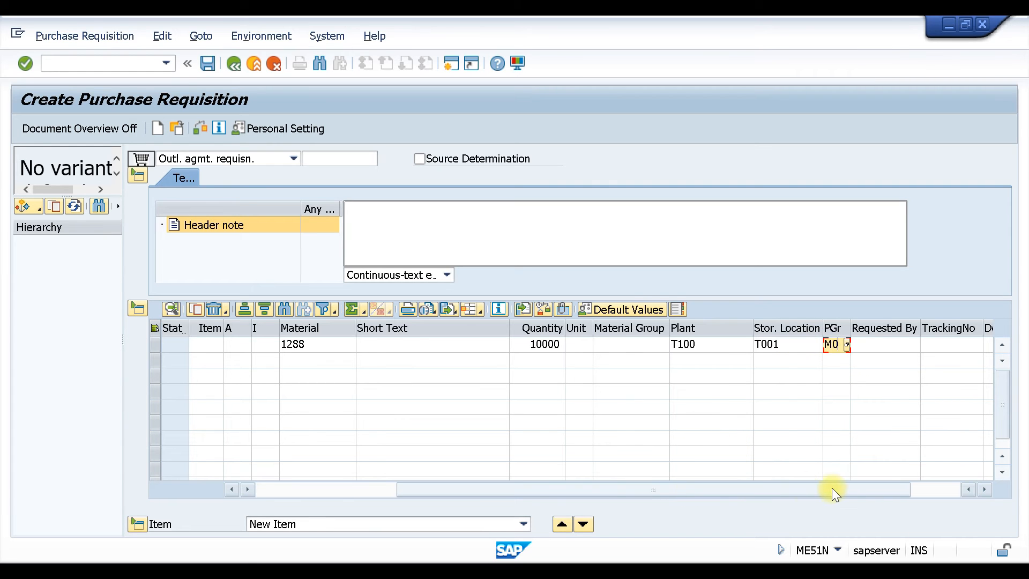
pyautogui.click(985, 488)
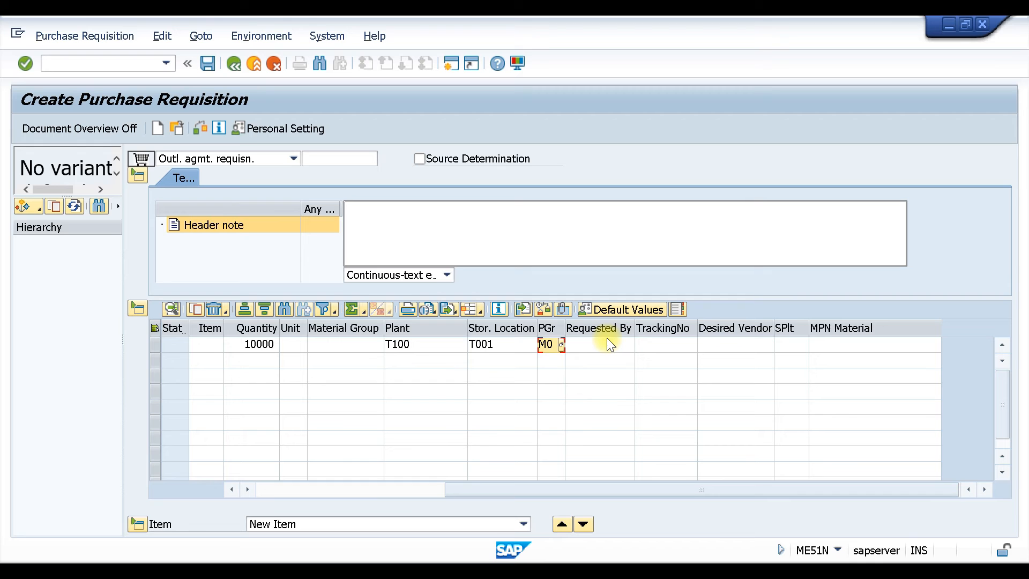
# Choose plant T110 Gurgaon with storage location T001 Raw Material for the item, and save the purchase requisition
pyautogui.press('Return')
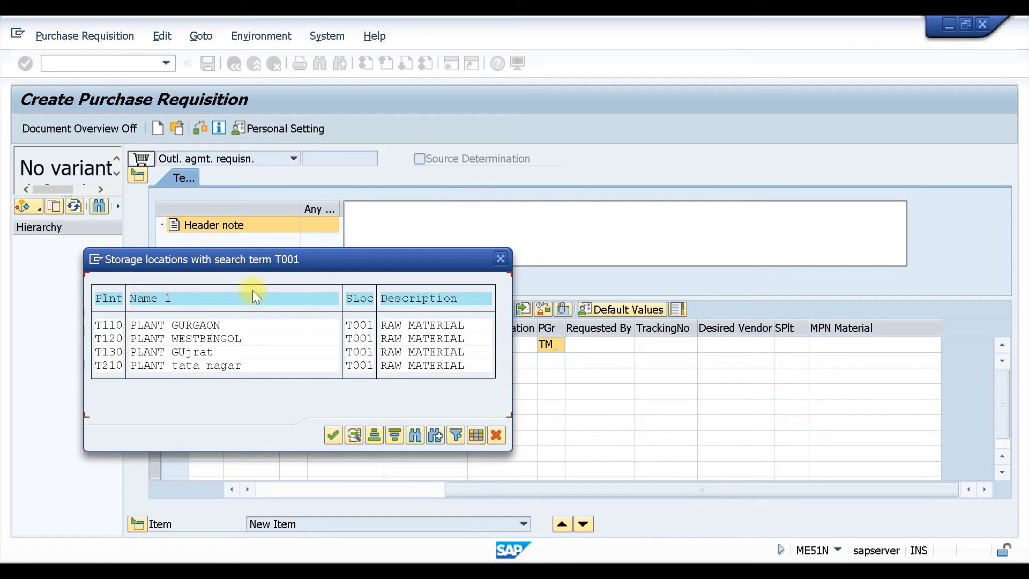
pyautogui.doubleClick(112, 327)
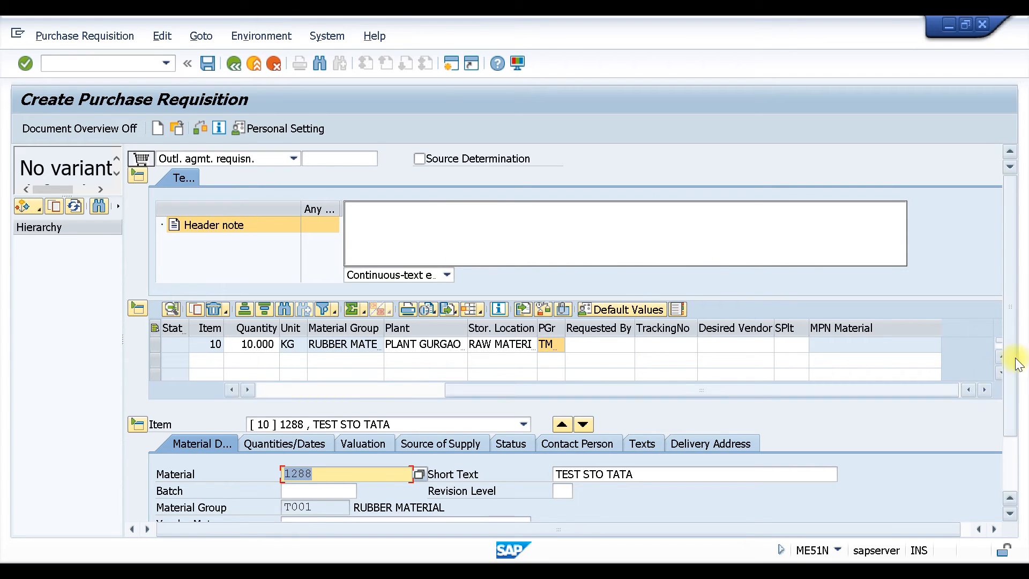
pyautogui.moveTo(1010, 338); pyautogui.dragTo(1009, 477)
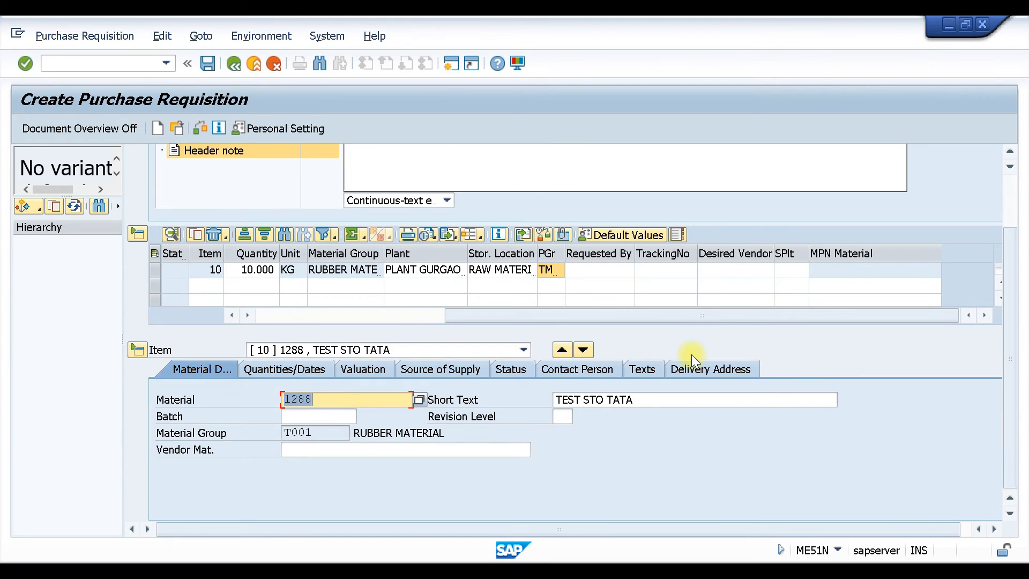
pyautogui.hotkey('ctrl', 's')
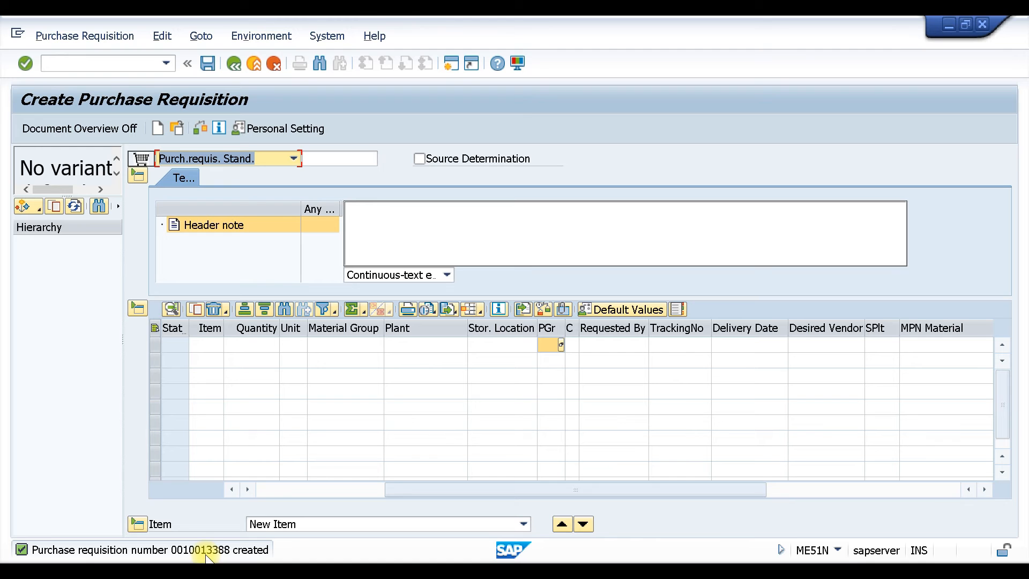
# Start transaction ME41 to create an RFQ and enter the quotation deadline 01.09.2022
pyautogui.click(90, 64)
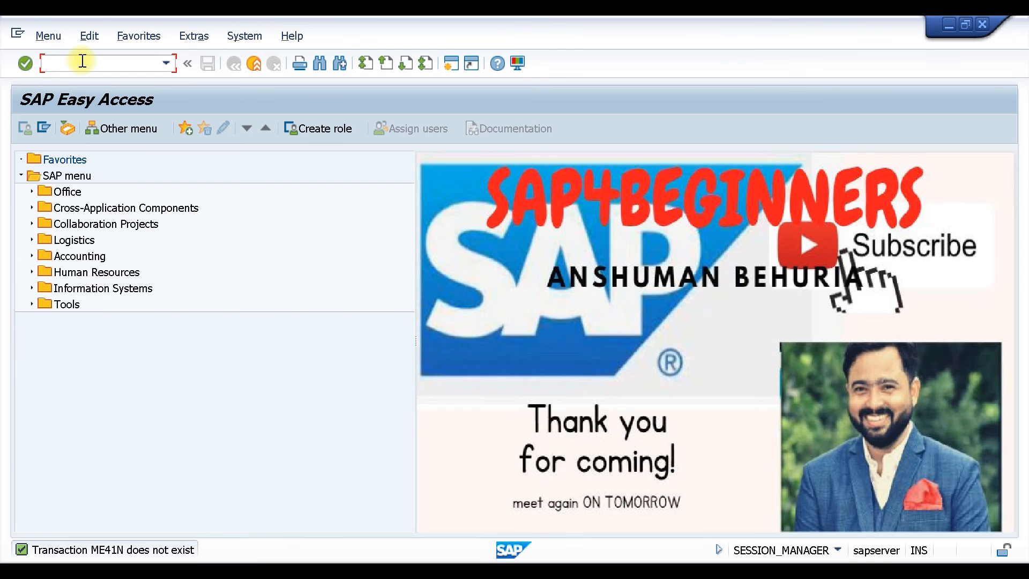
pyautogui.write('/nme41')
pyautogui.press('Return')
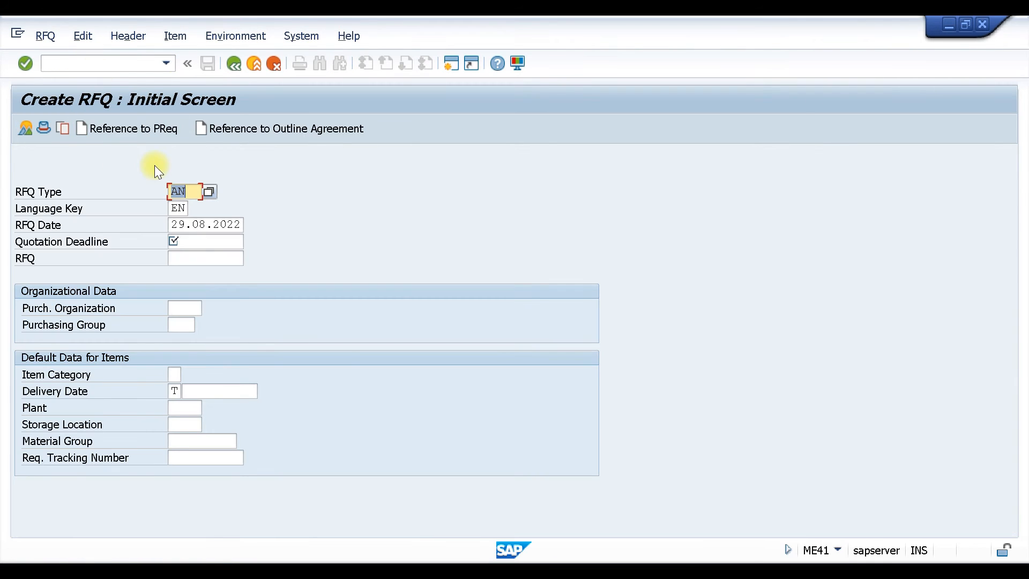
pyautogui.click(201, 240)
pyautogui.write('01092022')
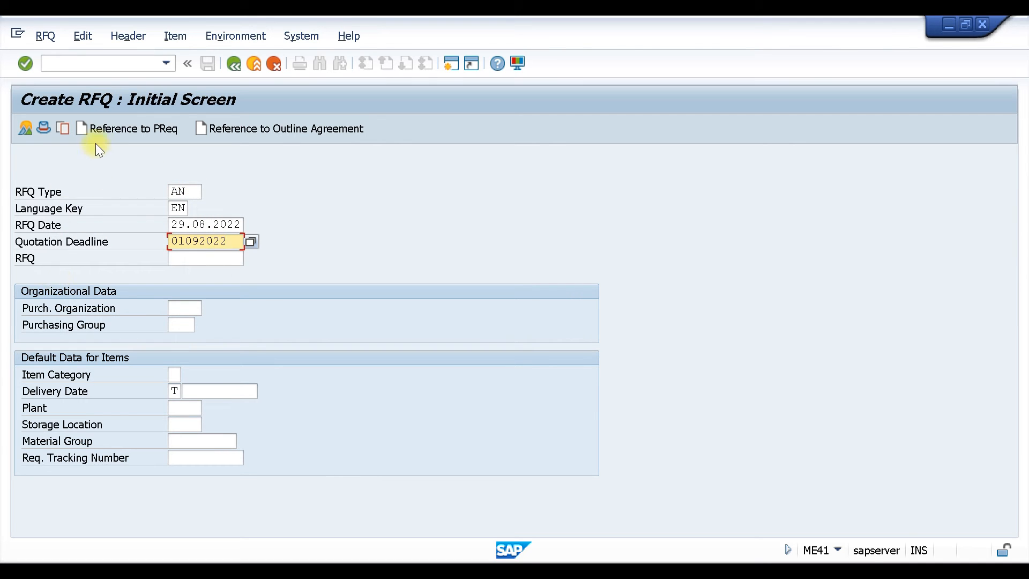
# Reference the RFQ to the saved purchase requisition, with purchasing organization P110 and purchasing group TM0, and continue to the header data
pyautogui.click(147, 130)
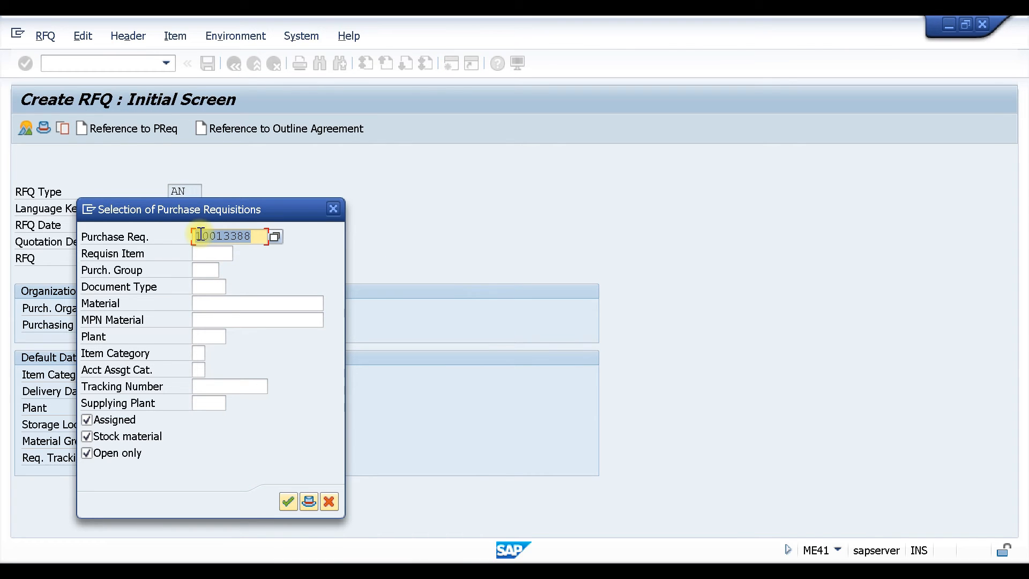
pyautogui.click(287, 501)
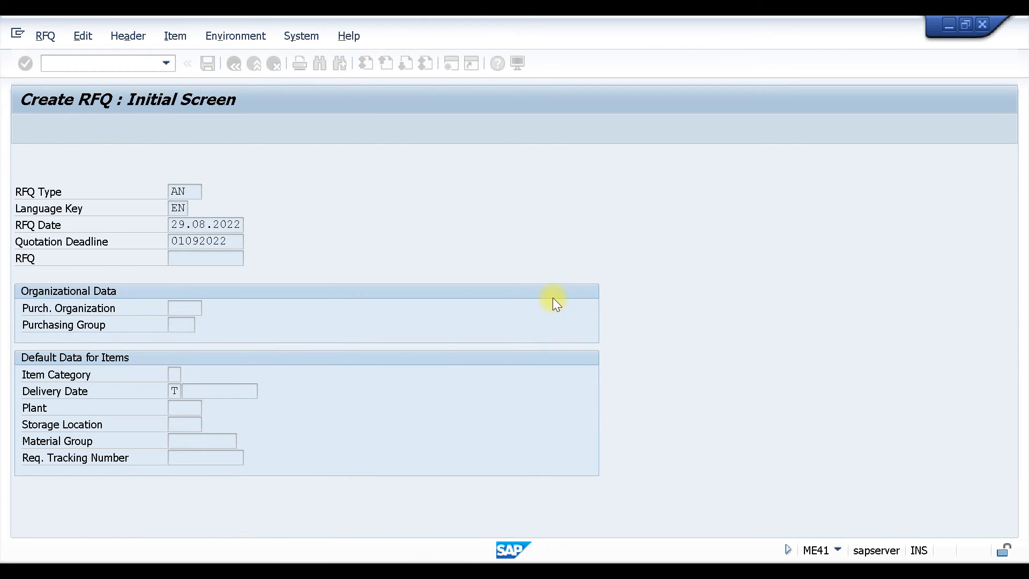
pyautogui.click(185, 324)
pyautogui.click(187, 325)
pyautogui.click(182, 339)
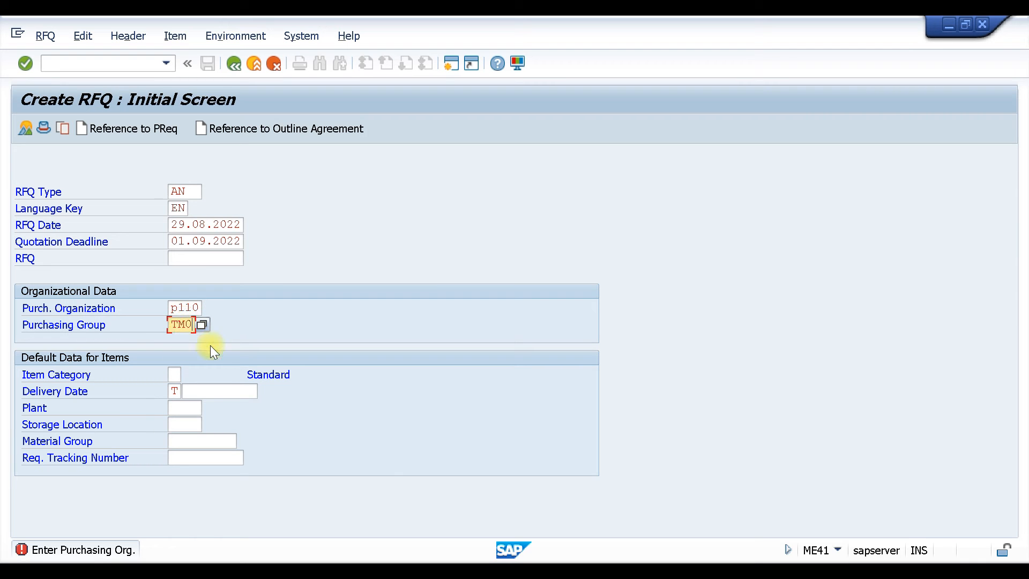
pyautogui.press('Return')
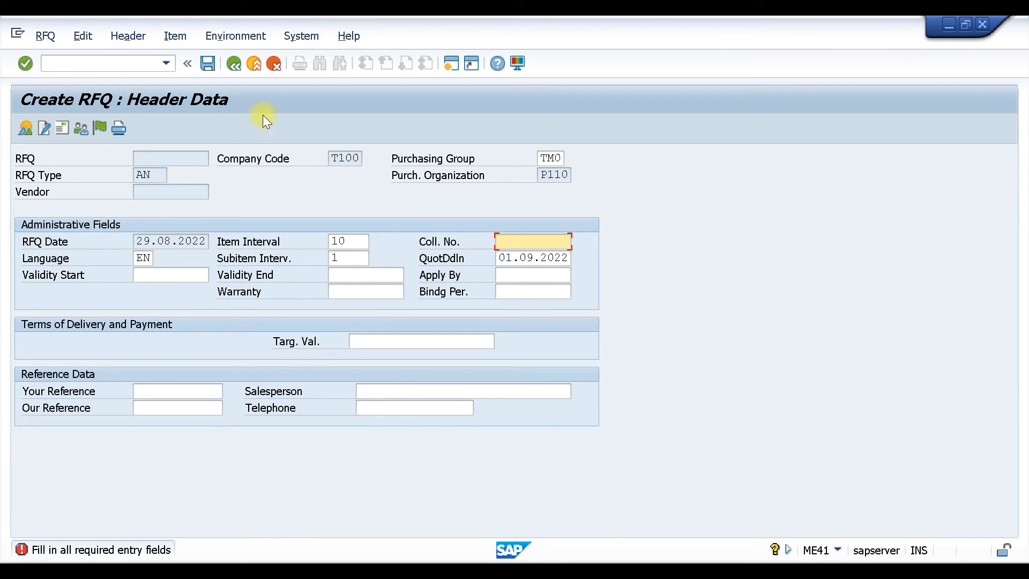
# Leave the RFQ without saving and start transaction ME31K to create a contract
pyautogui.click(80, 62)
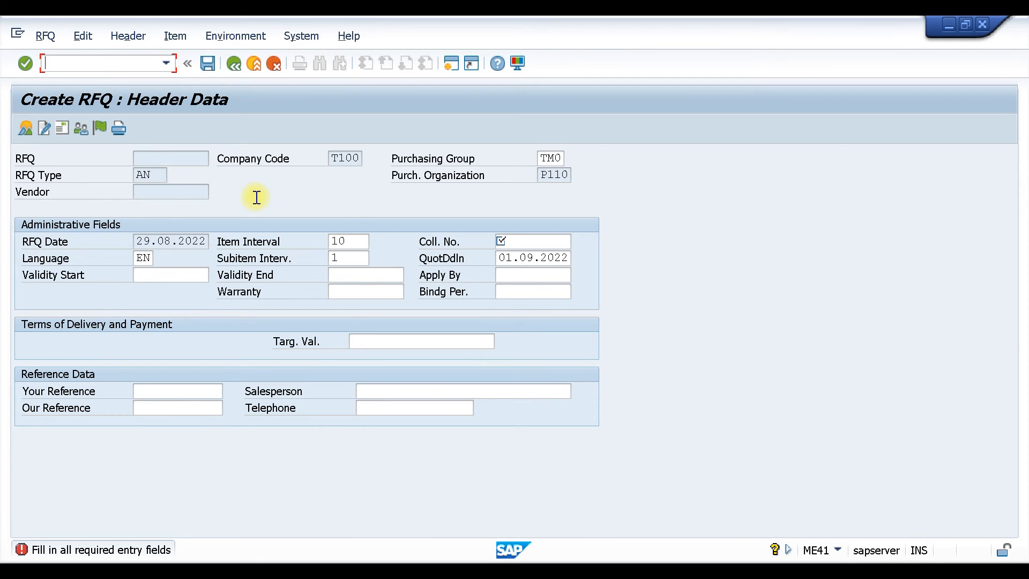
pyautogui.write('/NME31K')
pyautogui.press('Return')
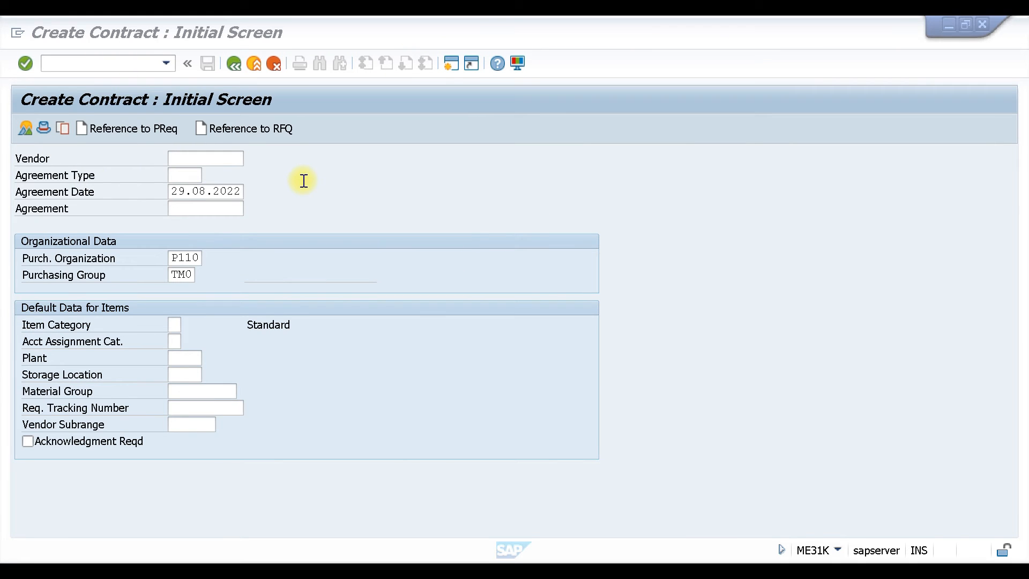
# Set the agreement type to MK and reference the contract to the saved purchase requisition for purchasing group TM0
pyautogui.click(177, 172)
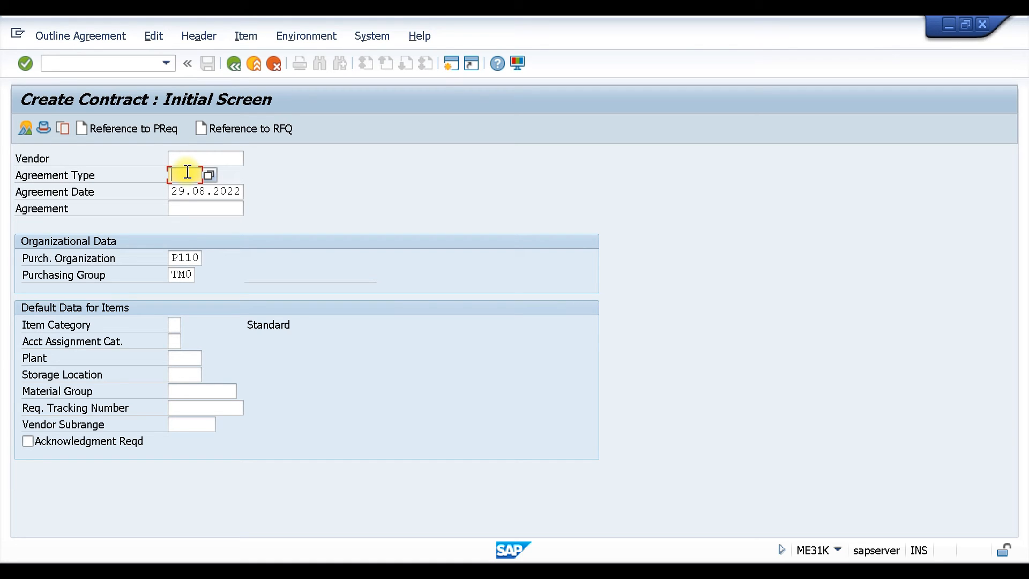
pyautogui.click(188, 173)
pyautogui.click(134, 131)
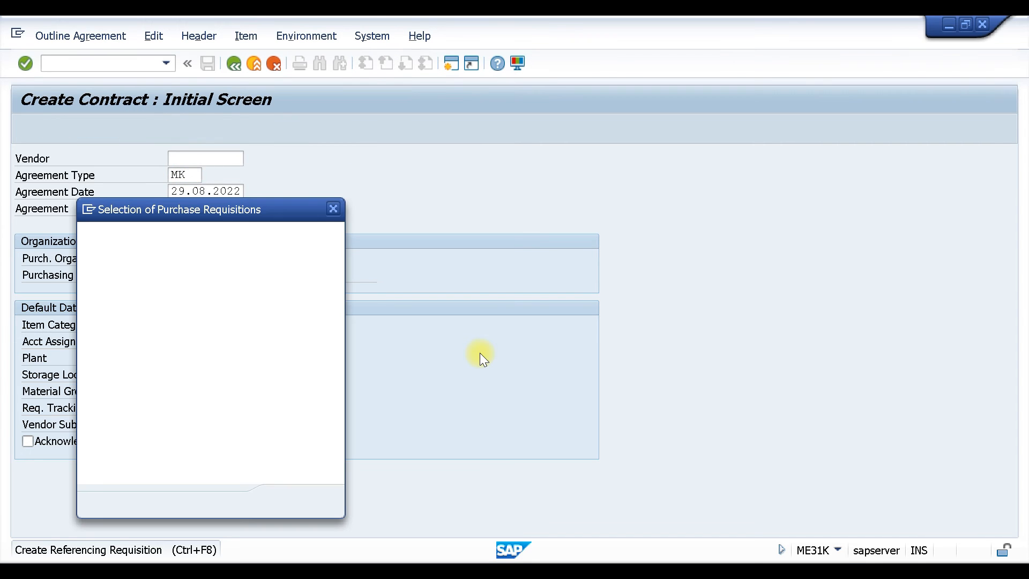
pyautogui.click(200, 242)
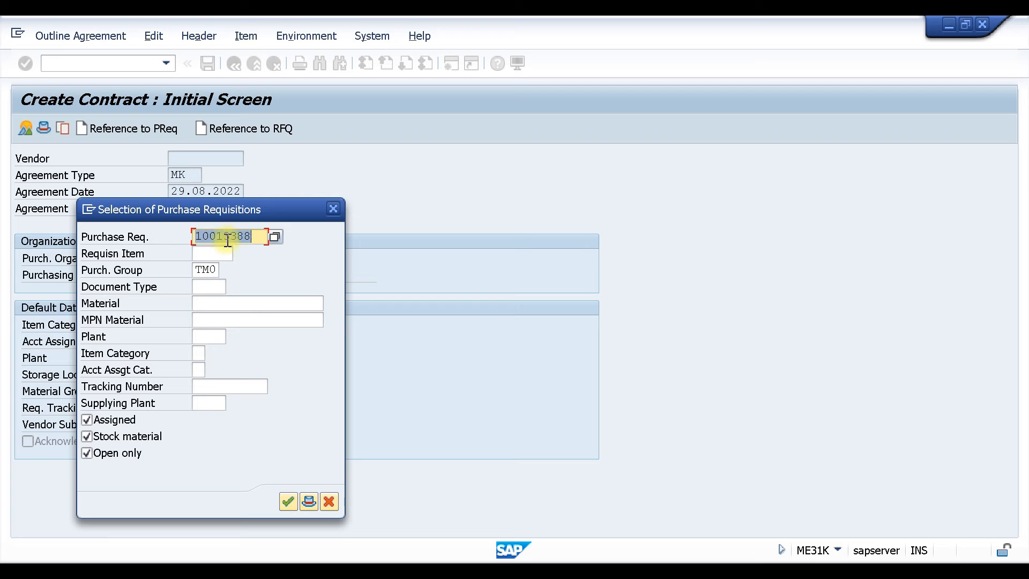
pyautogui.click(284, 502)
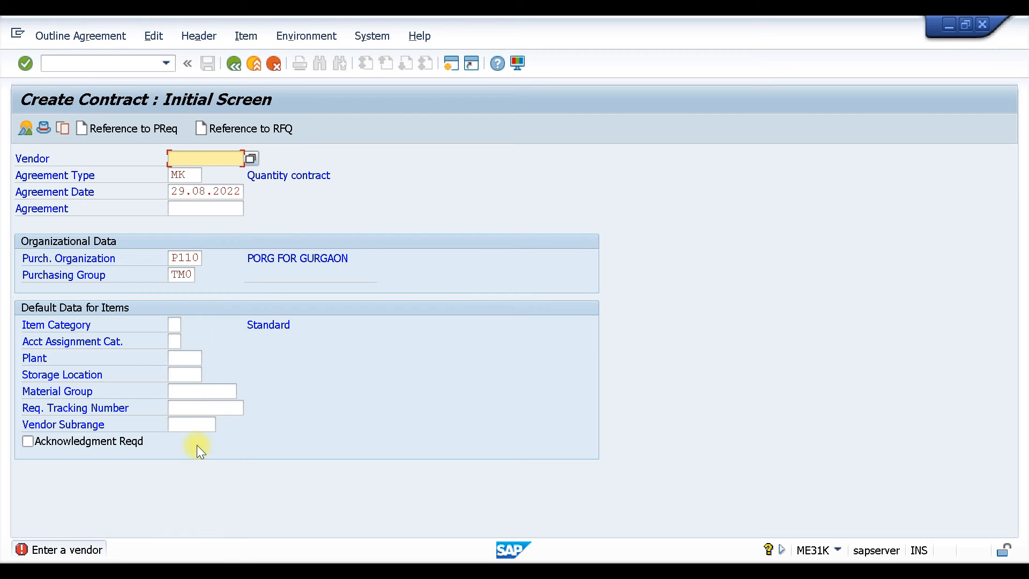
# Enter vendor 500000 for the contract and continue to the header data
pyautogui.click(192, 157)
pyautogui.click(194, 172)
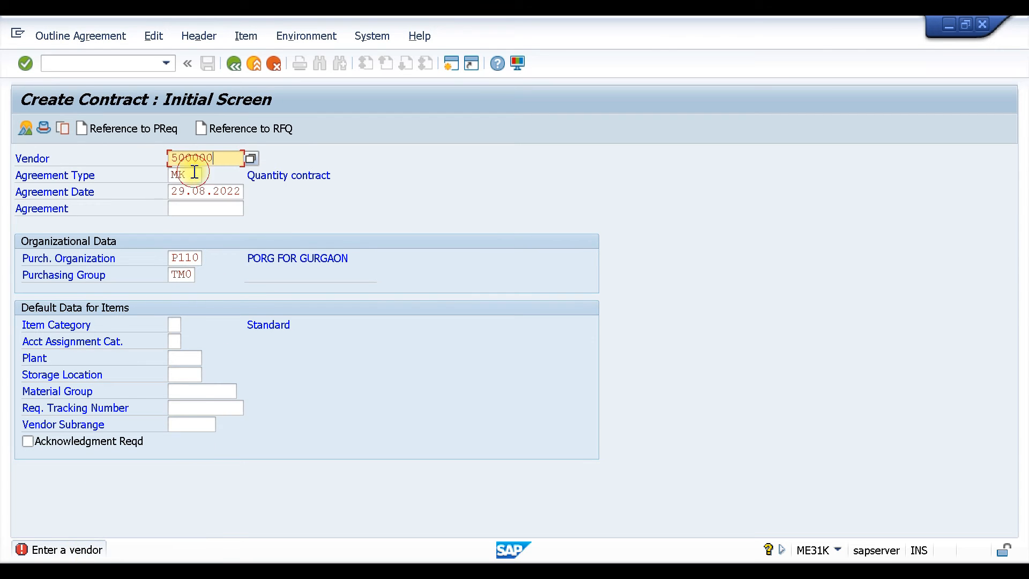
pyautogui.press('Return')
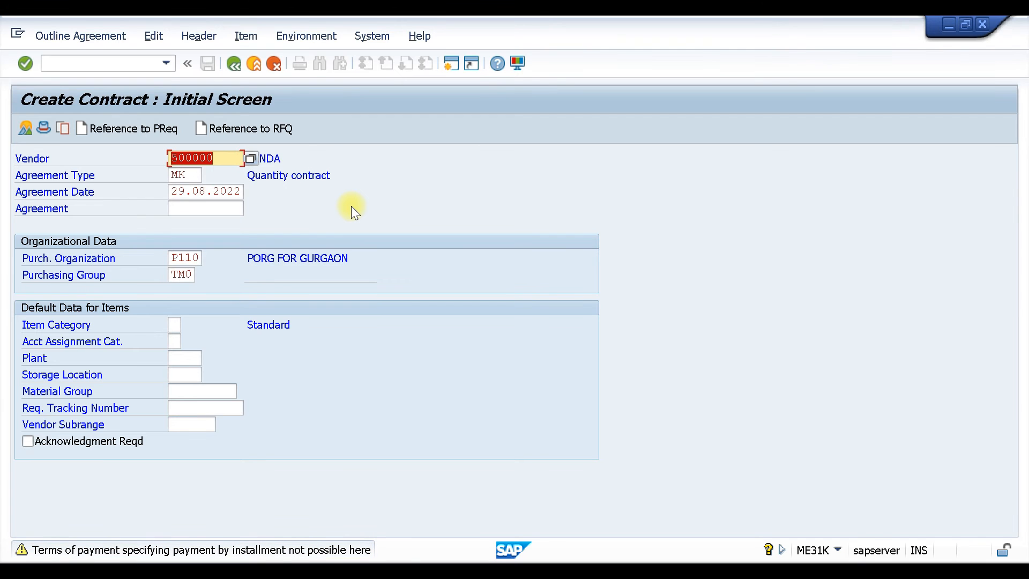
pyautogui.press('Return')
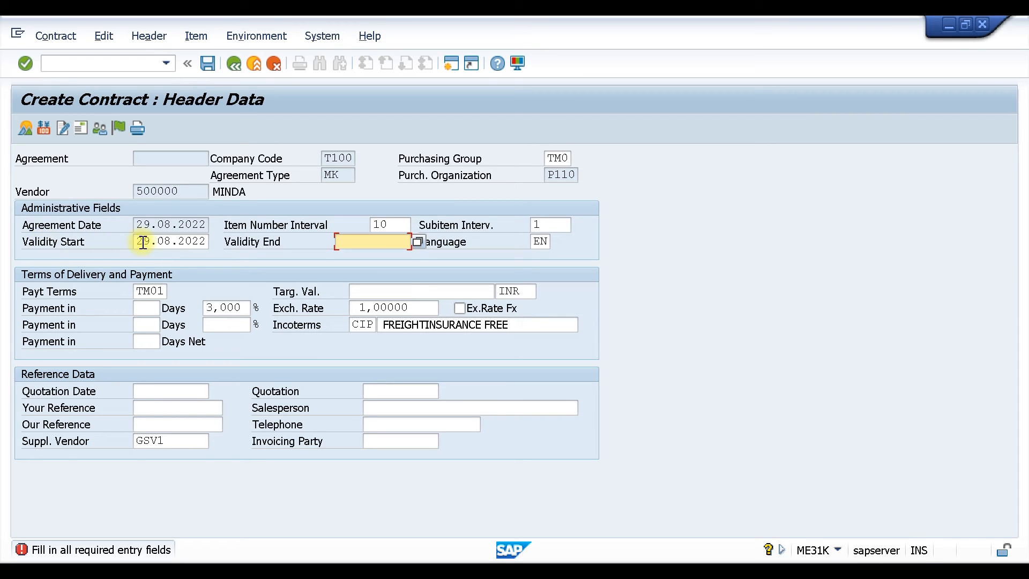
# Fill in the contract's validity end date and continue to the purchase requisition selection list
pyautogui.click(354, 237)
pyautogui.click(364, 261)
pyautogui.press('Return')
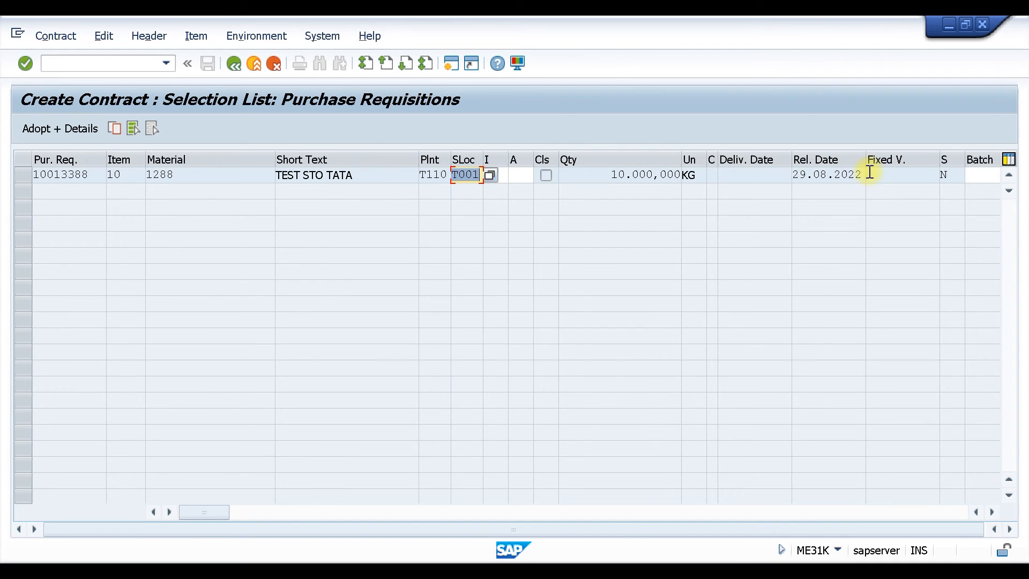
# Adopt the requisition item for material 1288 with its details and set the net order price to 100 INR per KG
pyautogui.click(21, 175)
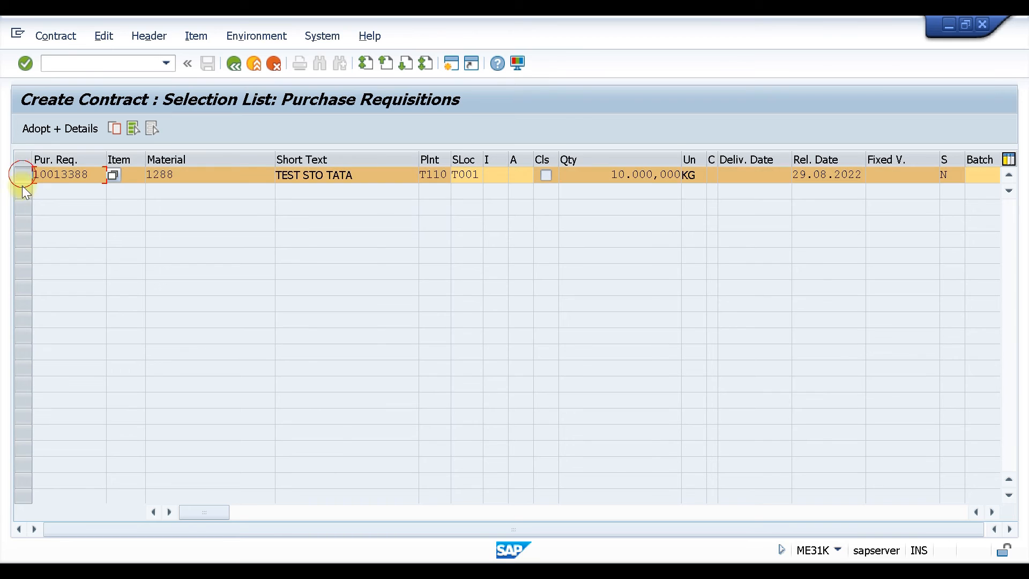
pyautogui.click(59, 130)
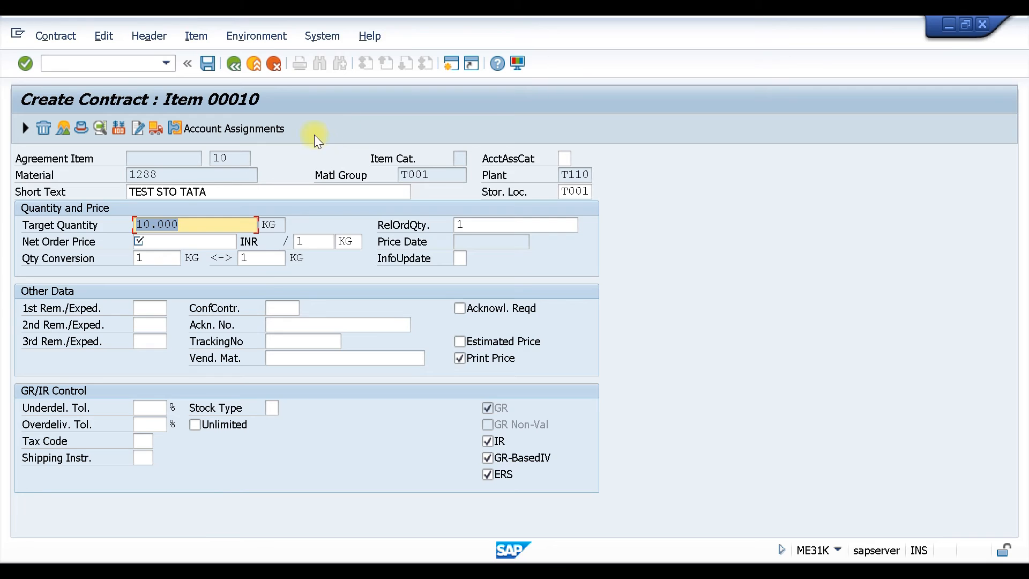
pyautogui.click(167, 239)
pyautogui.write('100')
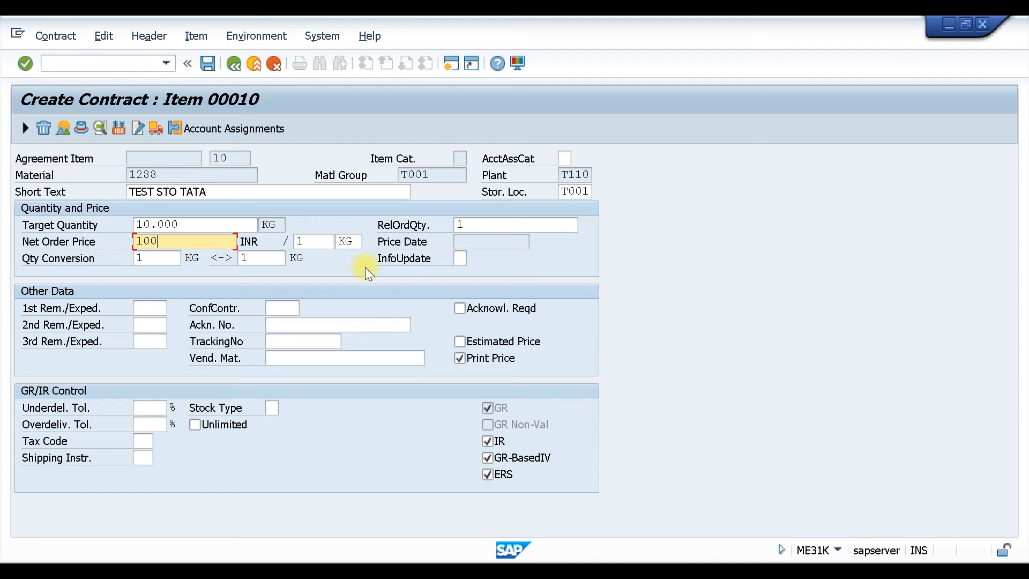
pyautogui.press('Return')
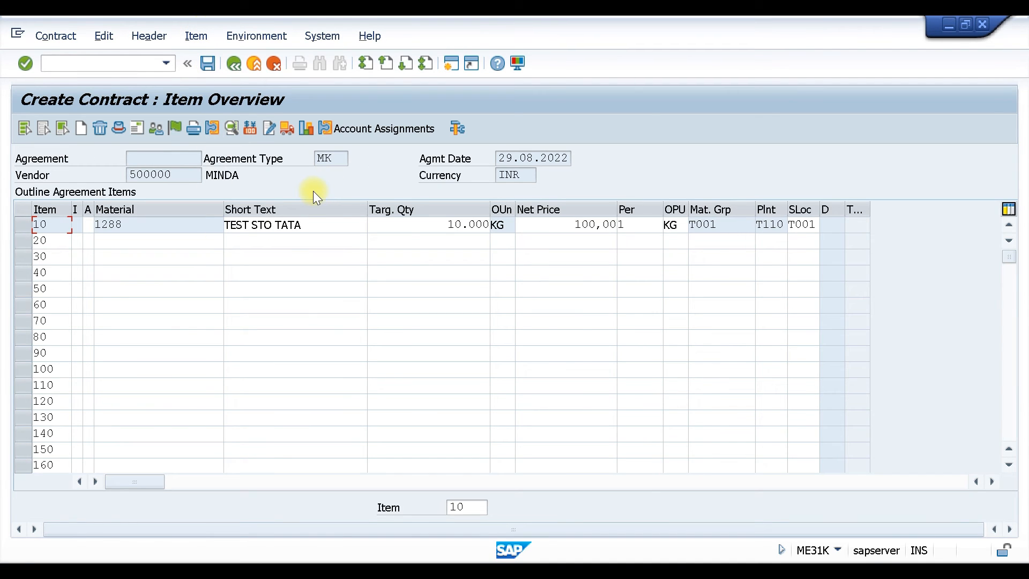
# Add condition types FRC1, ZA01 and RA00 to the price conditions of contract item 10
pyautogui.click(20, 226)
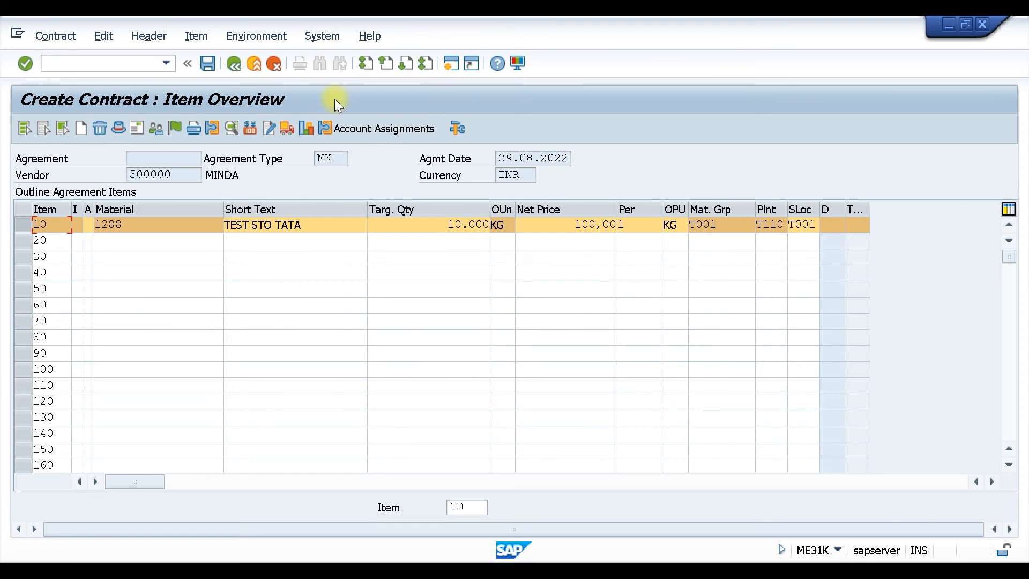
pyautogui.click(249, 129)
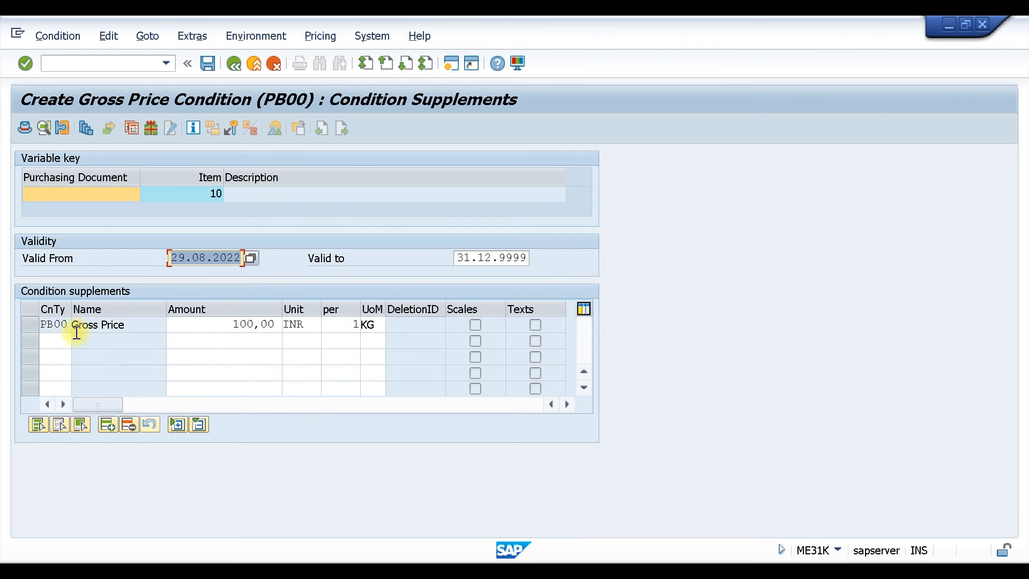
pyautogui.click(59, 341)
pyautogui.click(56, 356)
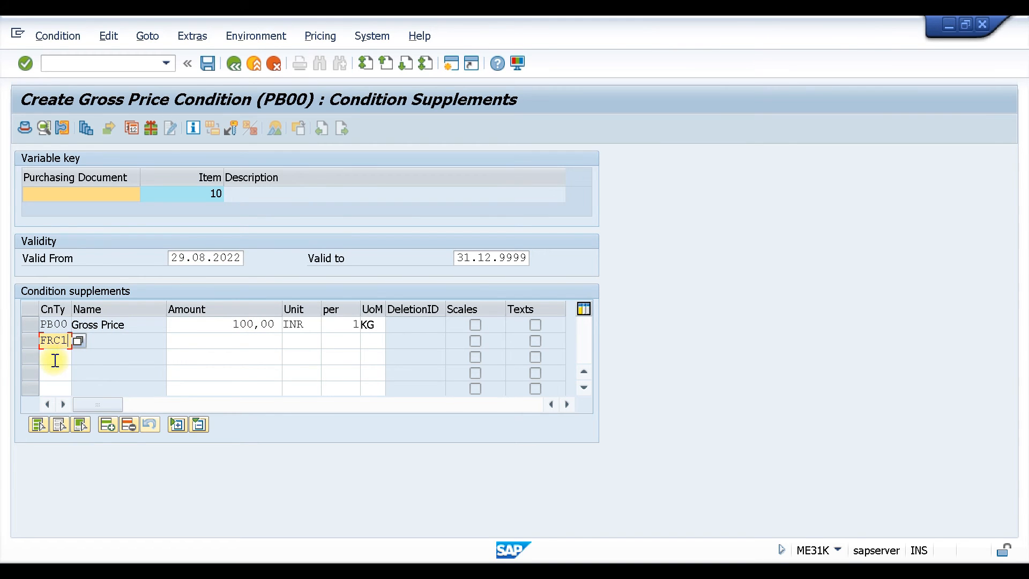
pyautogui.click(51, 358)
pyautogui.click(65, 393)
pyautogui.click(57, 374)
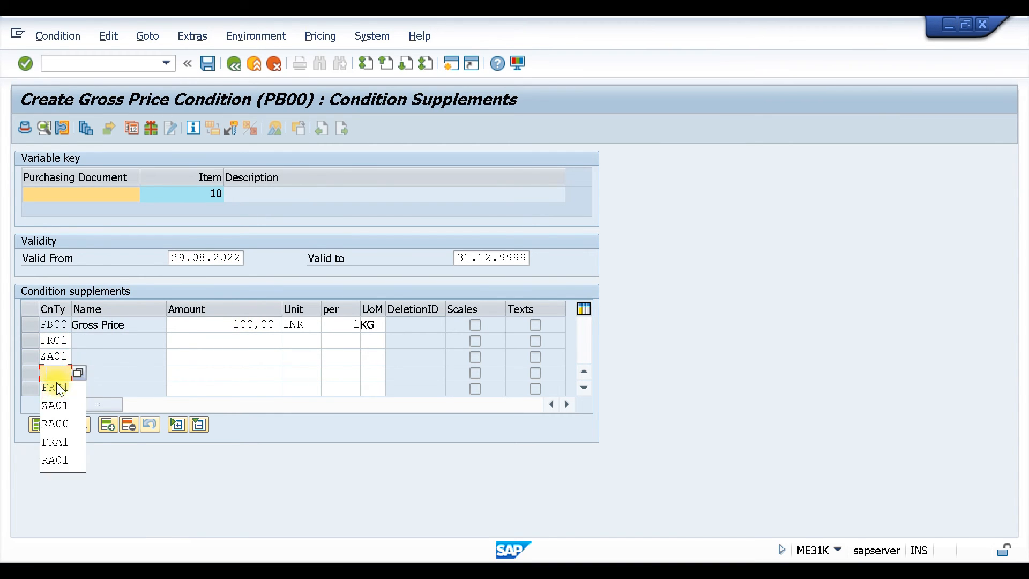
pyautogui.click(62, 423)
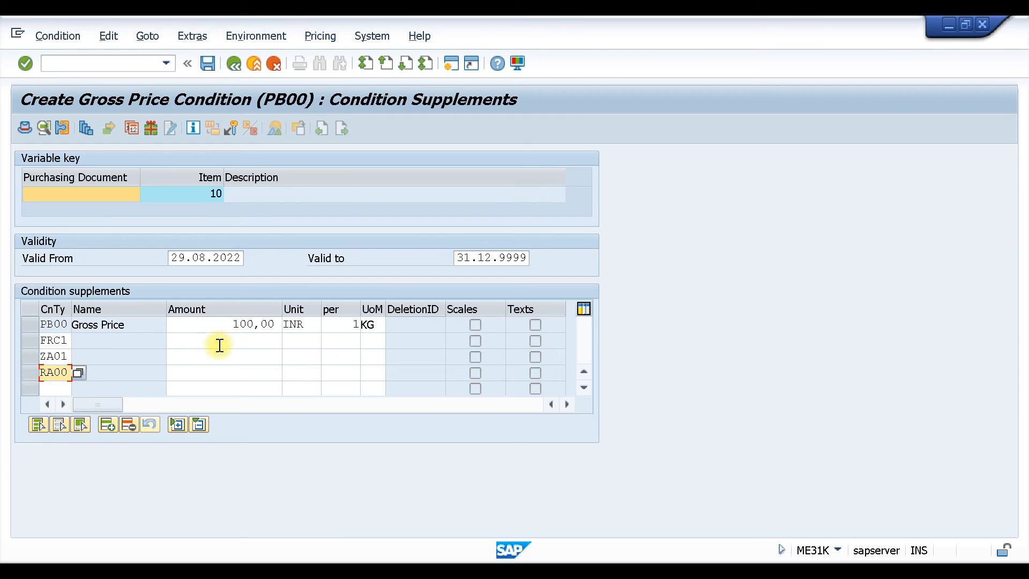
pyautogui.press('Return')
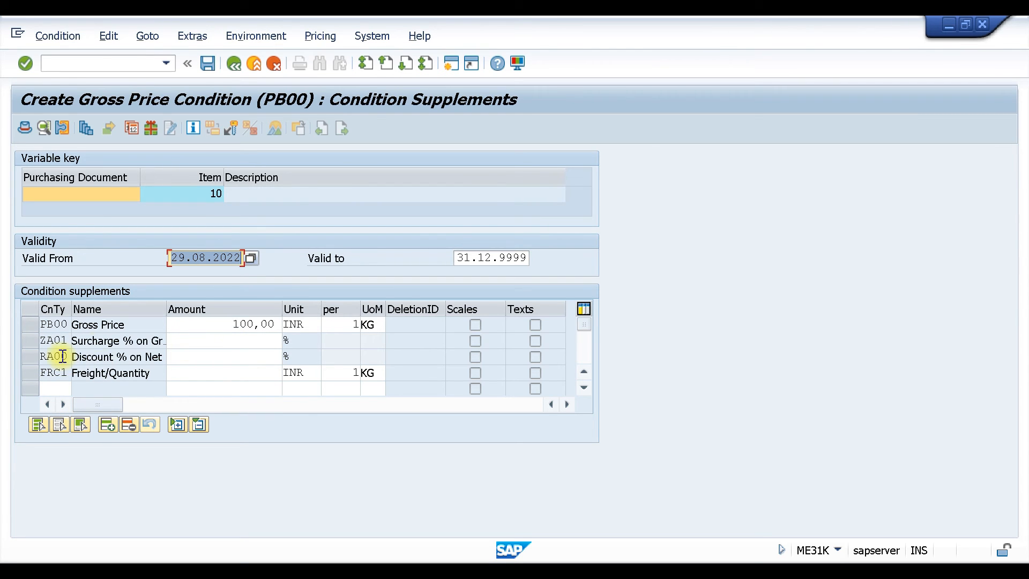
# Set the ZA01 surcharge to 2 %, the RA00 discount to 3 % and the FRC1 freight to 1 INR per KG, and return to the item overview
pyautogui.click(211, 342)
pyautogui.write('2')
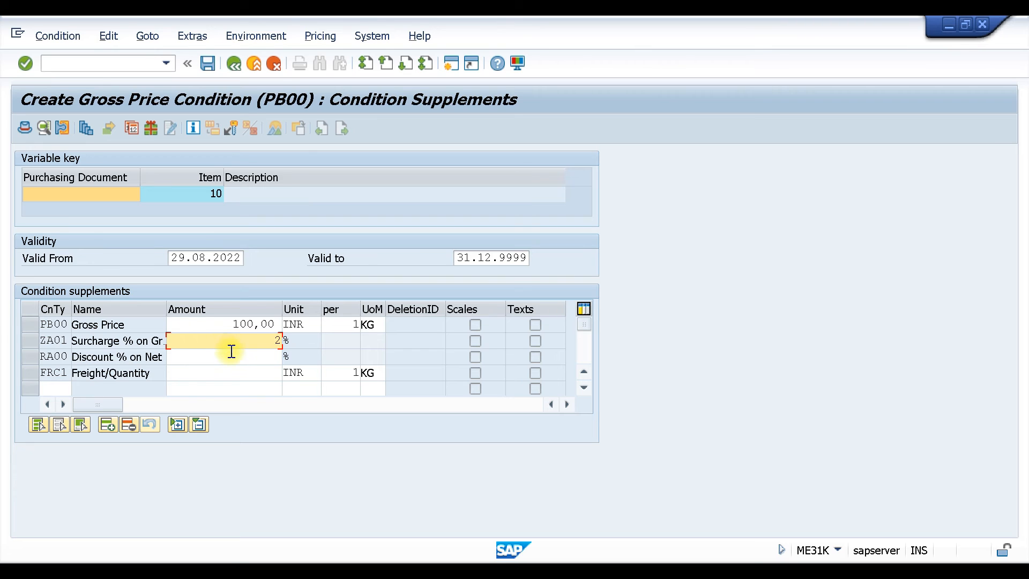
pyautogui.click(229, 358)
pyautogui.write('3')
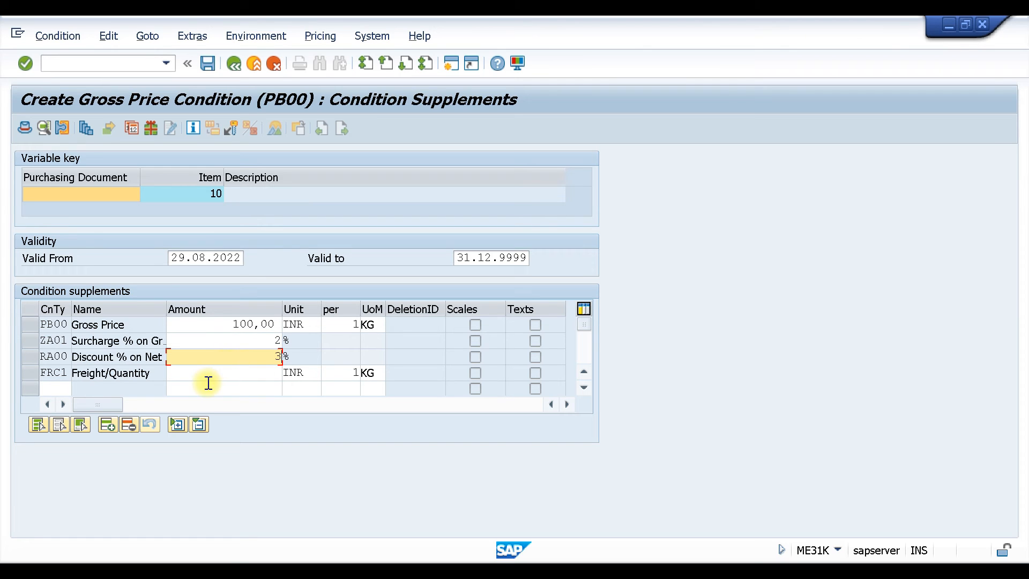
pyautogui.click(234, 373)
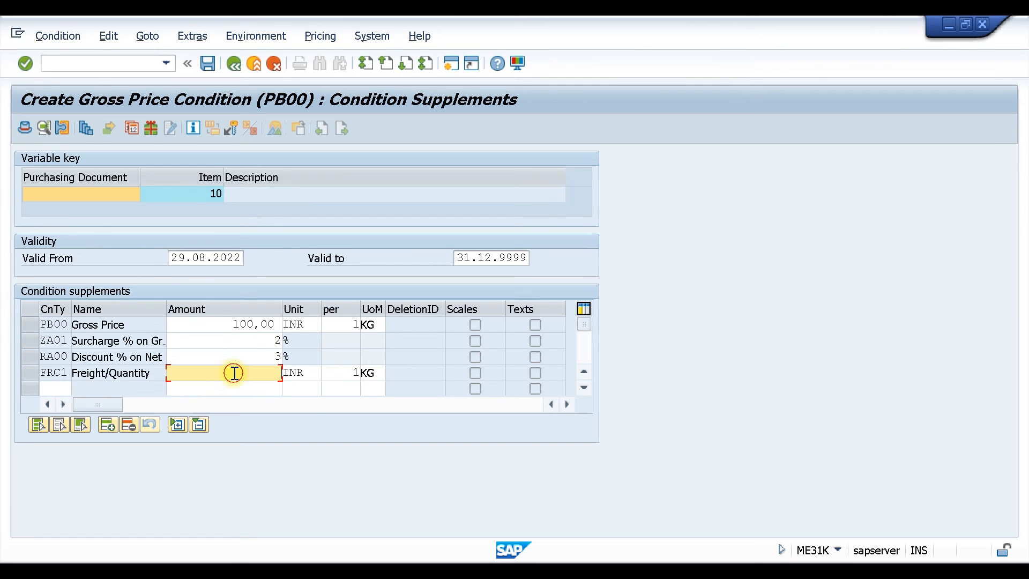
pyautogui.write('1')
pyautogui.press('Return')
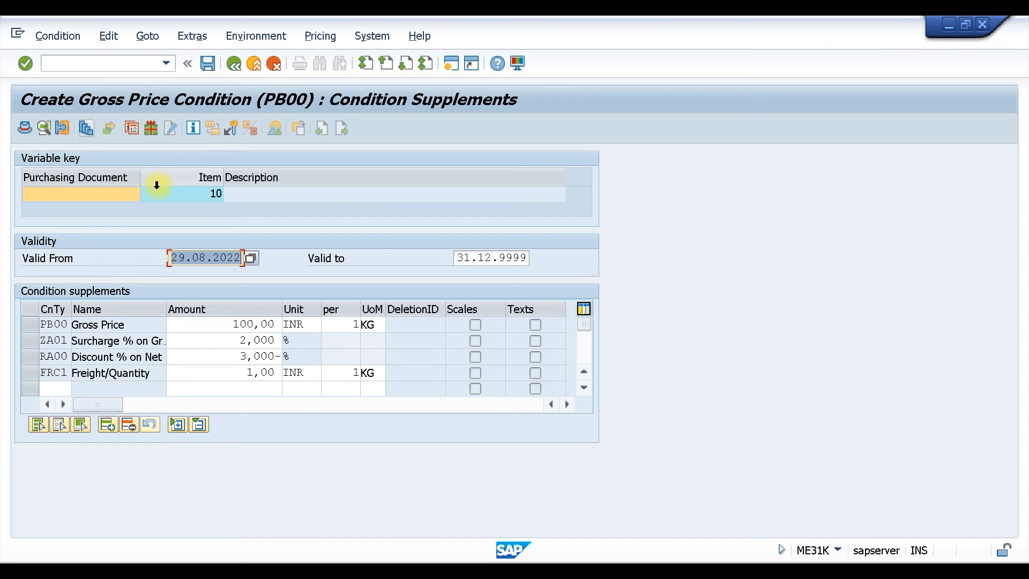
pyautogui.click(233, 63)
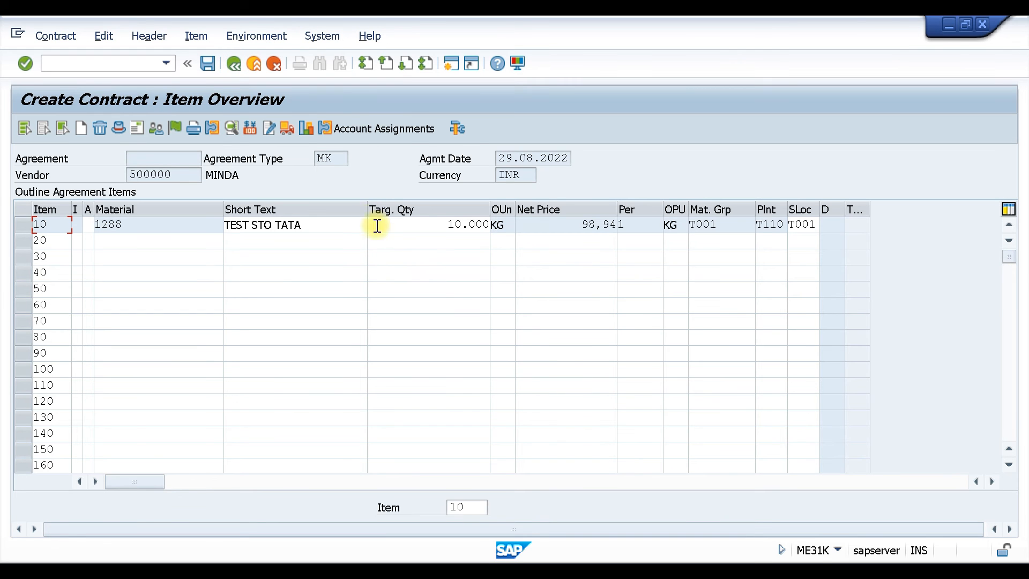
# Review item 10's details, including the info record update options and the GR/IR control settings, and return to the item overview
pyautogui.click(23, 225)
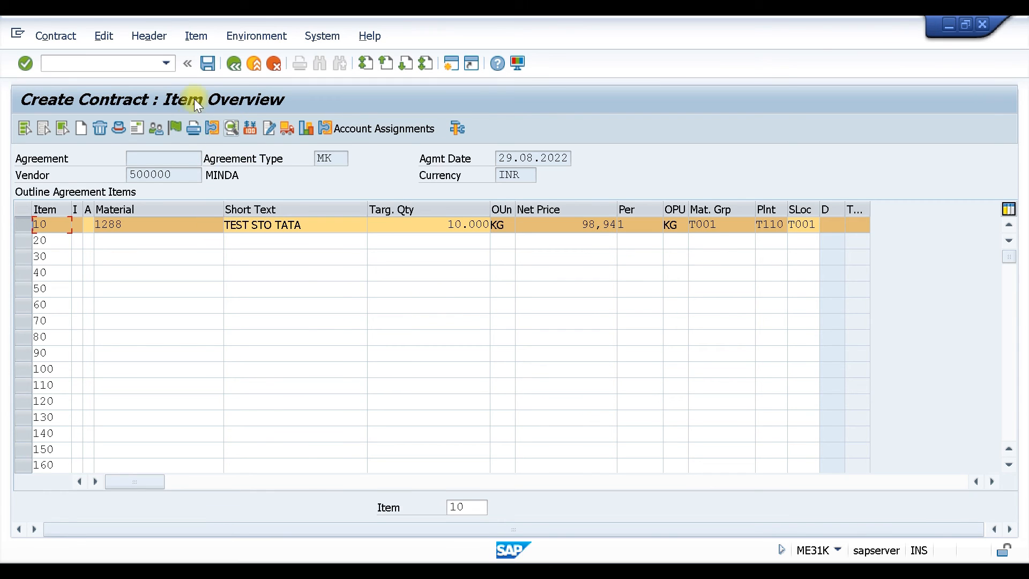
pyautogui.click(212, 128)
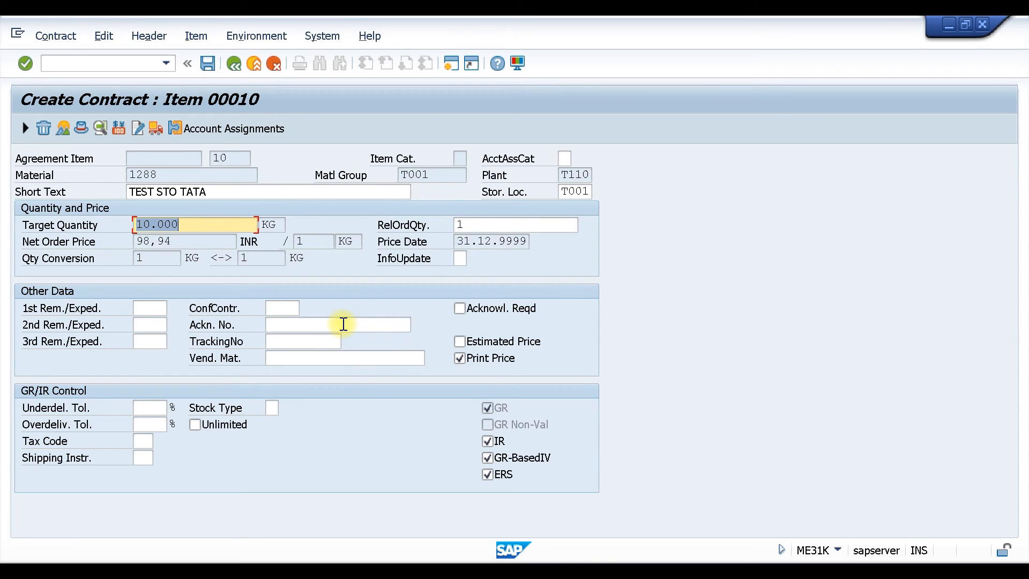
pyautogui.click(458, 257)
pyautogui.click(475, 257)
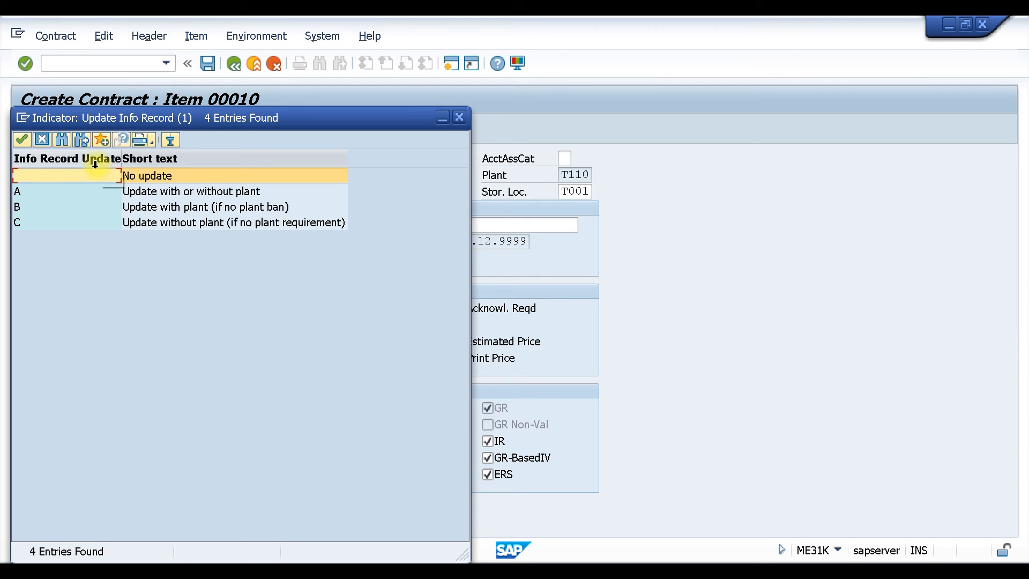
pyautogui.click(460, 117)
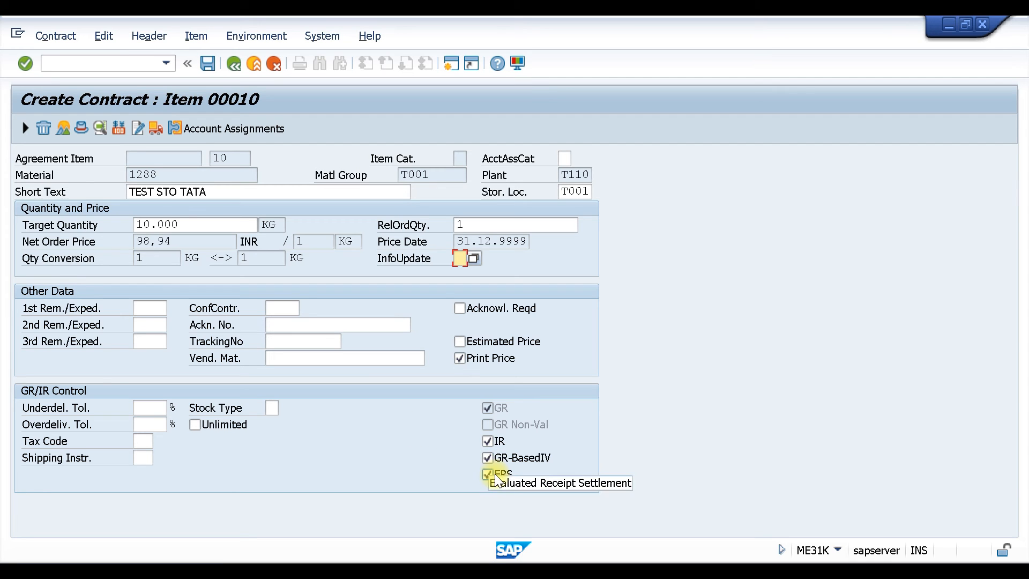
pyautogui.click(355, 444)
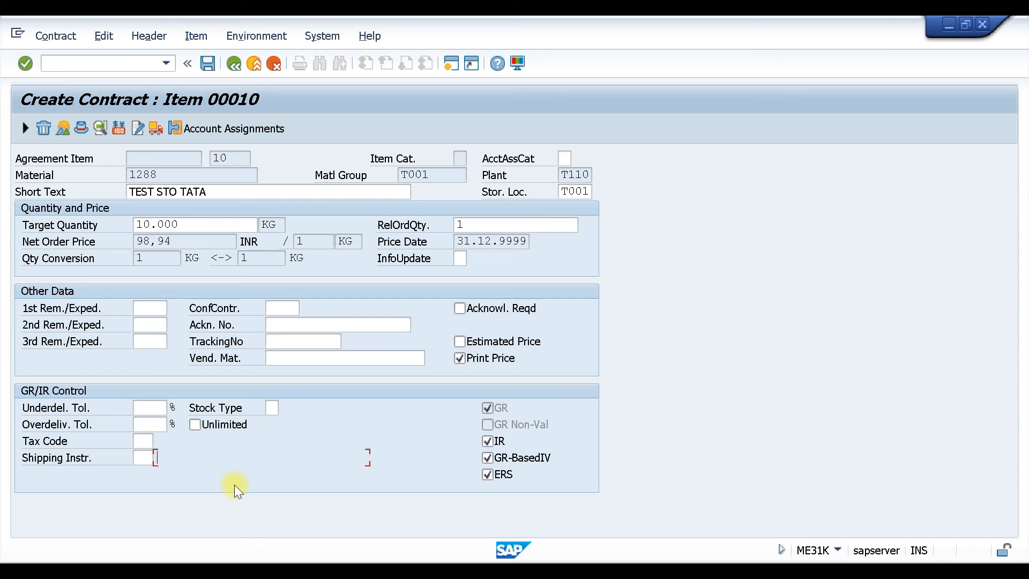
pyautogui.click(233, 63)
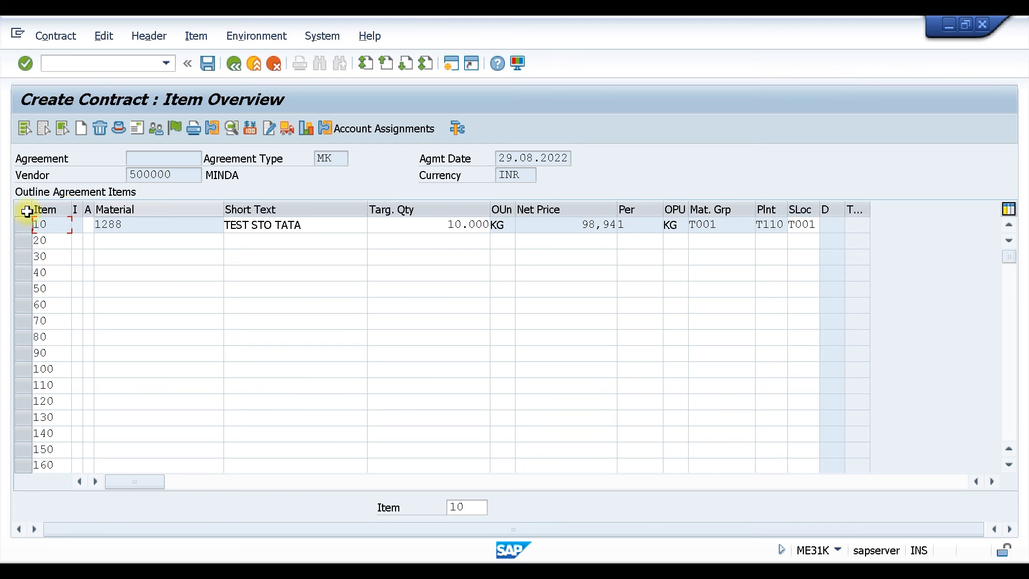
# Maintain the source list for item 10 with a record valid from 28.08.2022 to 17.07.2023
pyautogui.click(22, 224)
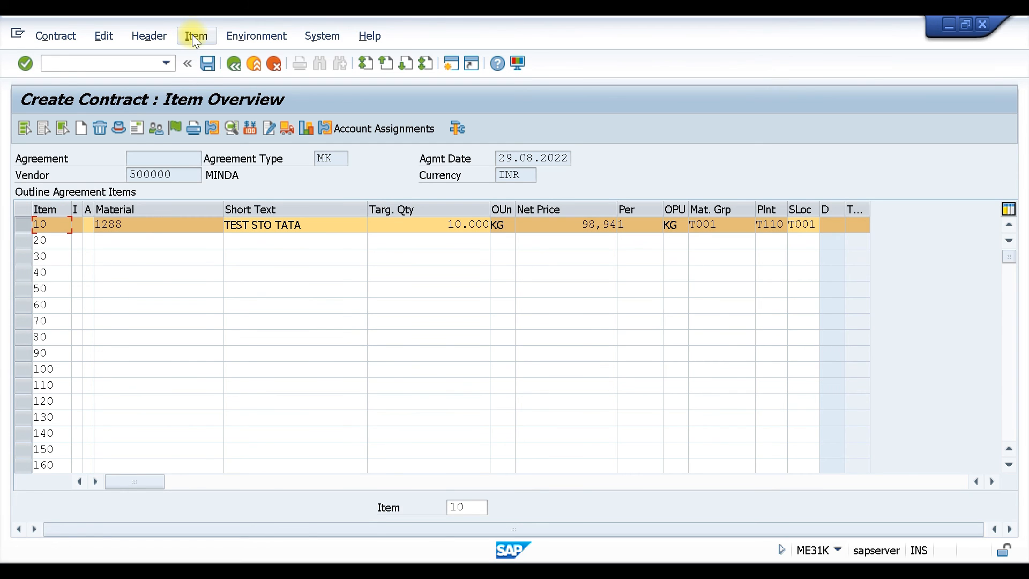
pyautogui.click(194, 35)
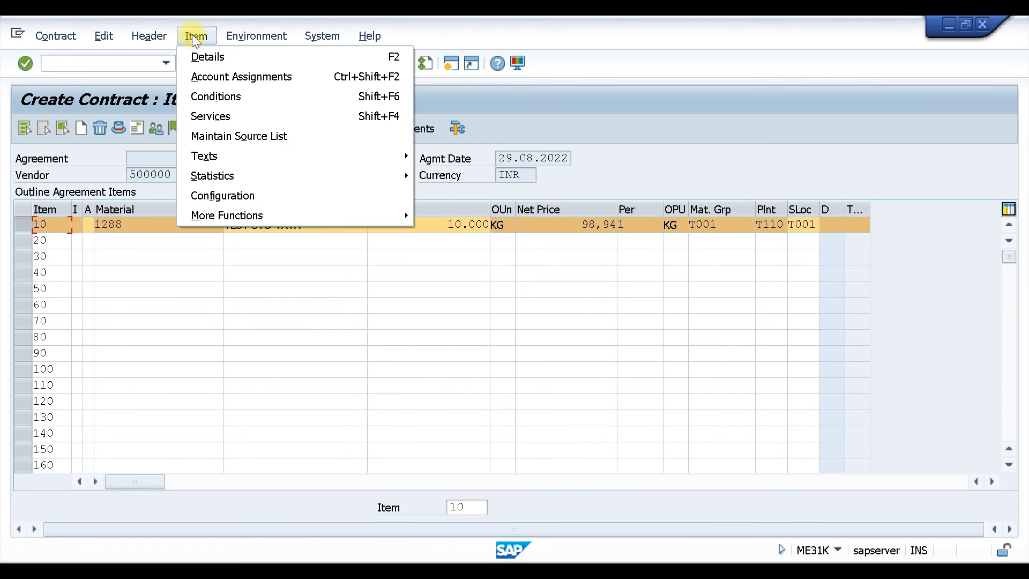
pyautogui.click(233, 136)
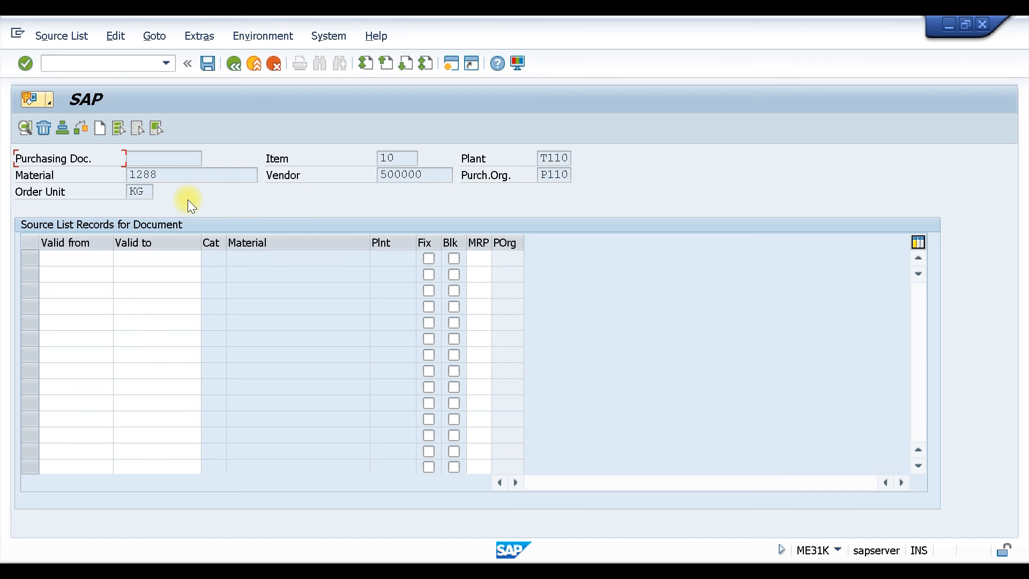
pyautogui.click(50, 258)
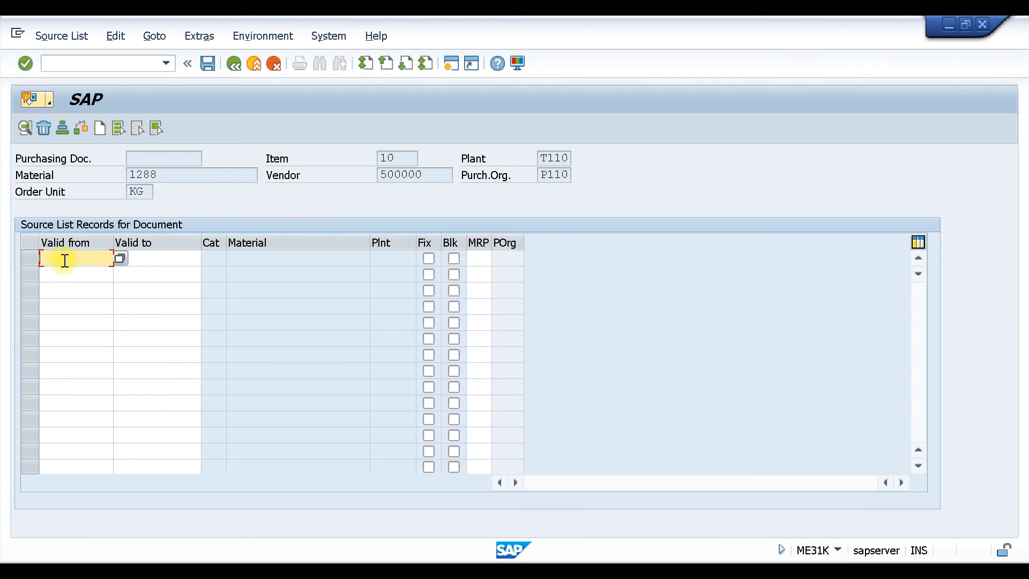
pyautogui.click(85, 272)
pyautogui.click(151, 258)
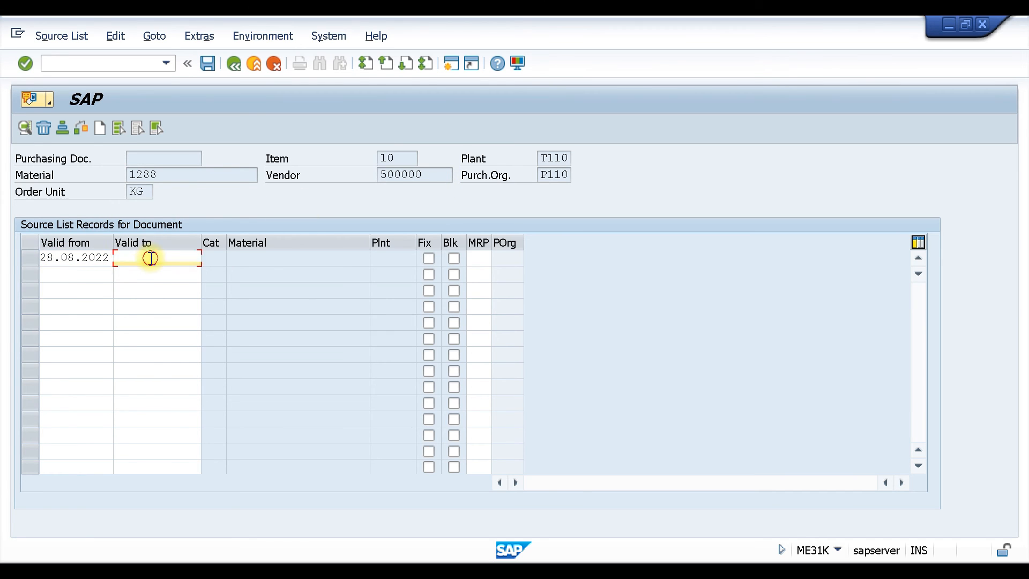
pyautogui.click(165, 271)
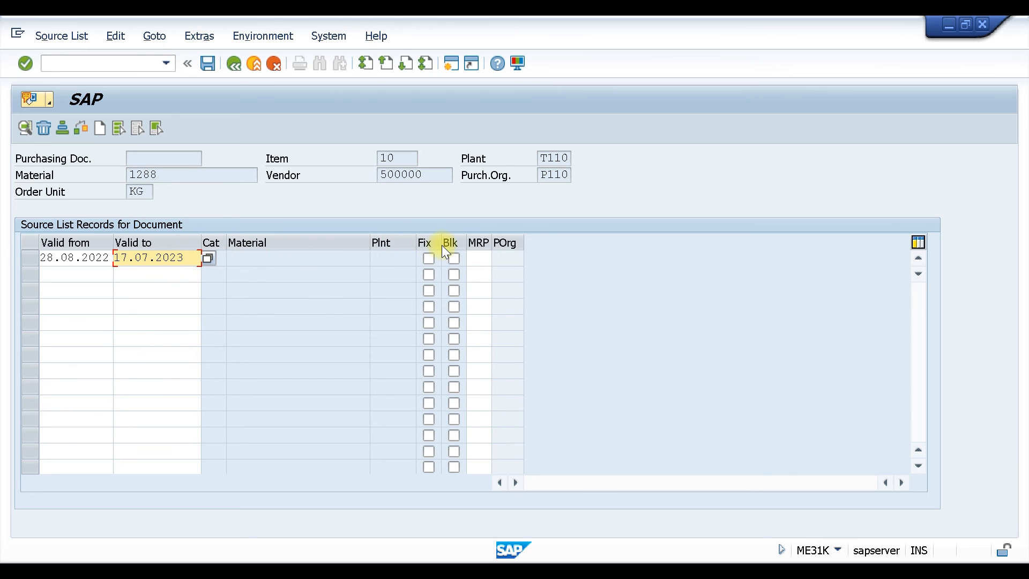
# Mark the source list record as fixed and save the quantity contract
pyautogui.click(428, 259)
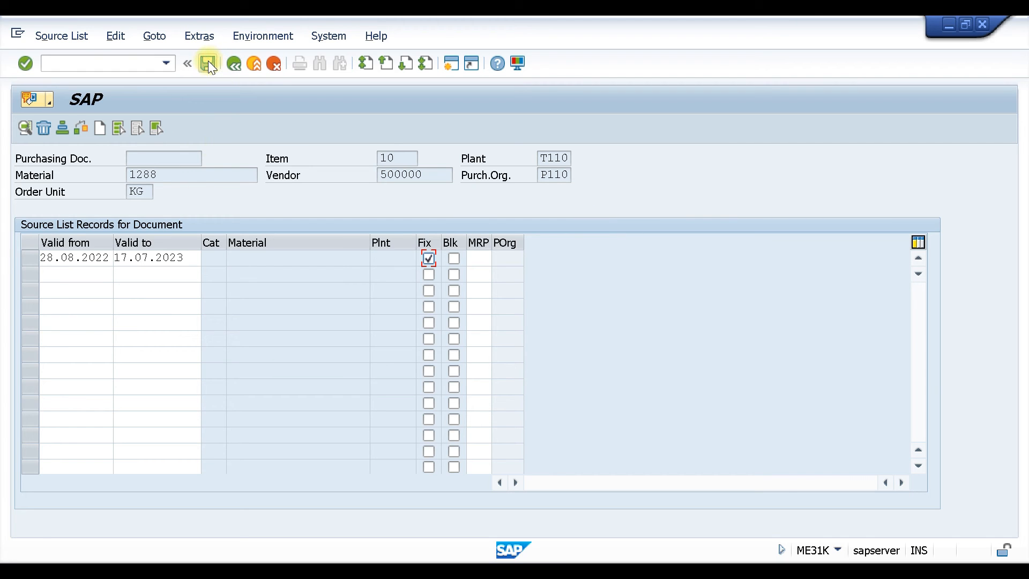
pyautogui.hotkey('ctrl', 's')
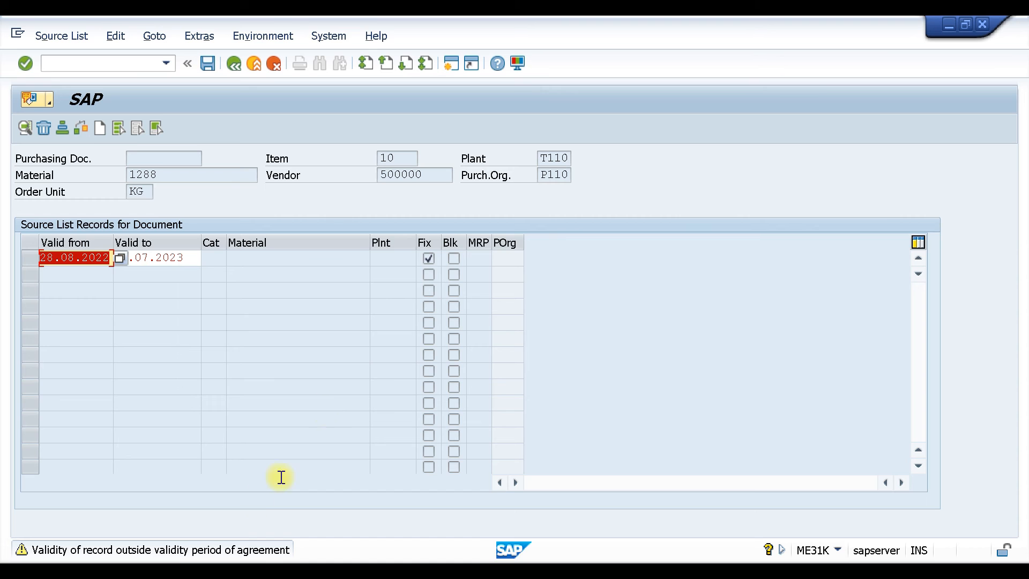
pyautogui.press('Return')
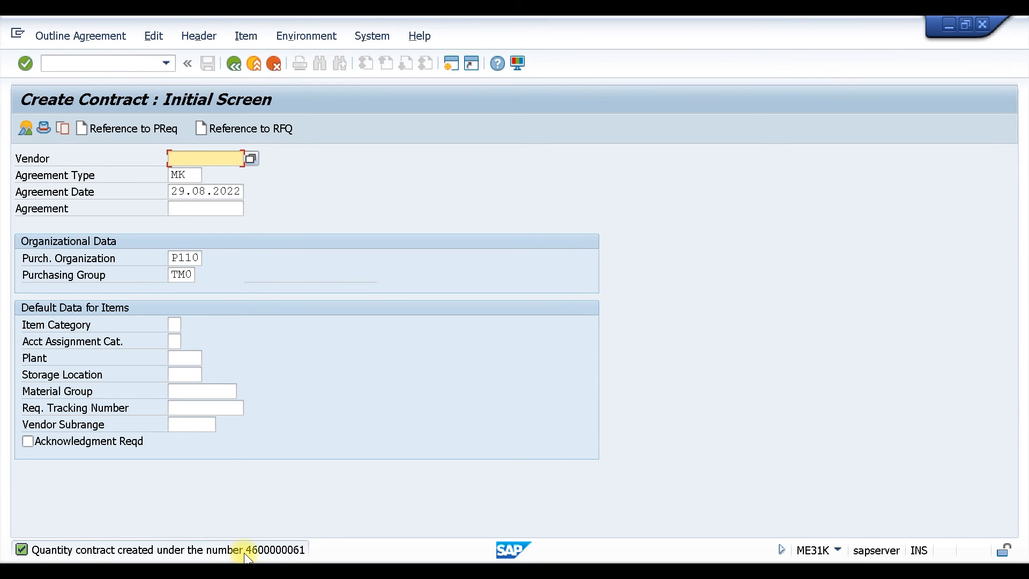
# Start a standard purchase requisition with transaction ME51N and turn on source determination
pyautogui.click(88, 63)
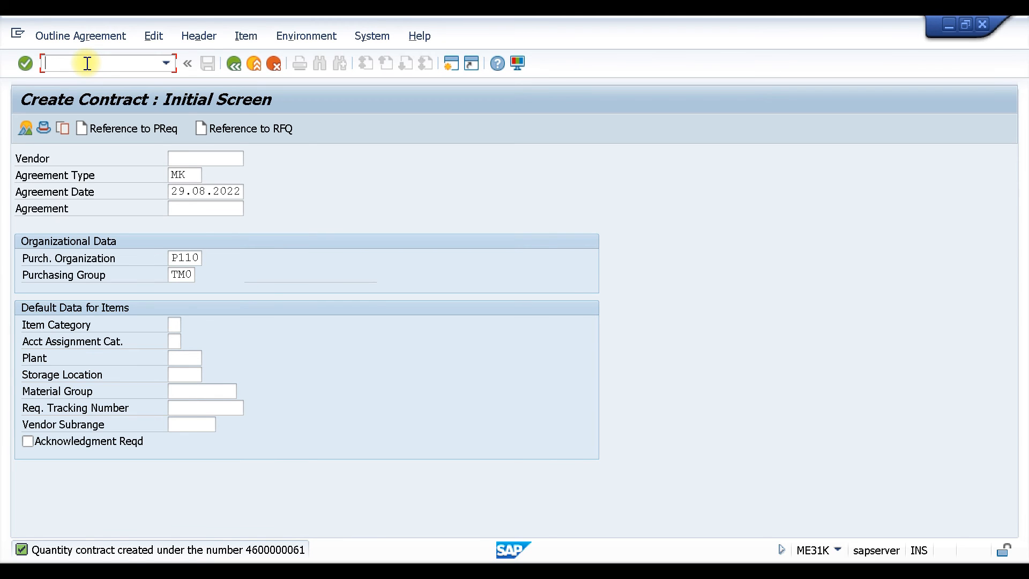
pyautogui.write('/NM')
pyautogui.write('E31K')
pyautogui.press('Return')
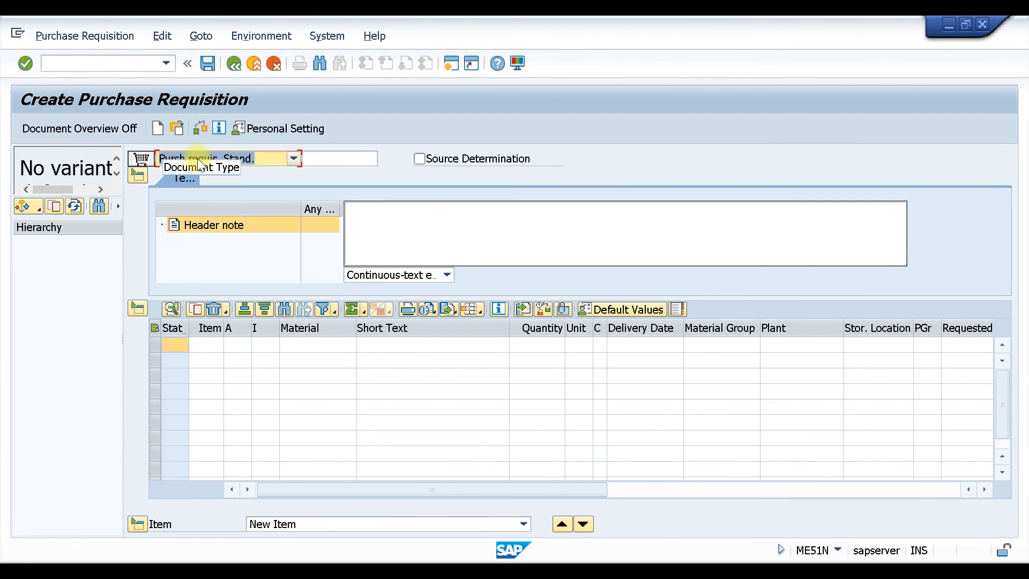
pyautogui.click(419, 159)
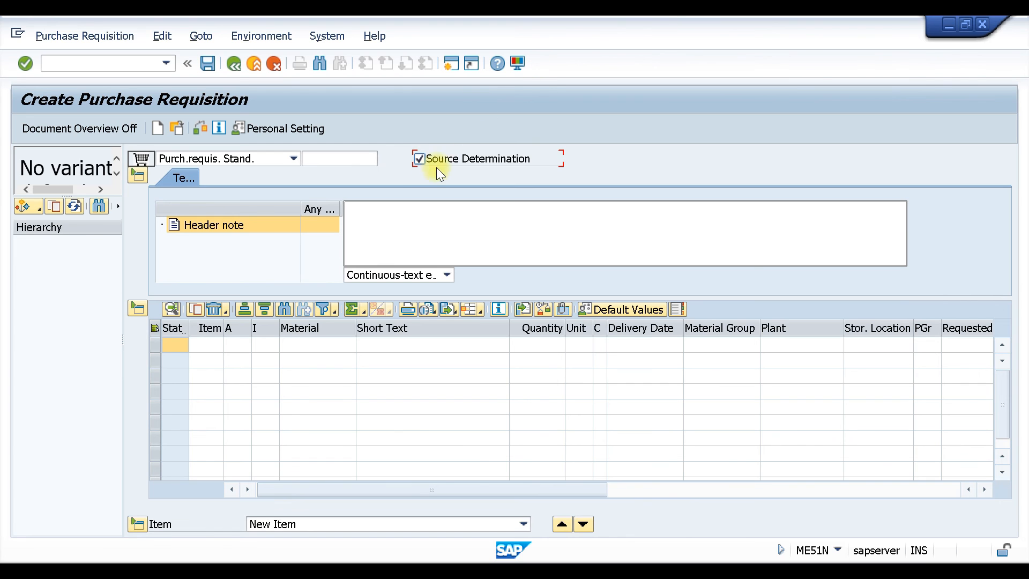
# Enter a requisition item for material 1288 with quantity 10, plant T110, storage location T001 and purchasing group TM0
pyautogui.click(329, 344)
pyautogui.write('1288')
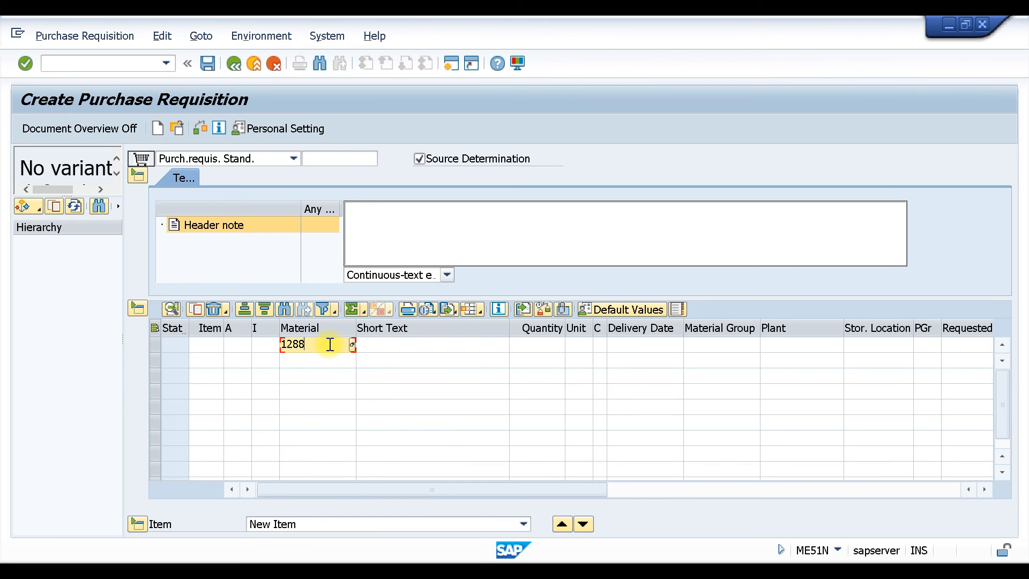
pyautogui.click(528, 346)
pyautogui.write('10')
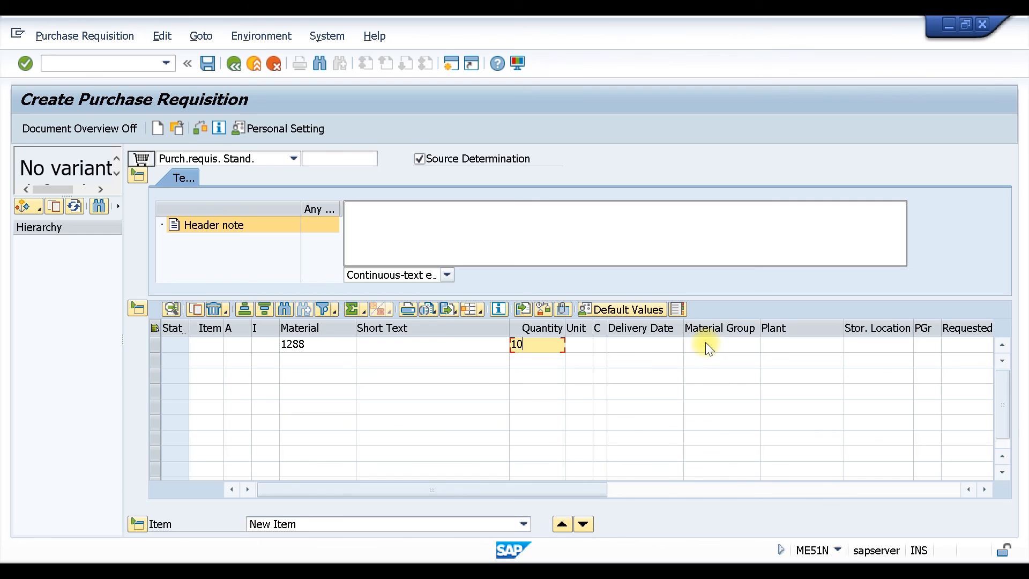
pyautogui.click(809, 346)
pyautogui.write('T110')
pyautogui.press('Tab')
pyautogui.write('T001')
pyautogui.press('Tab')
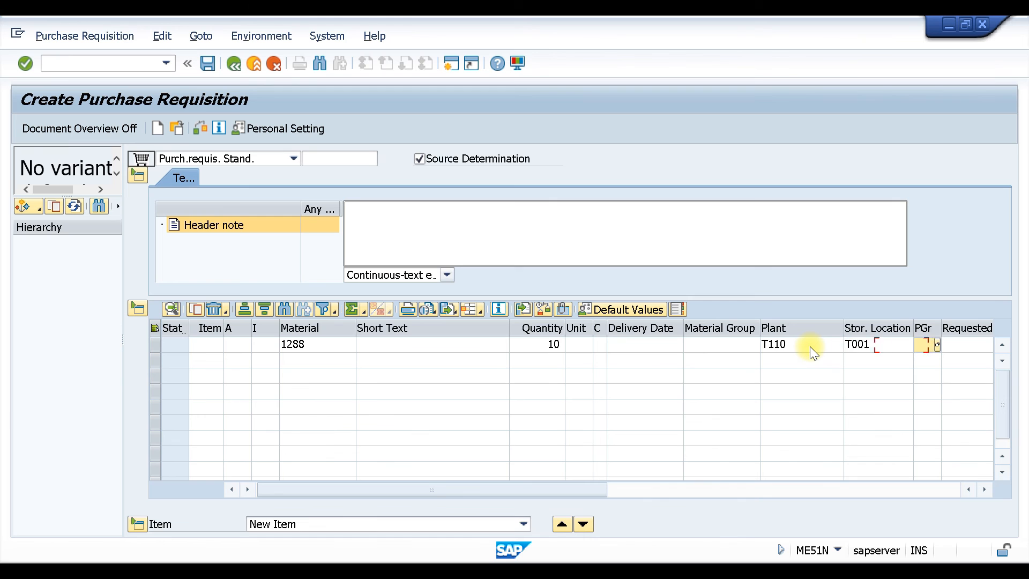
pyautogui.write('M0')
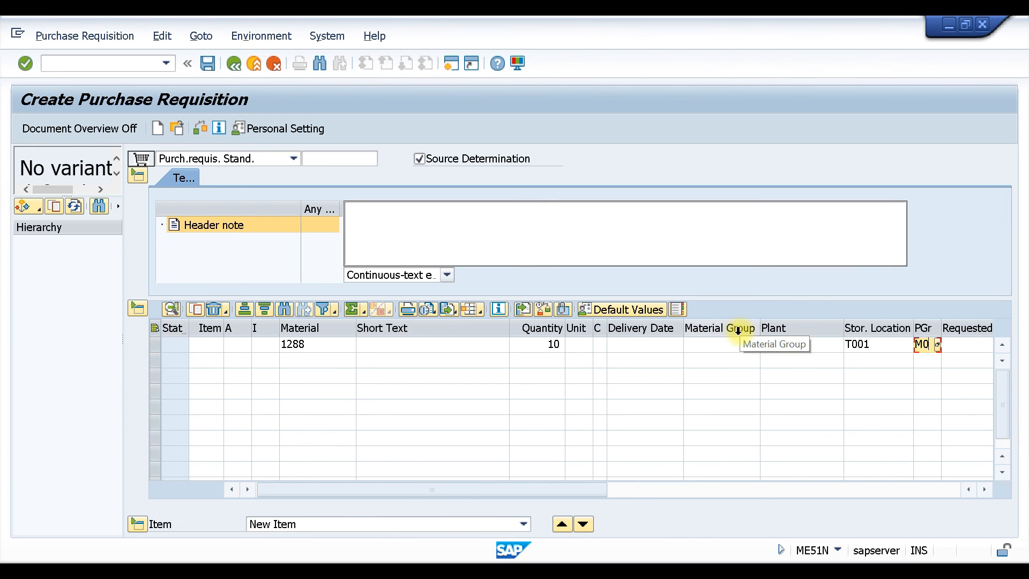
pyautogui.press('Return')
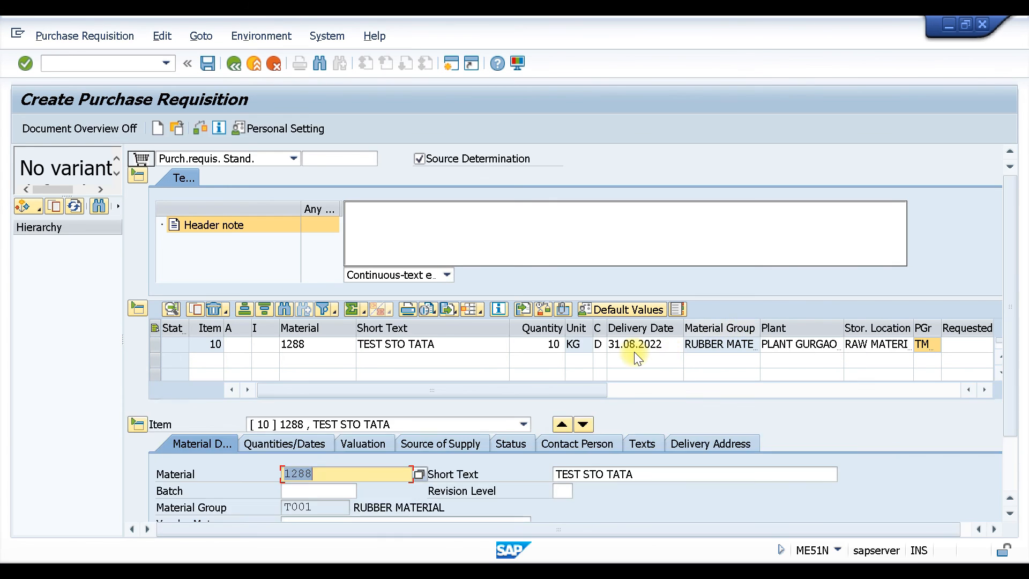
# Check the agreement and fixed vendor in item 10's source of supply, and save the purchase requisition
pyautogui.click(545, 426)
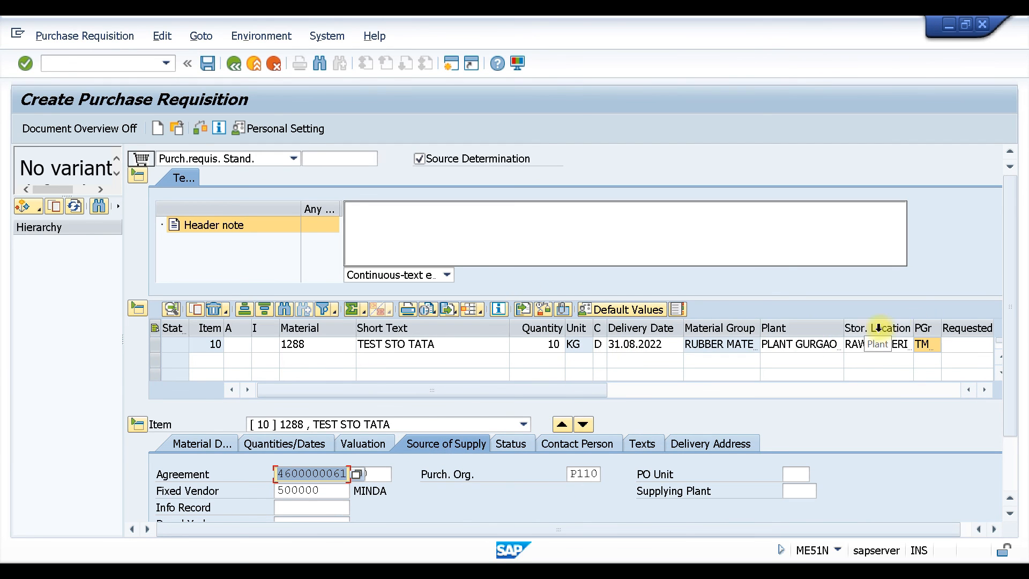
pyautogui.scroll(-3, 1015, 291)
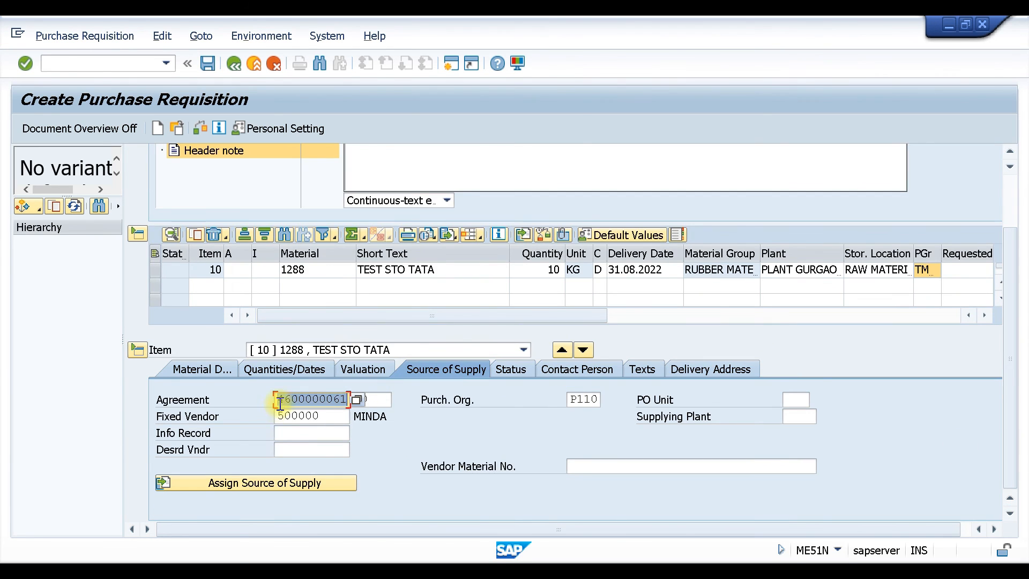
pyautogui.moveTo(280, 398); pyautogui.dragTo(216, 415)
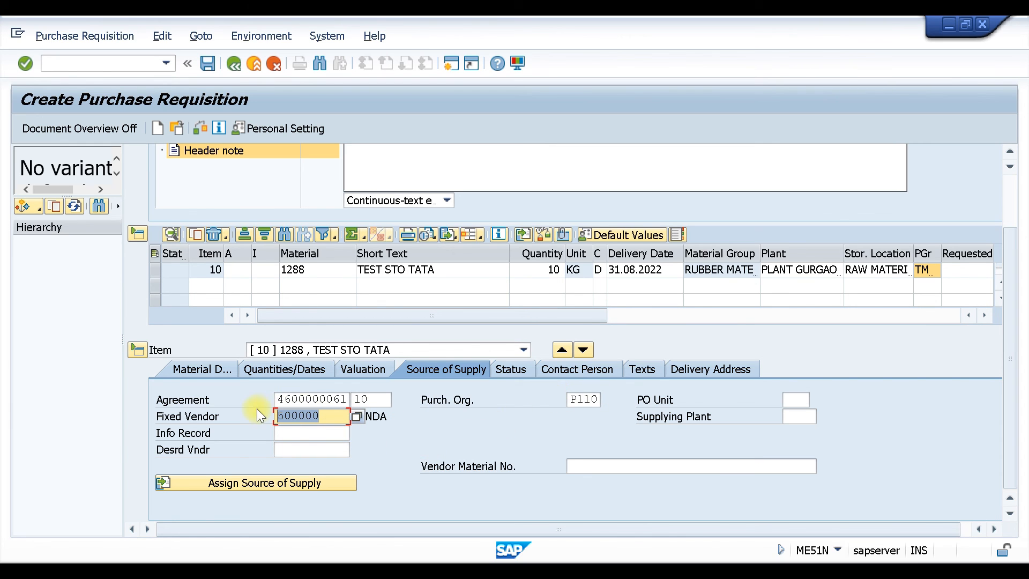
pyautogui.click(309, 399)
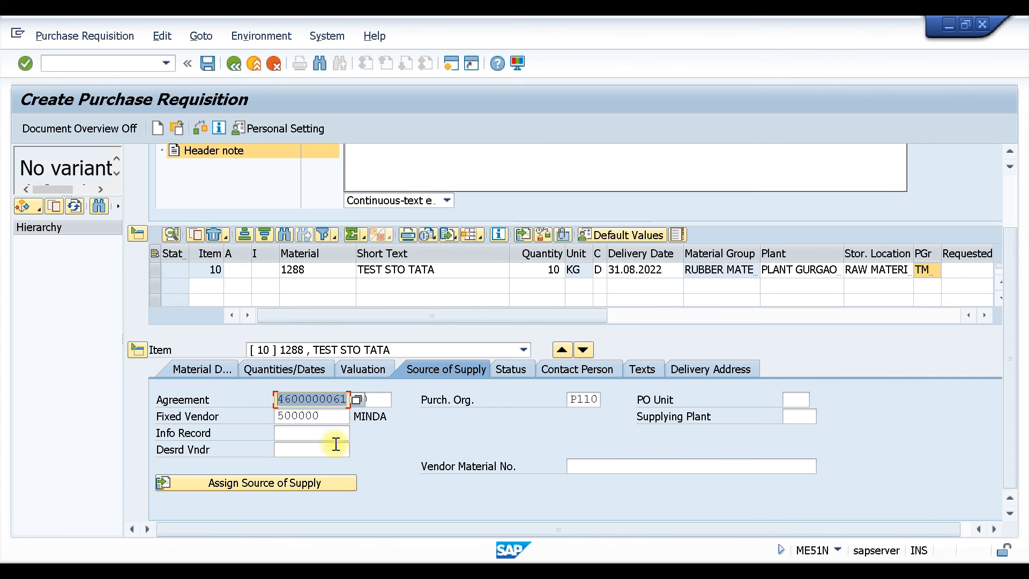
pyautogui.scroll(2, 375, 214)
pyautogui.scroll(1, 347, 254)
pyautogui.click(418, 159)
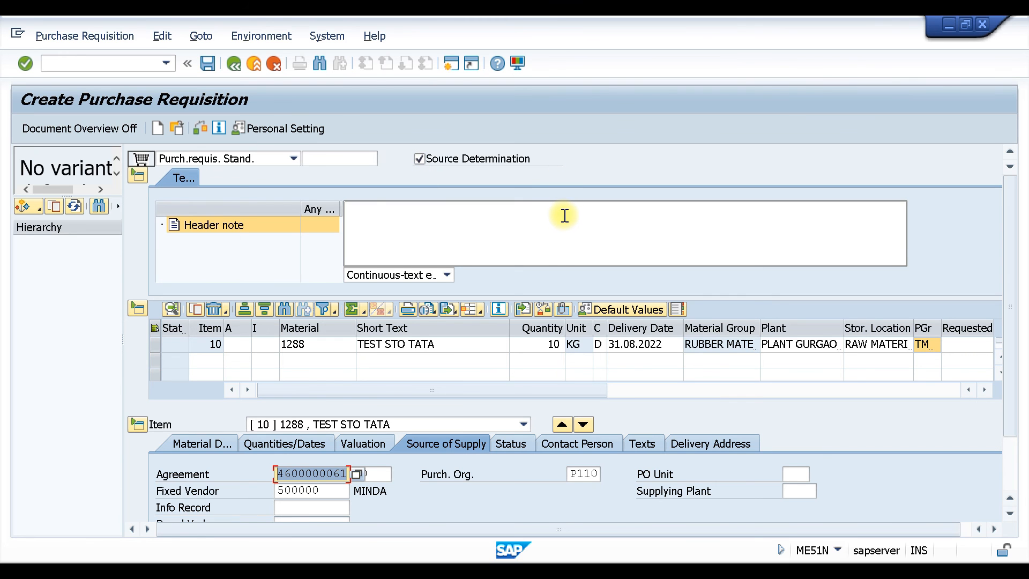
pyautogui.hotkey('ctrl', 's')
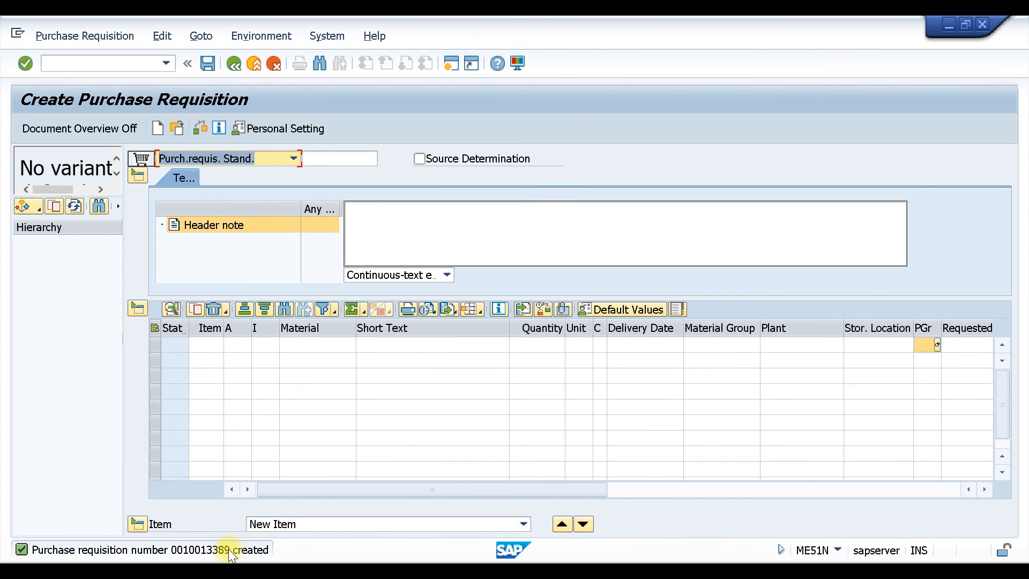
# Start a standard purchase order with transaction ME21N
pyautogui.click(73, 63)
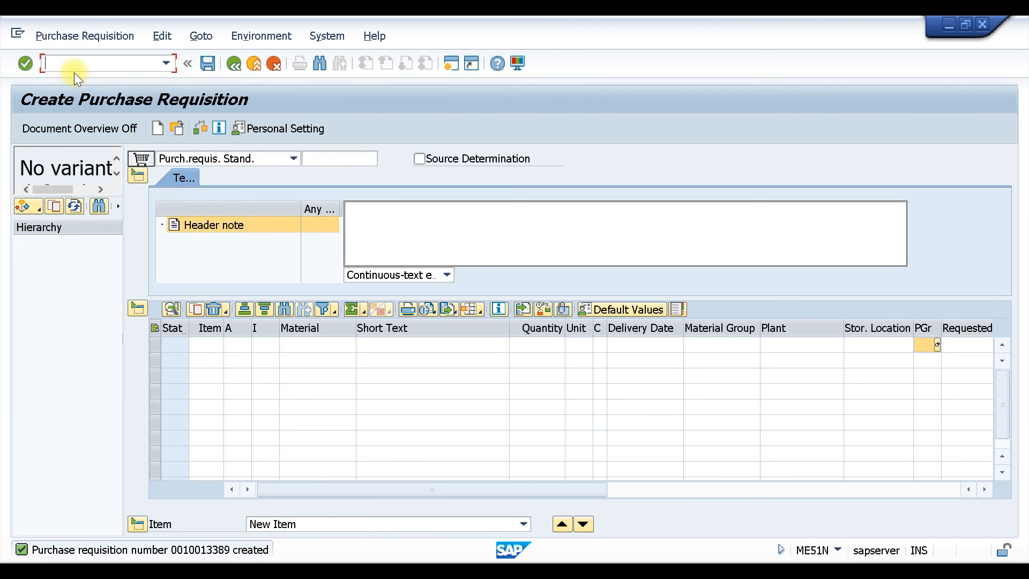
pyautogui.write('/NME21N')
pyautogui.press('Return')
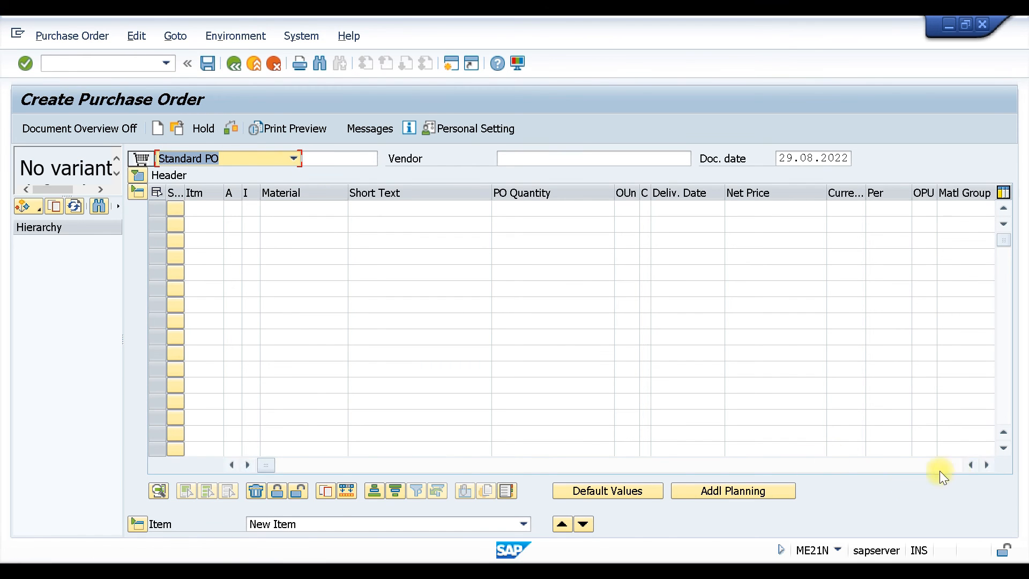
pyautogui.click(986, 464)
pyautogui.click(986, 465)
pyautogui.click(986, 465)
pyautogui.click(986, 465)
pyautogui.click(986, 465)
pyautogui.click(986, 465)
pyautogui.click(986, 466)
pyautogui.click(986, 465)
pyautogui.click(986, 465)
pyautogui.click(986, 465)
pyautogui.click(986, 465)
pyautogui.click(986, 465)
pyautogui.click(986, 465)
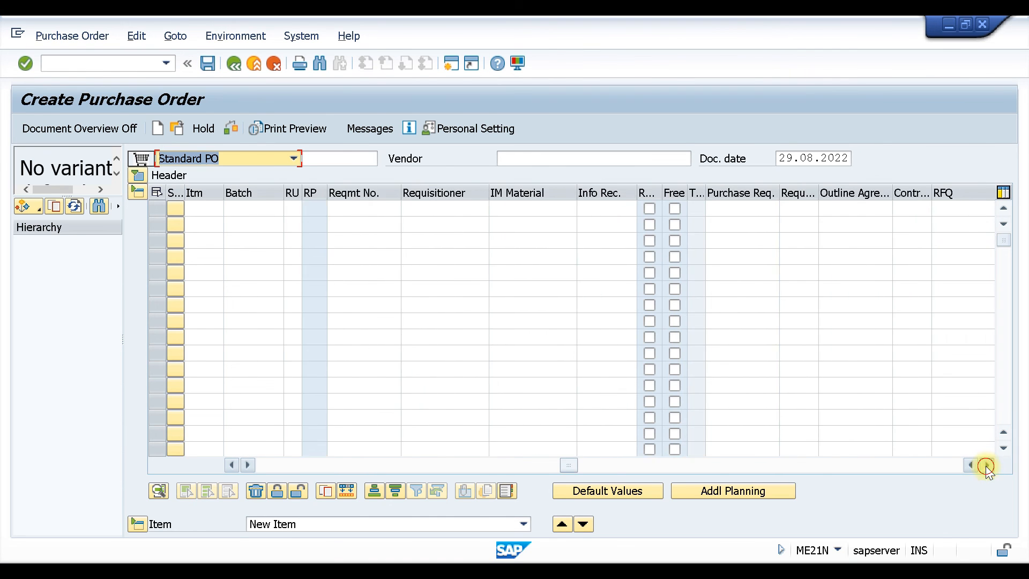
pyautogui.click(986, 465)
pyautogui.click(986, 465)
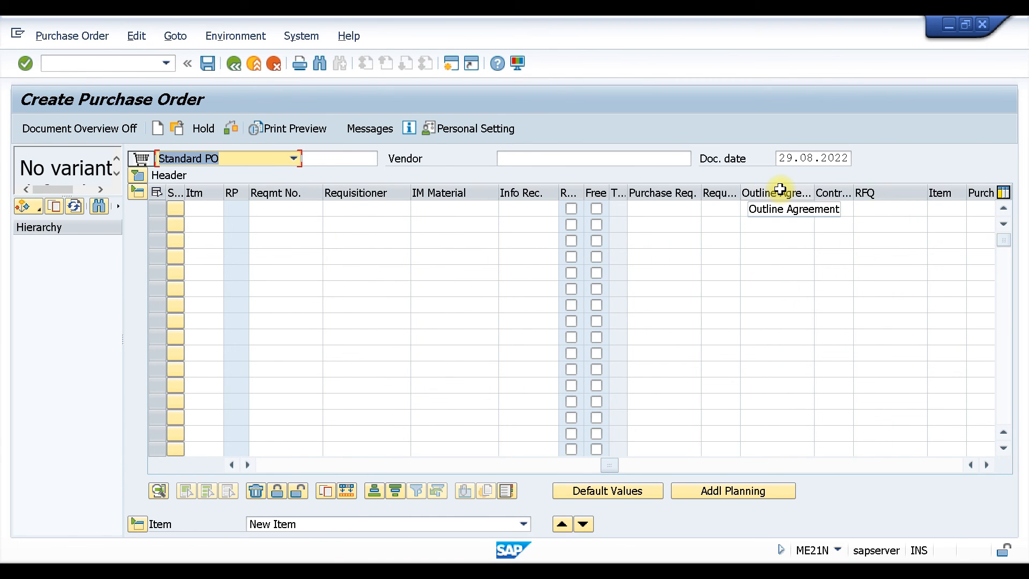
pyautogui.click(664, 213)
pyautogui.click(663, 213)
pyautogui.write('10013388')
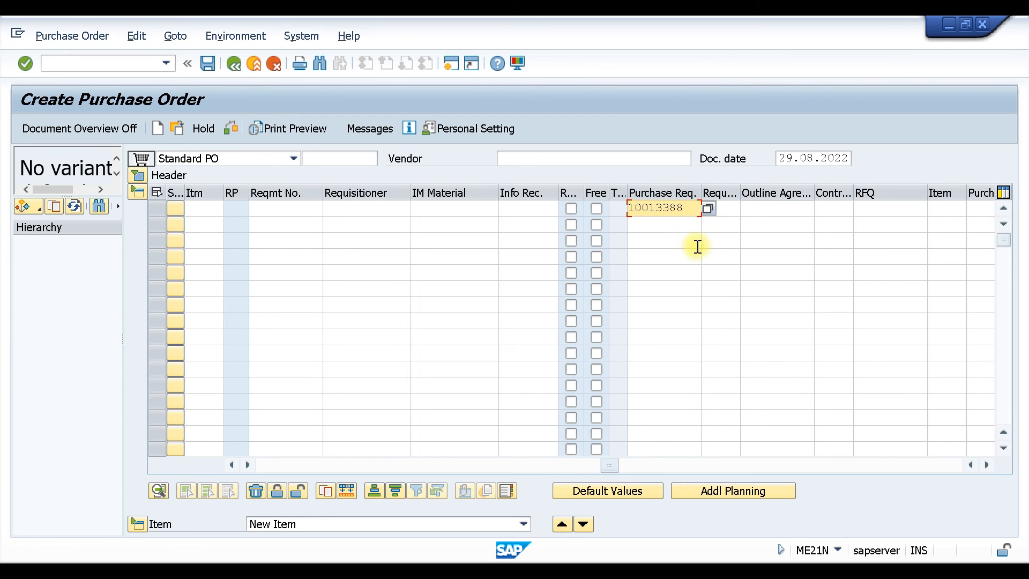
pyautogui.press('BackSpace')
pyautogui.write('9')
pyautogui.click(776, 210)
pyautogui.click(782, 224)
pyautogui.press('BackSpace')
pyautogui.write('1')
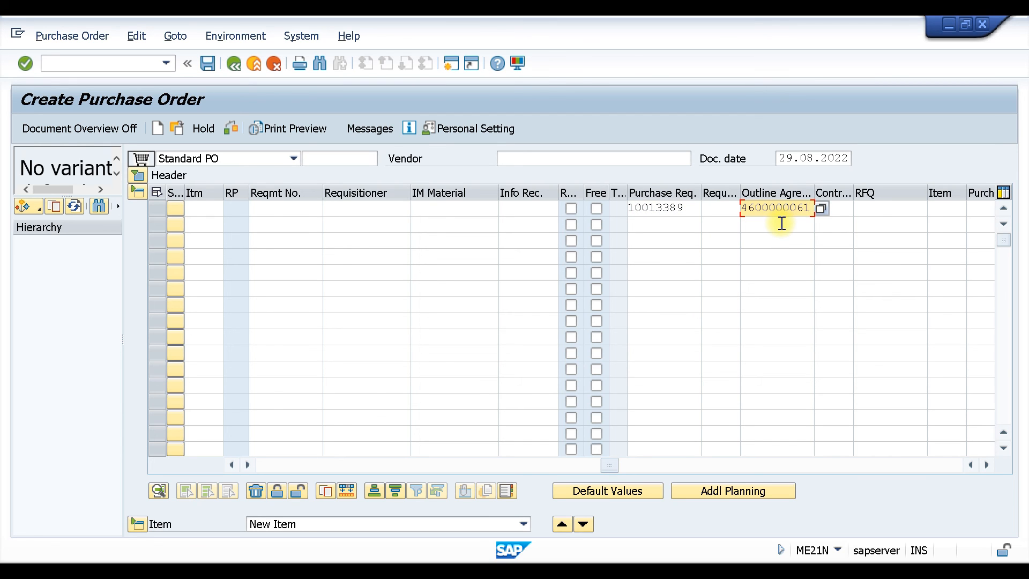
pyautogui.press('Return')
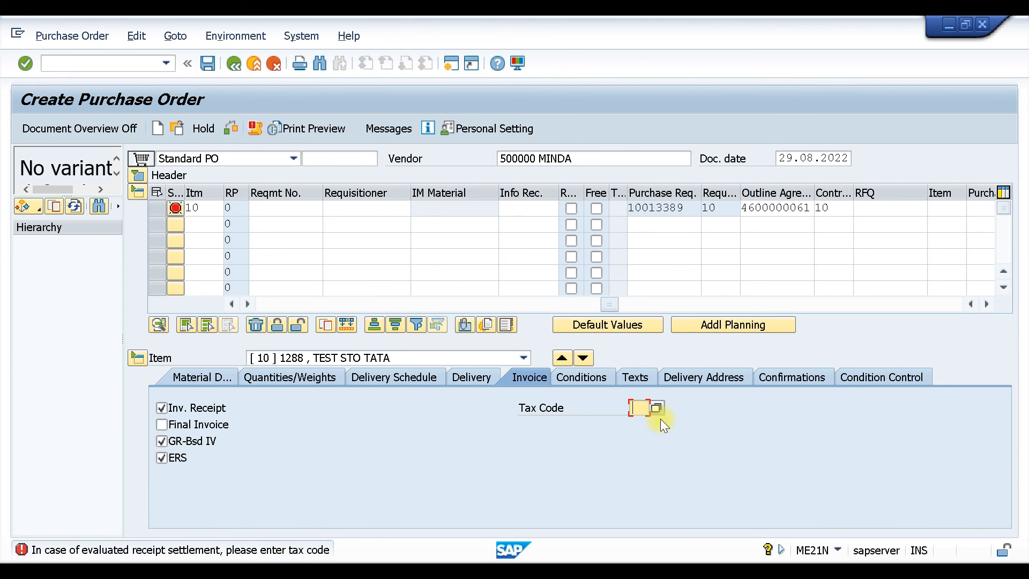
# Set item 10's tax code to V0, and check and save the purchase order
pyautogui.click(643, 429)
pyautogui.press('Return')
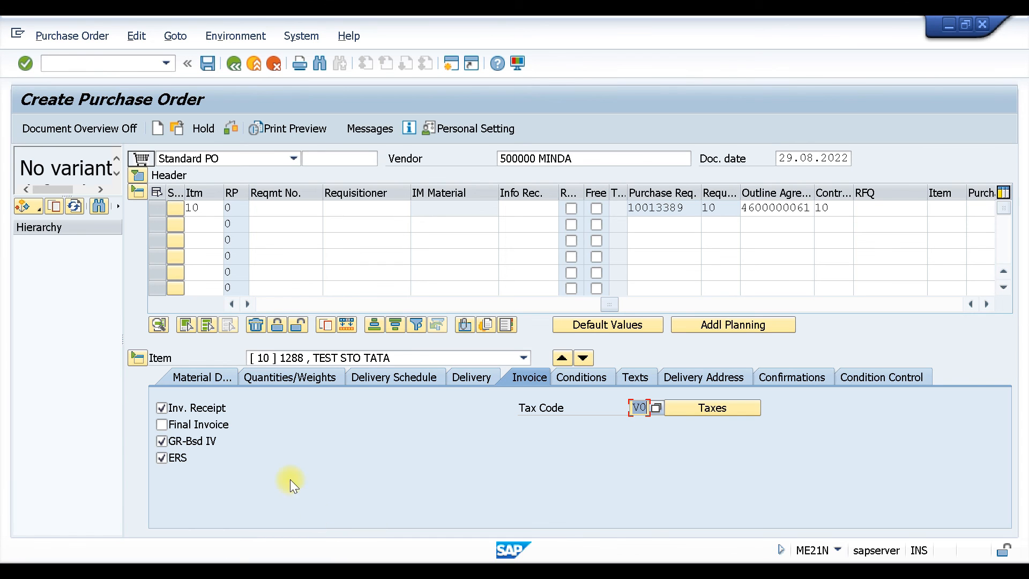
pyautogui.click(230, 129)
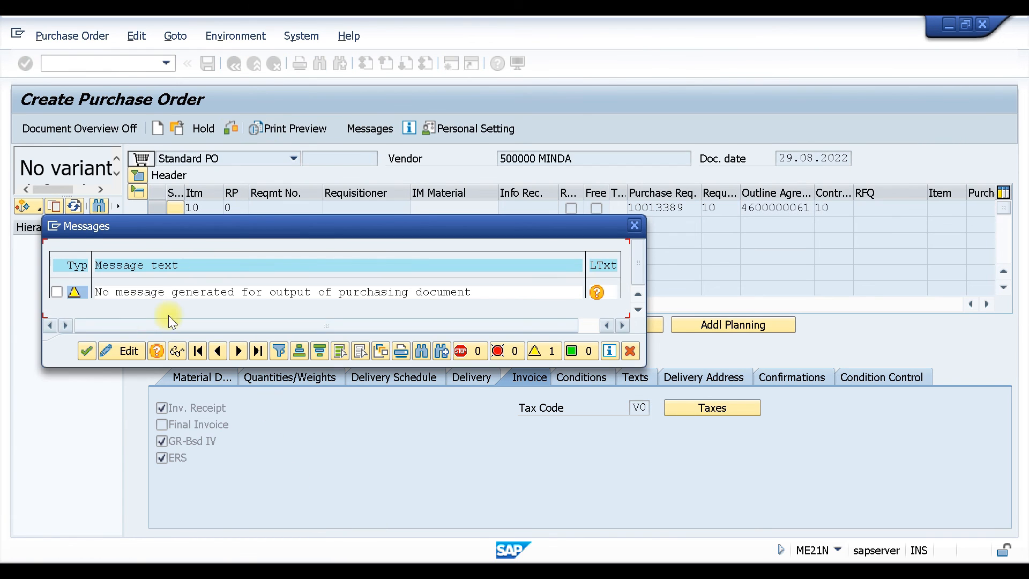
pyautogui.click(634, 225)
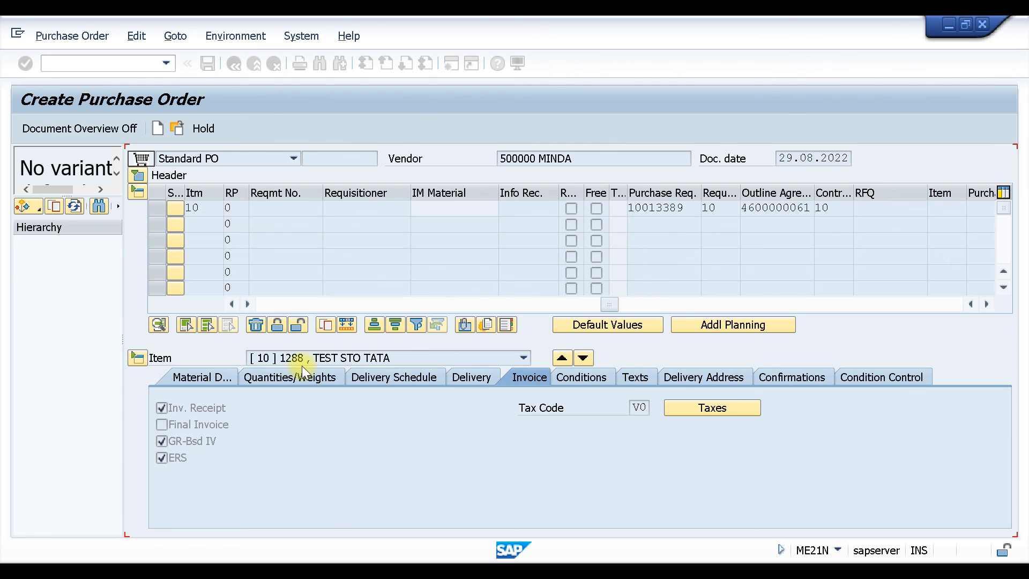
pyautogui.hotkey('ctrl', 's')
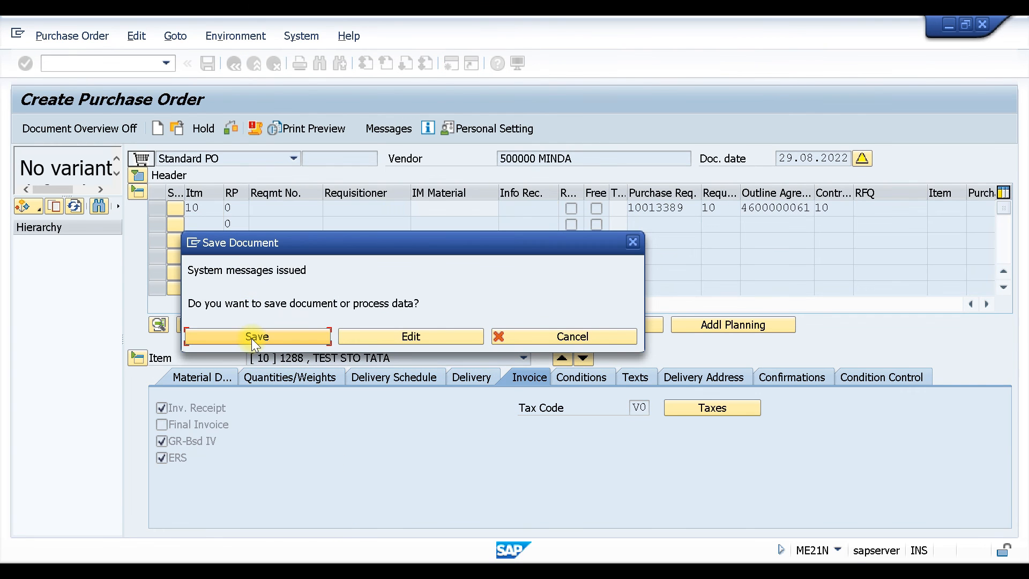
pyautogui.click(361, 333)
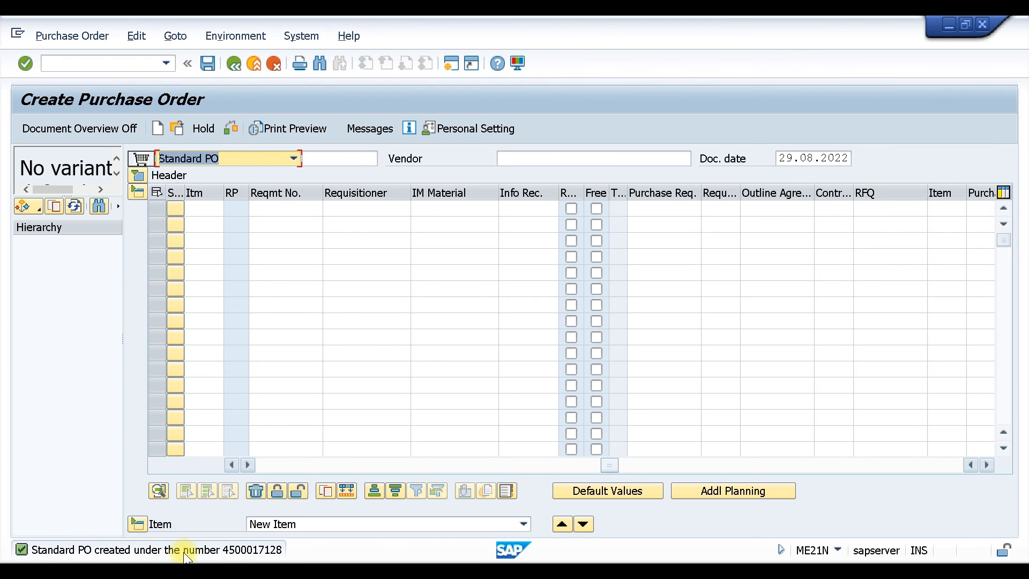
# Open transaction MIGO and set its action to Goods Receipt
pyautogui.click(86, 67)
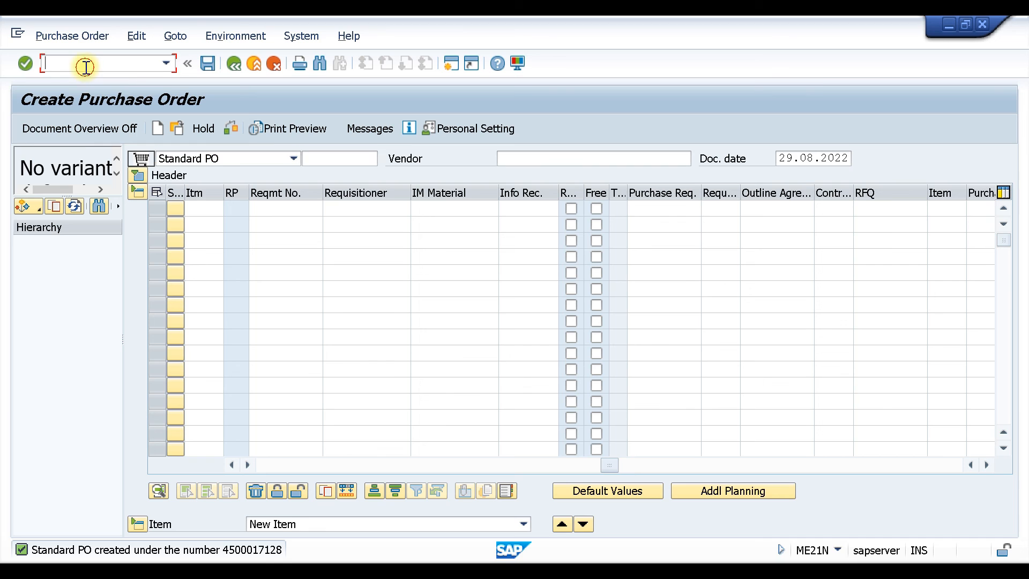
pyautogui.write('/NMIH')
pyautogui.press('BackSpace')
pyautogui.write('GO')
pyautogui.press('Return')
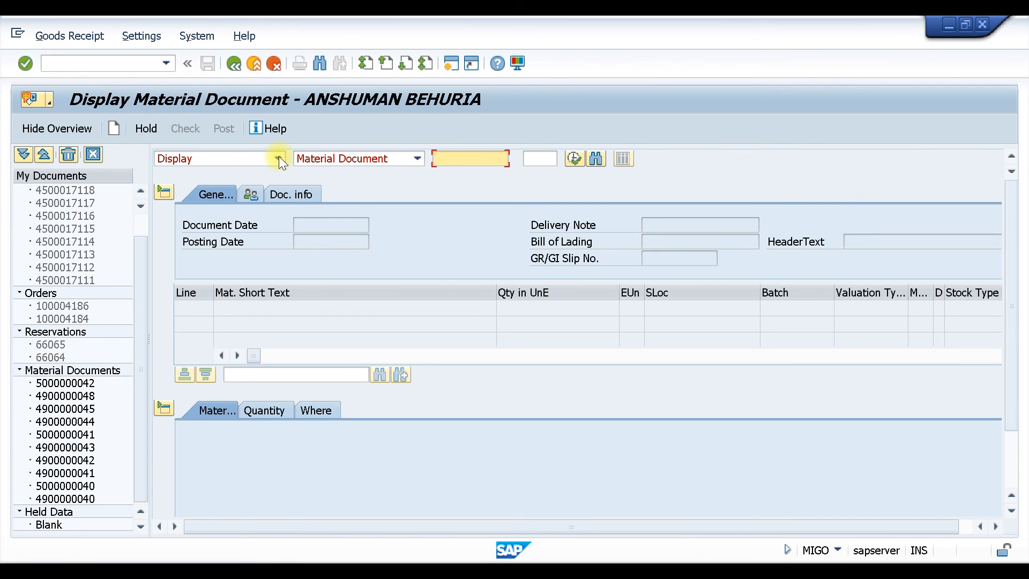
pyautogui.click(230, 159)
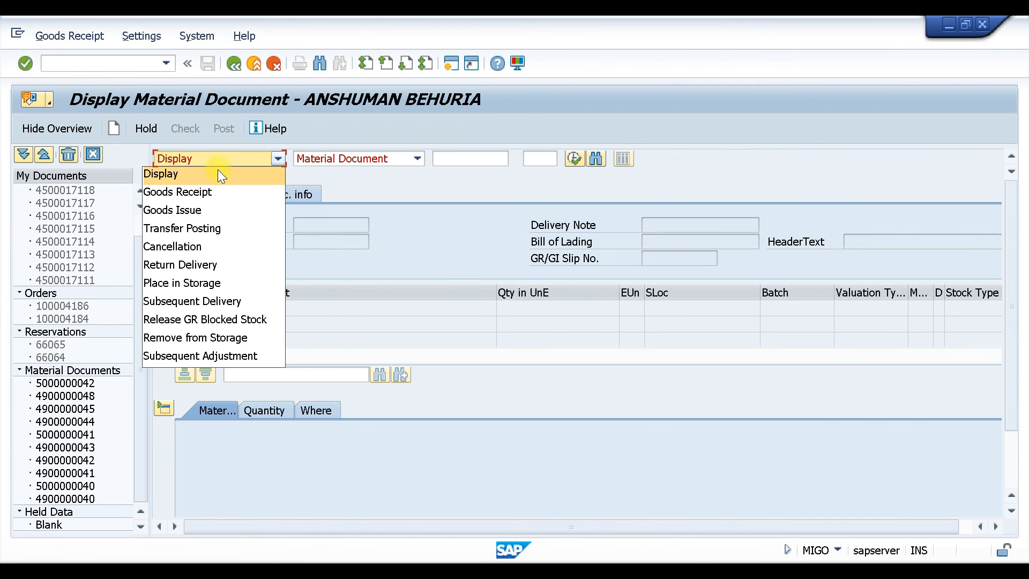
pyautogui.click(201, 194)
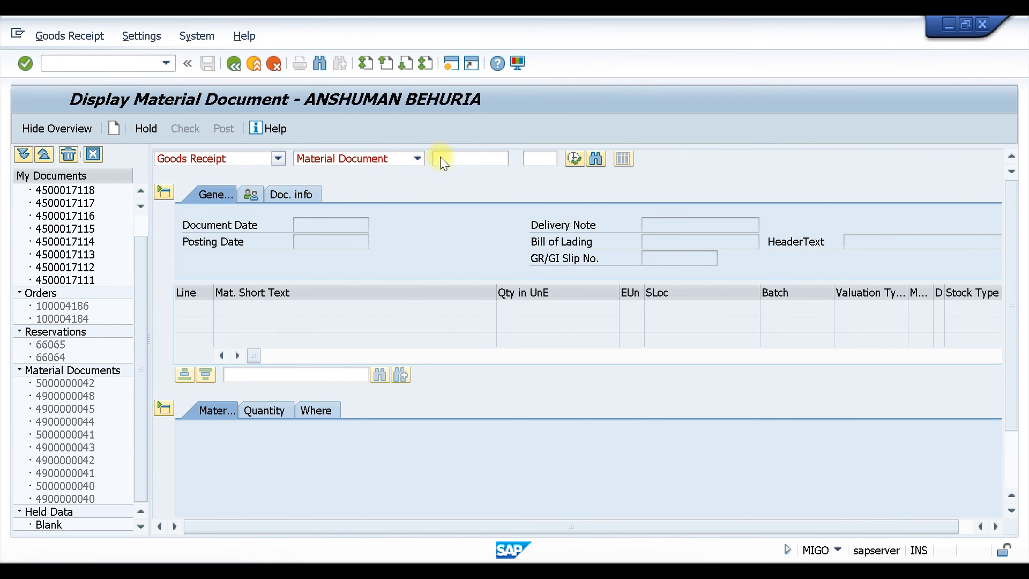
# Load the just-created purchase order into the goods receipt, mark its item as OK and post the receipt
pyautogui.click(489, 159)
pyautogui.click(485, 175)
pyautogui.press('BackSpace')
pyautogui.write('8')
pyautogui.press('Return')
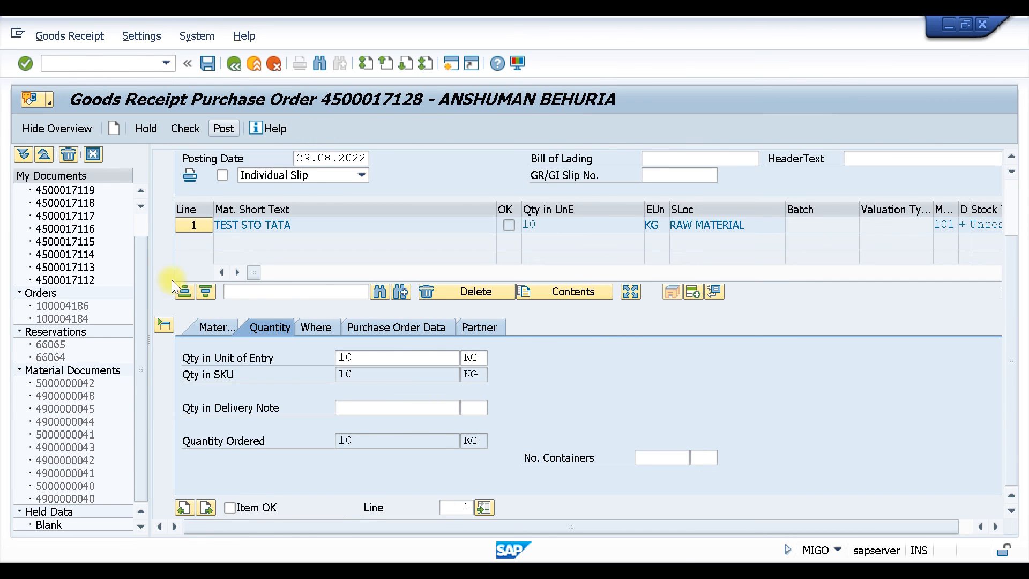
pyautogui.click(229, 507)
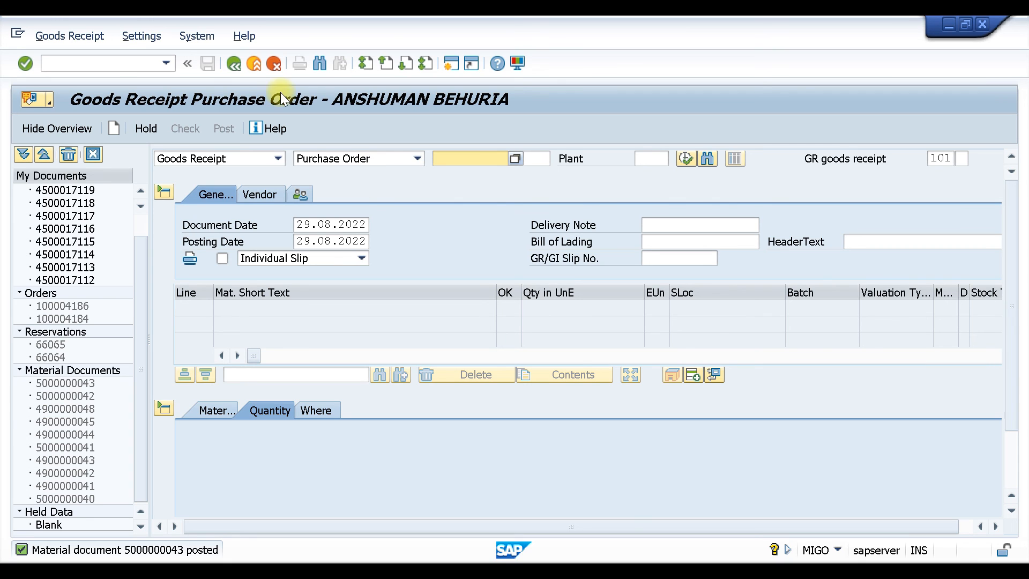
# Open transaction MIRO and set the incoming invoice's date to 29.08.2022
pyautogui.click(138, 62)
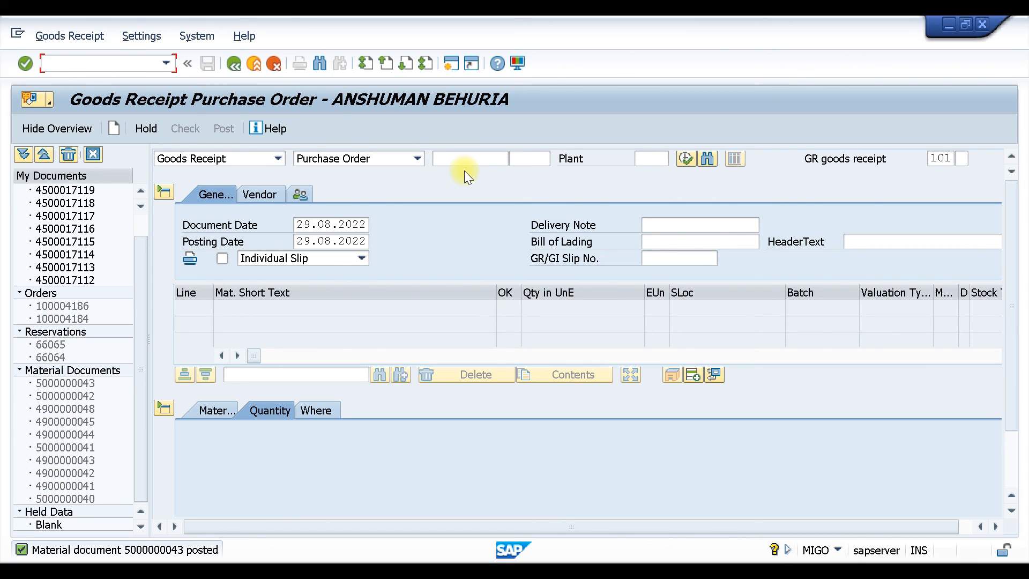
pyautogui.write('/nmigo')
pyautogui.press('Return')
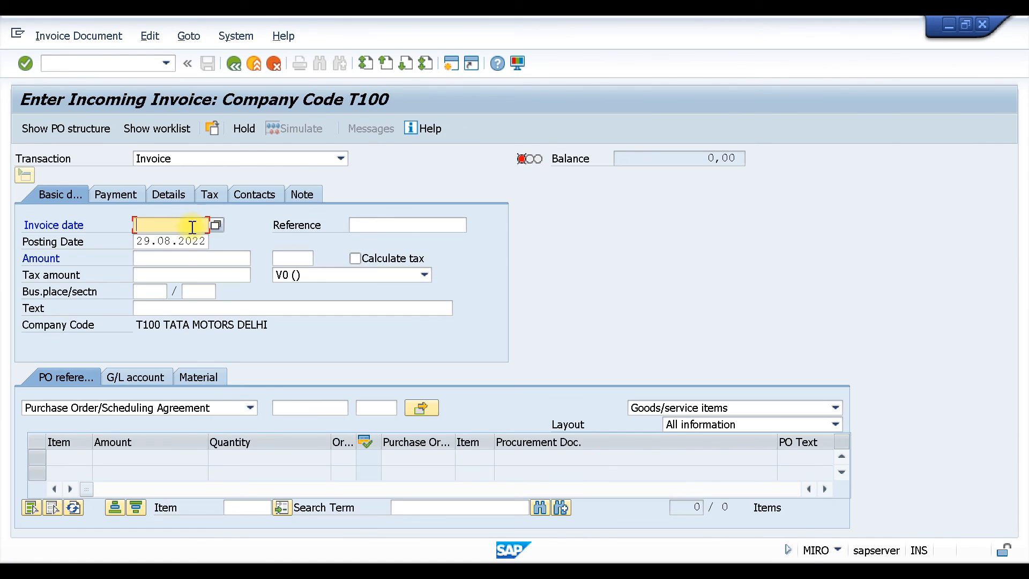
pyautogui.click(138, 225)
pyautogui.click(163, 240)
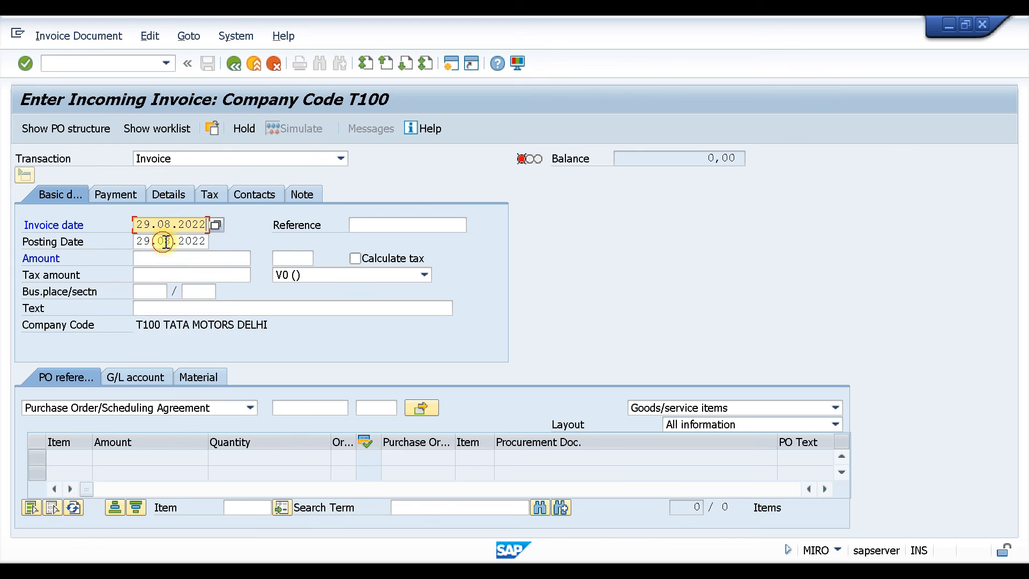
# Reference the just-created purchase order in the incoming invoice and load its item
pyautogui.click(312, 406)
pyautogui.click(331, 149)
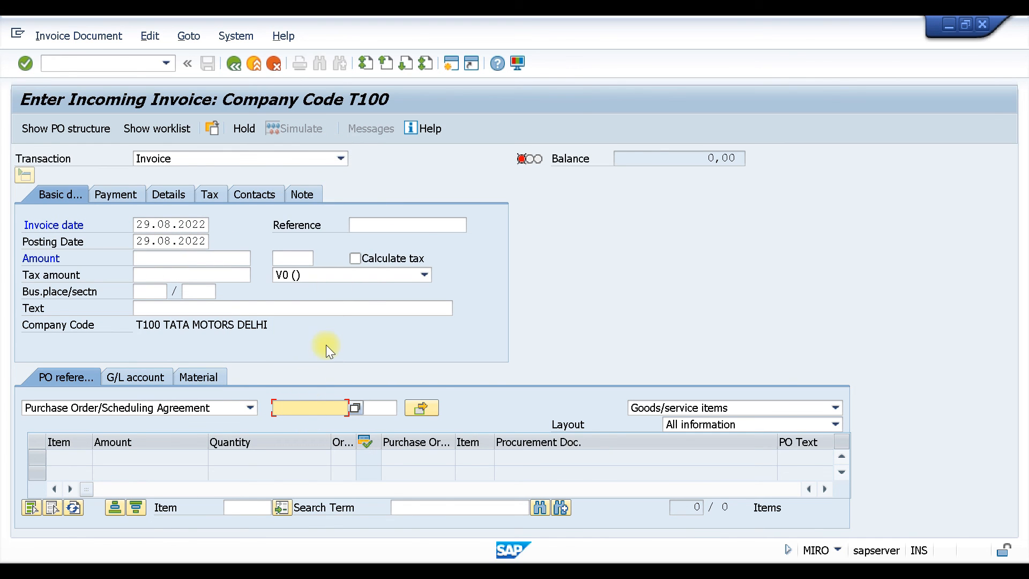
pyautogui.click(298, 407)
pyautogui.click(334, 154)
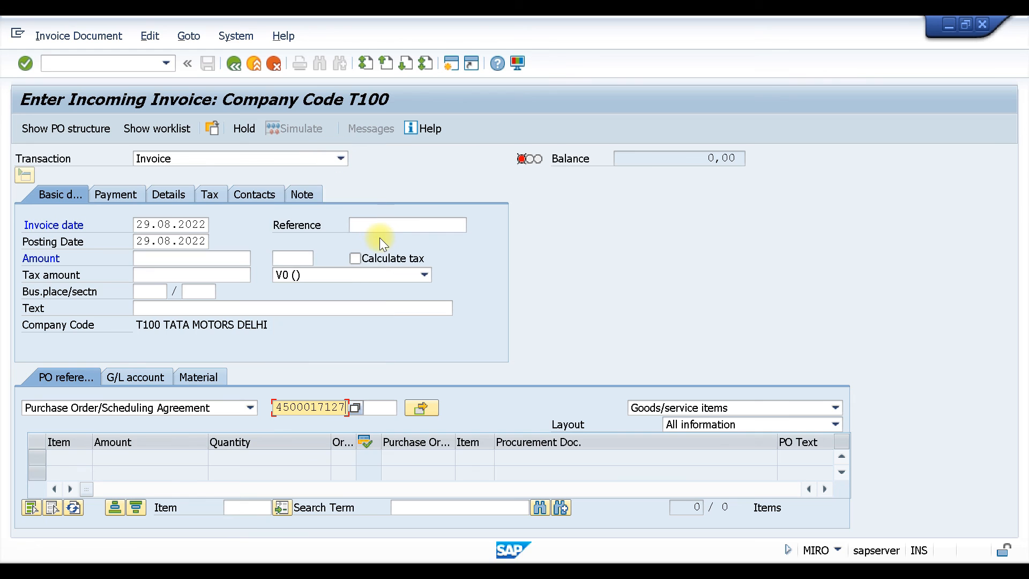
pyautogui.press('Return')
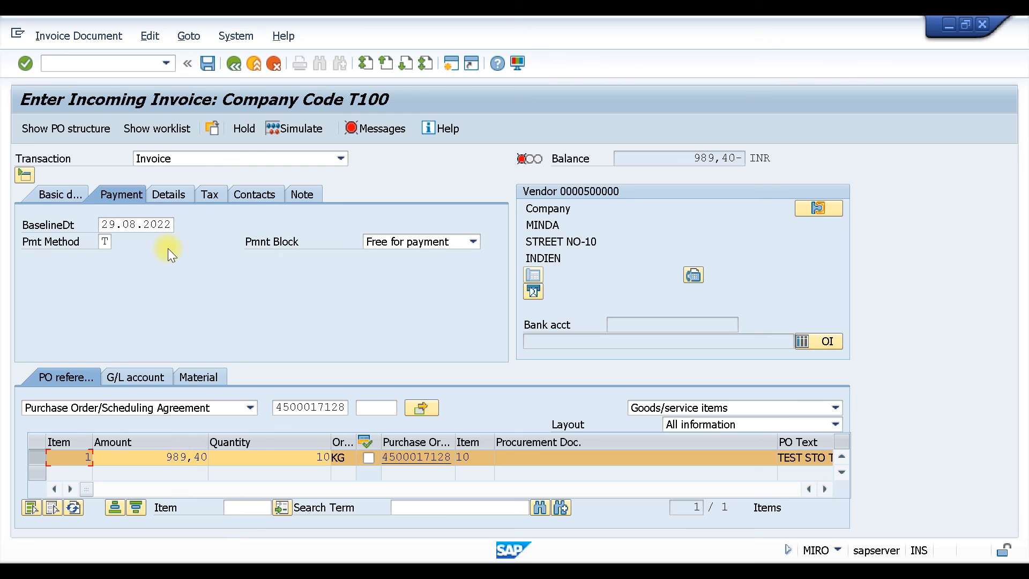
# Turn on automatic tax calculation in the invoice's basic data and enter the balance of 1.038,87 INR as the invoice amount
pyautogui.click(60, 195)
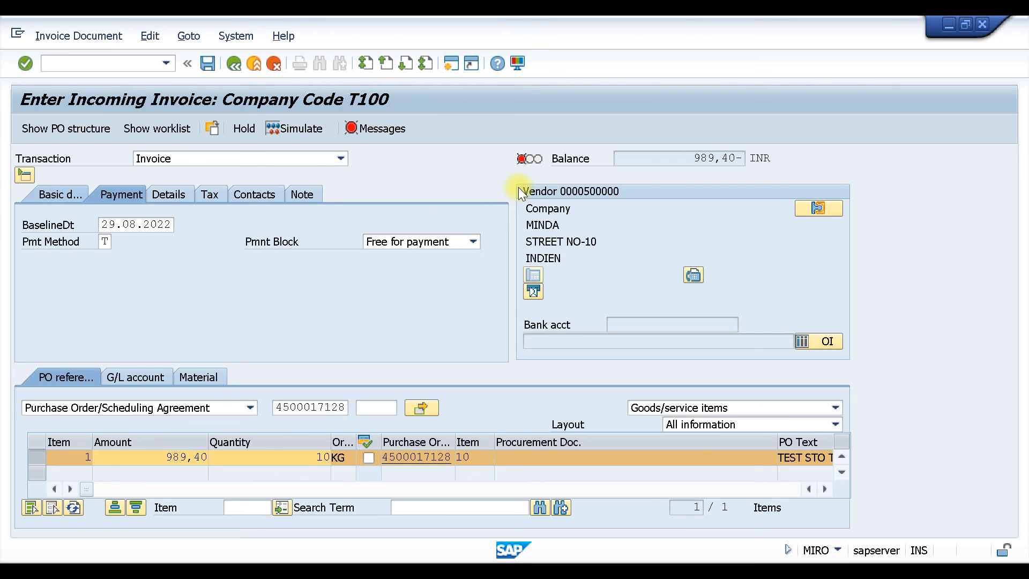
pyautogui.click(355, 259)
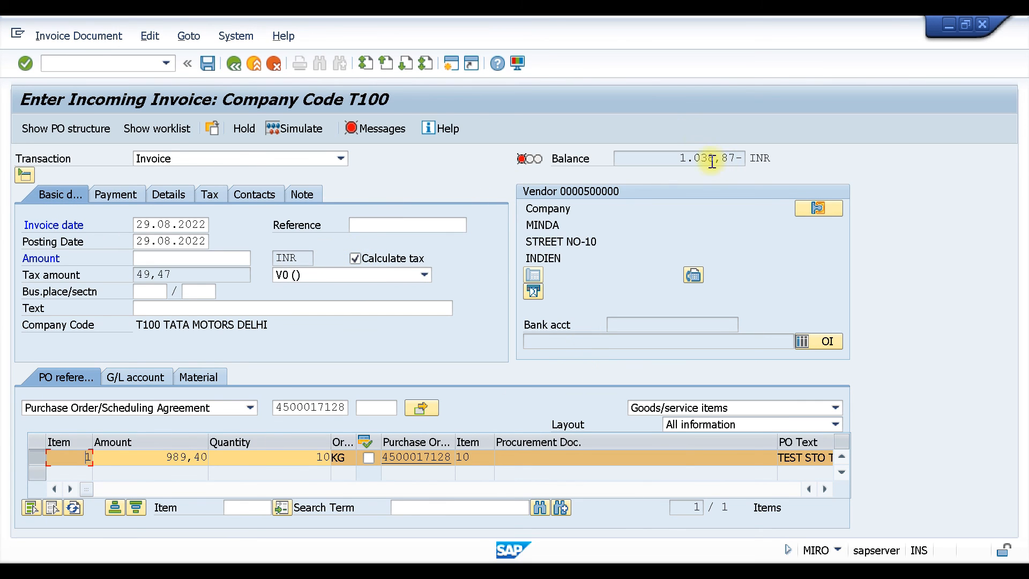
pyautogui.moveTo(676, 158); pyautogui.dragTo(738, 158)
pyautogui.hotkey('ctrl', 'c')
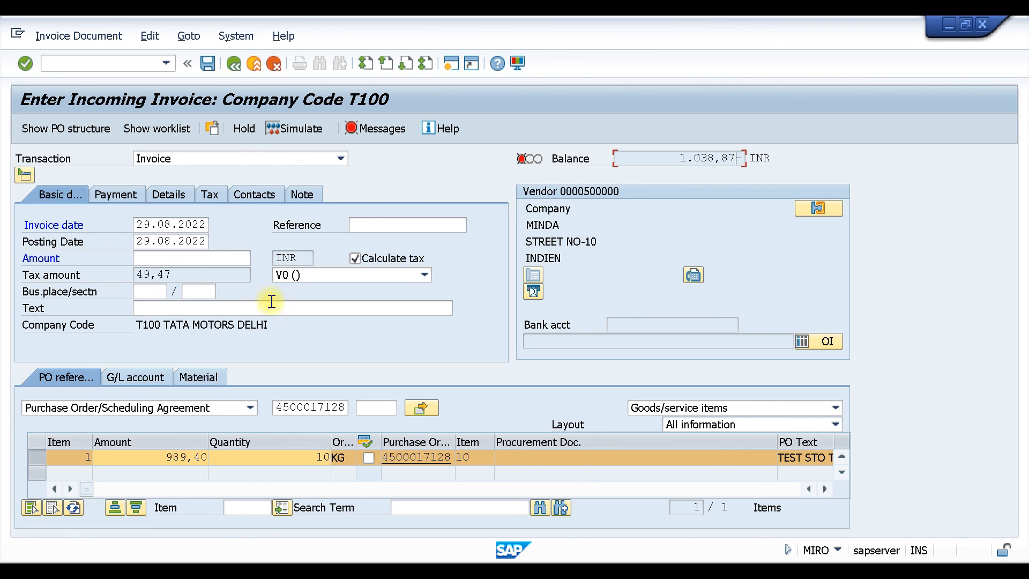
pyautogui.click(191, 258)
pyautogui.hotkey('ctrl', 'v')
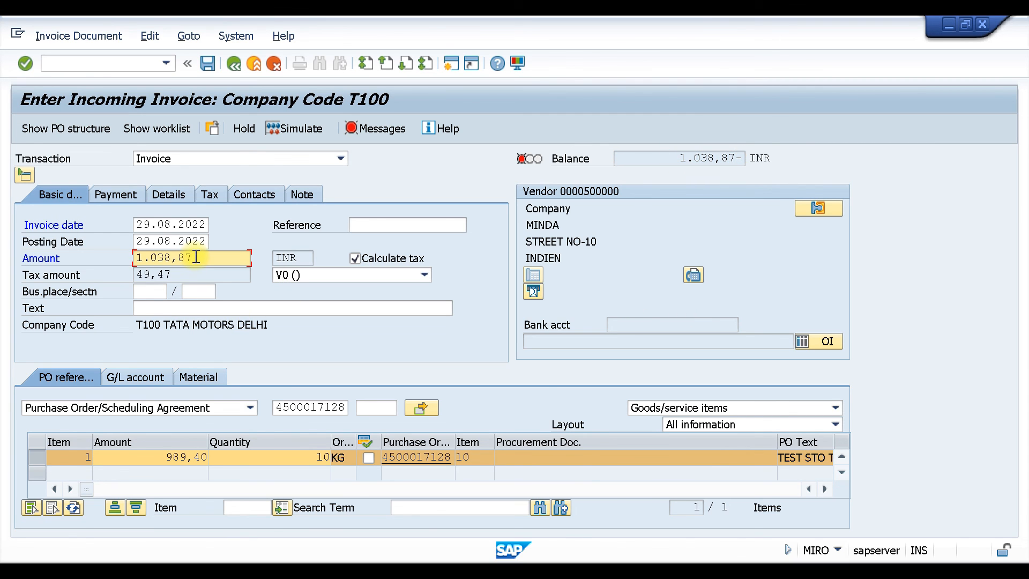
pyautogui.press('Return')
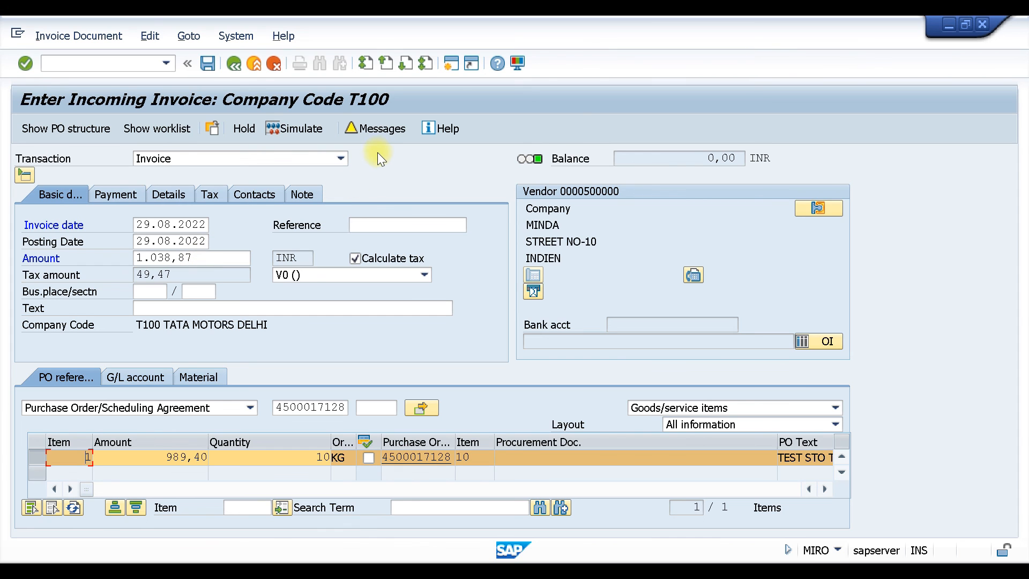
# Review the invoice's verification log messages and post the invoice
pyautogui.click(366, 132)
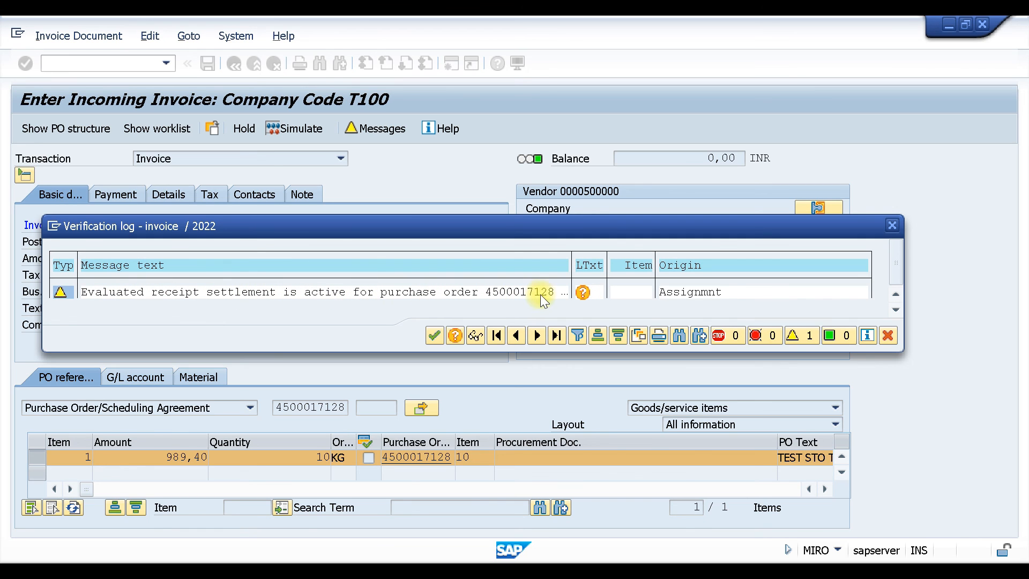
pyautogui.click(433, 336)
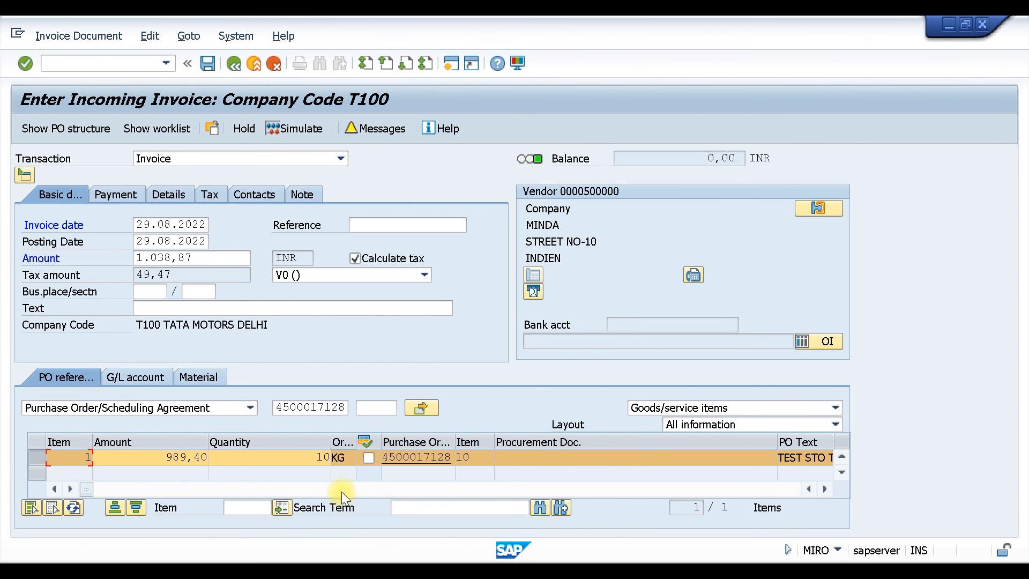
pyautogui.click(105, 490)
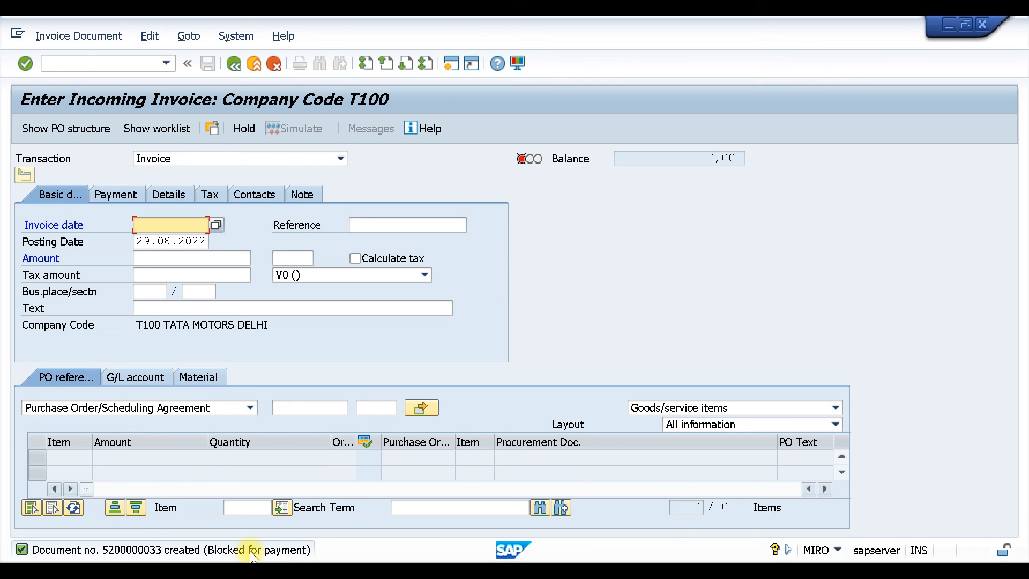
pyautogui.click(102, 64)
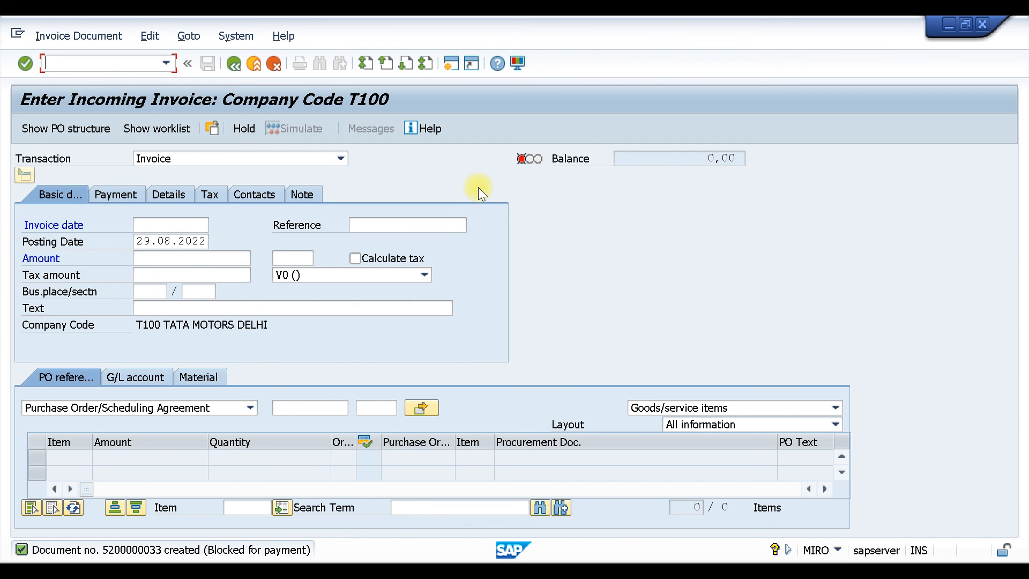
pyautogui.write('/NME33')
pyautogui.press('Return')
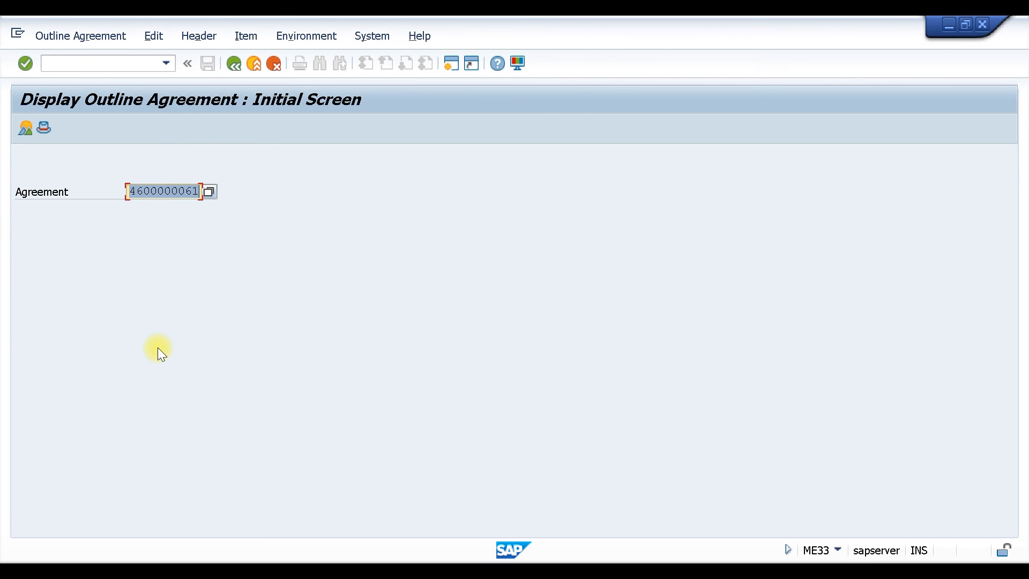
pyautogui.press('Return')
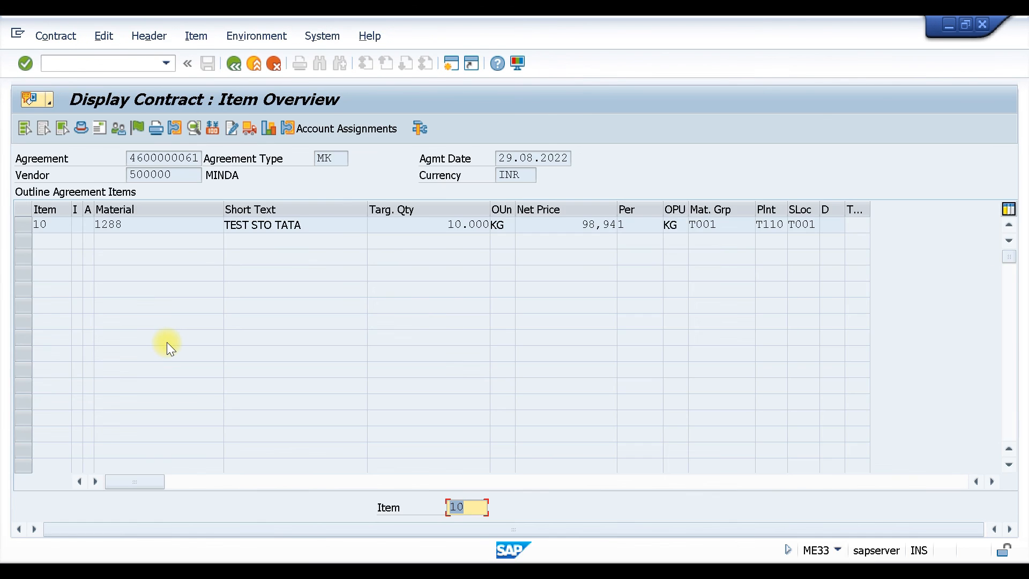
# Select contract item 10 and display its release documentation statistics
pyautogui.click(24, 230)
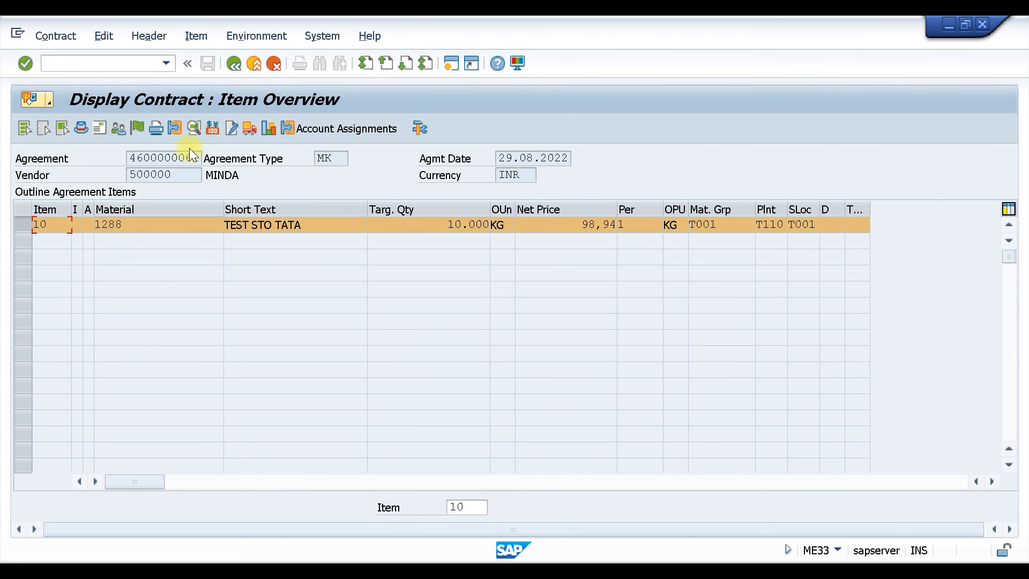
pyautogui.click(196, 37)
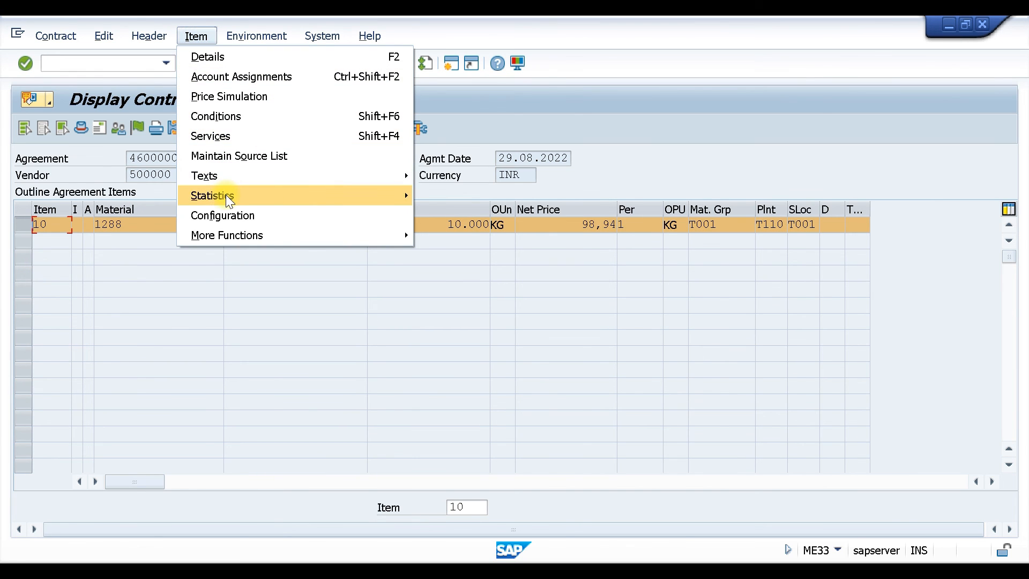
pyautogui.moveTo(227, 199)
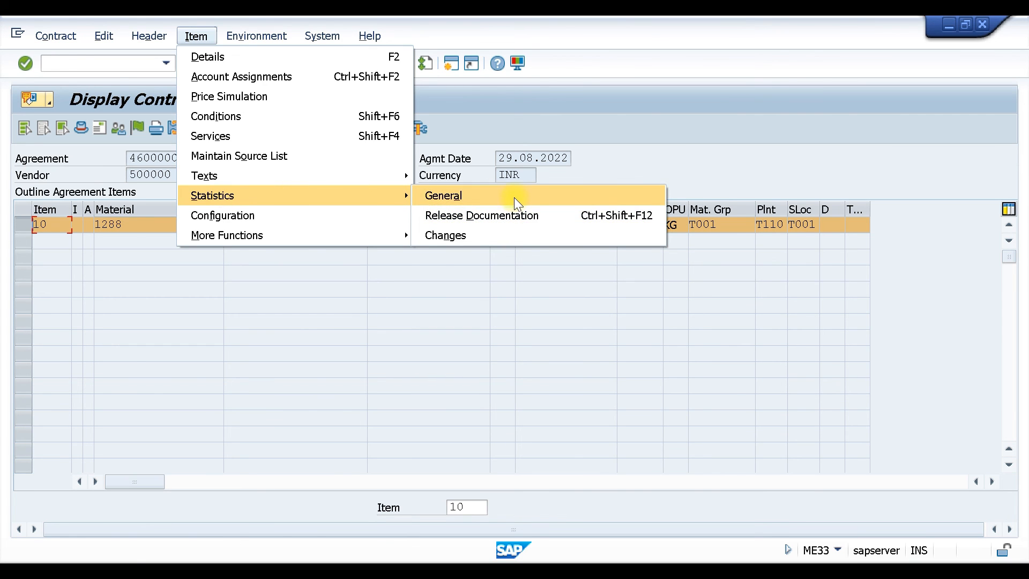
pyautogui.click(515, 214)
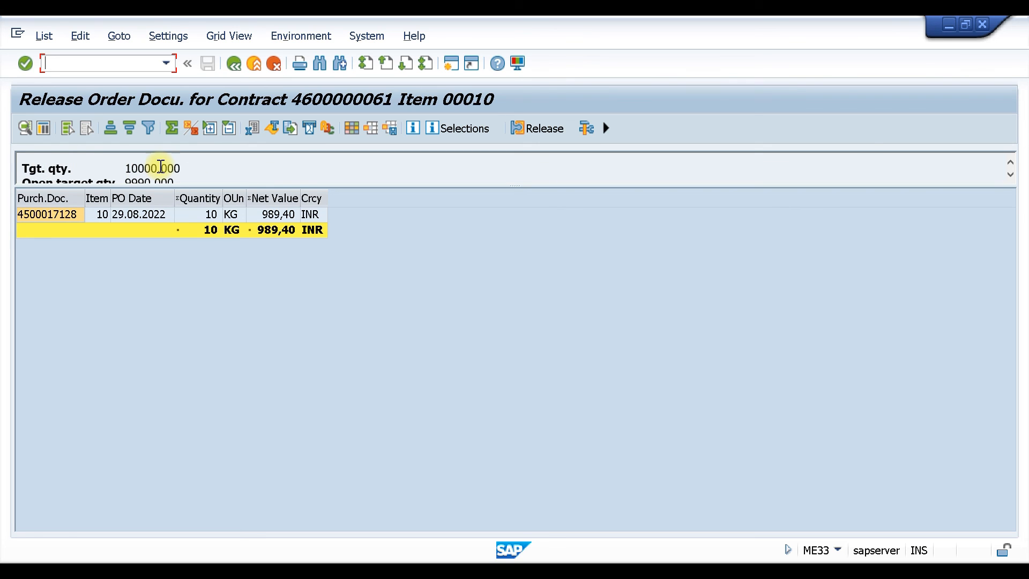
# Compare the contract item's target quantity and open target quantity with the purchase order's released quantity
pyautogui.scroll(-1, 196, 170)
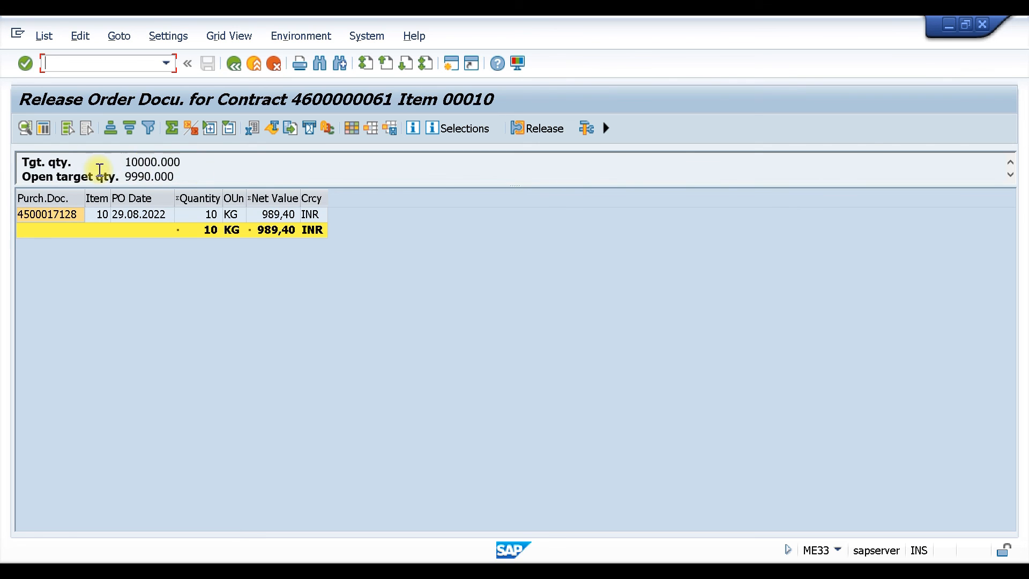
pyautogui.moveTo(126, 176); pyautogui.dragTo(152, 175)
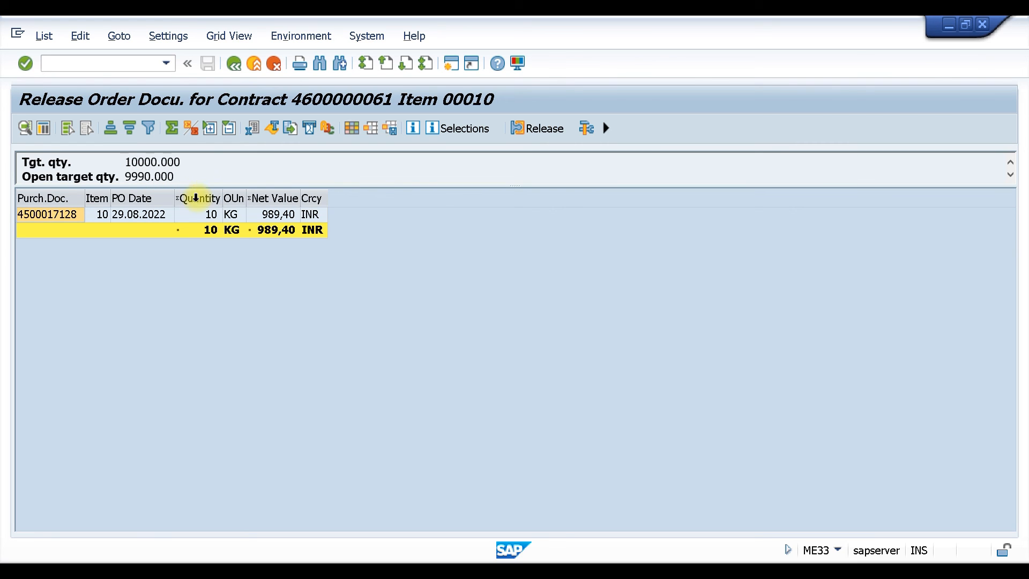
pyautogui.click(193, 215)
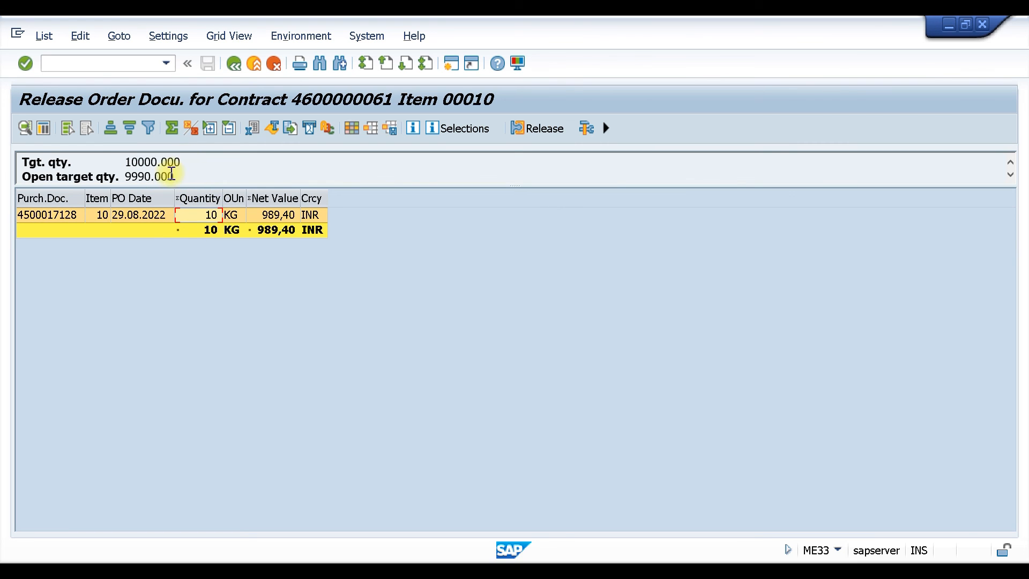
pyautogui.moveTo(180, 177); pyautogui.dragTo(126, 177)
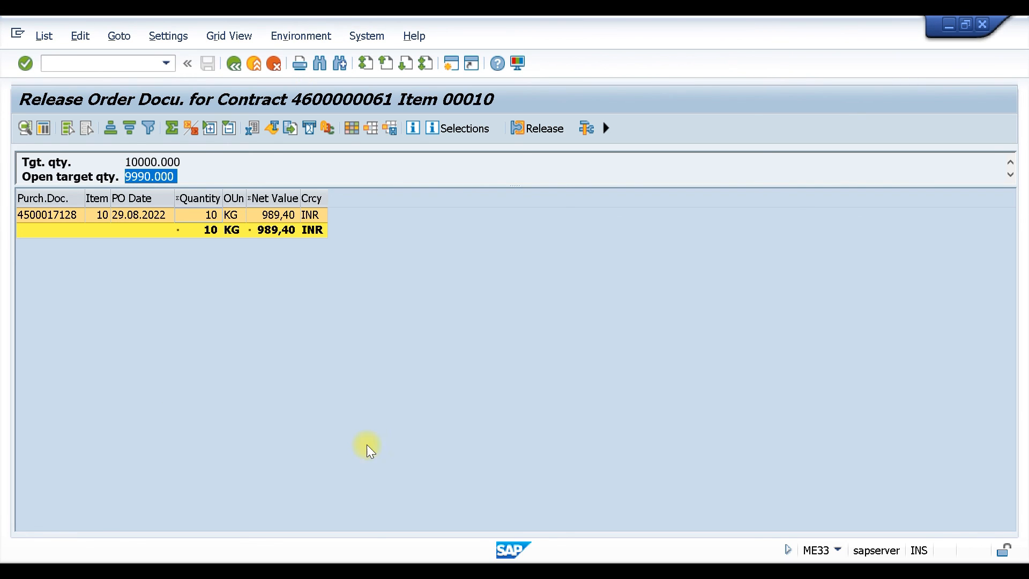
pyautogui.click(398, 353)
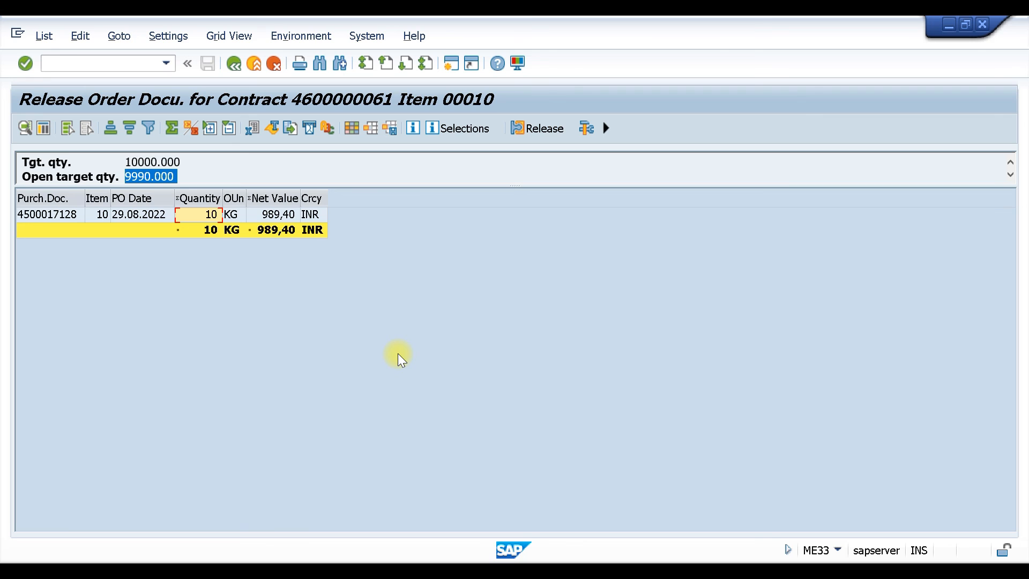